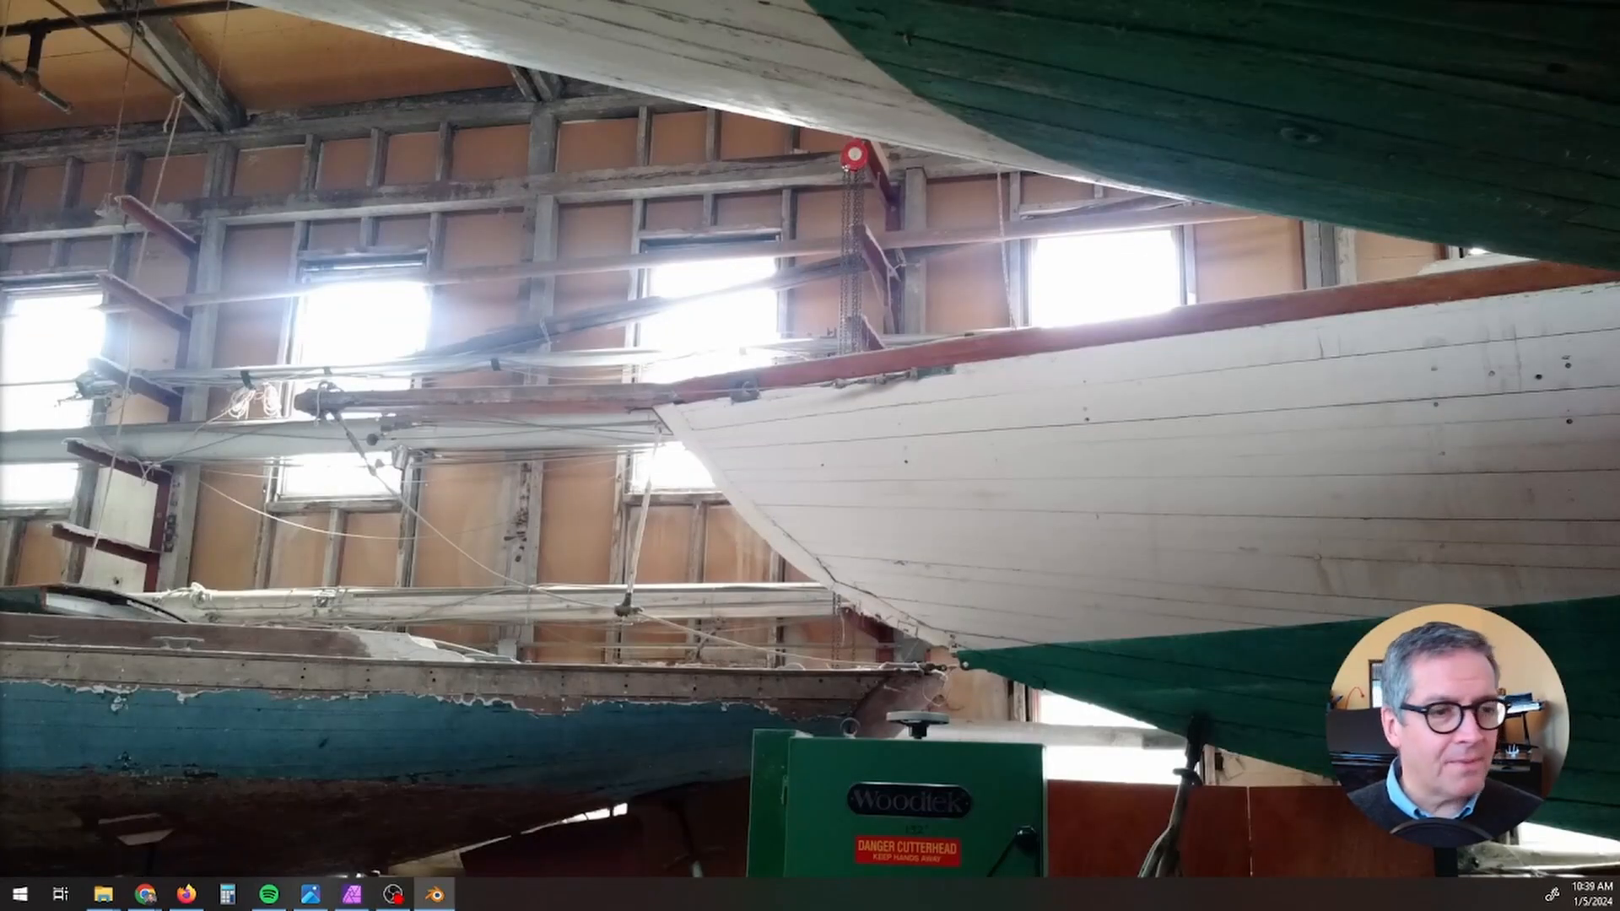
- Switch to Blender and place the photo of the pulley block's oval face as a reference image in top view
{"action": "left_click_drag", "start_coordinate": [0, 371], "coordinate": [1166, 266]}
{"action": "double_click", "coordinate": [1165, 267]}
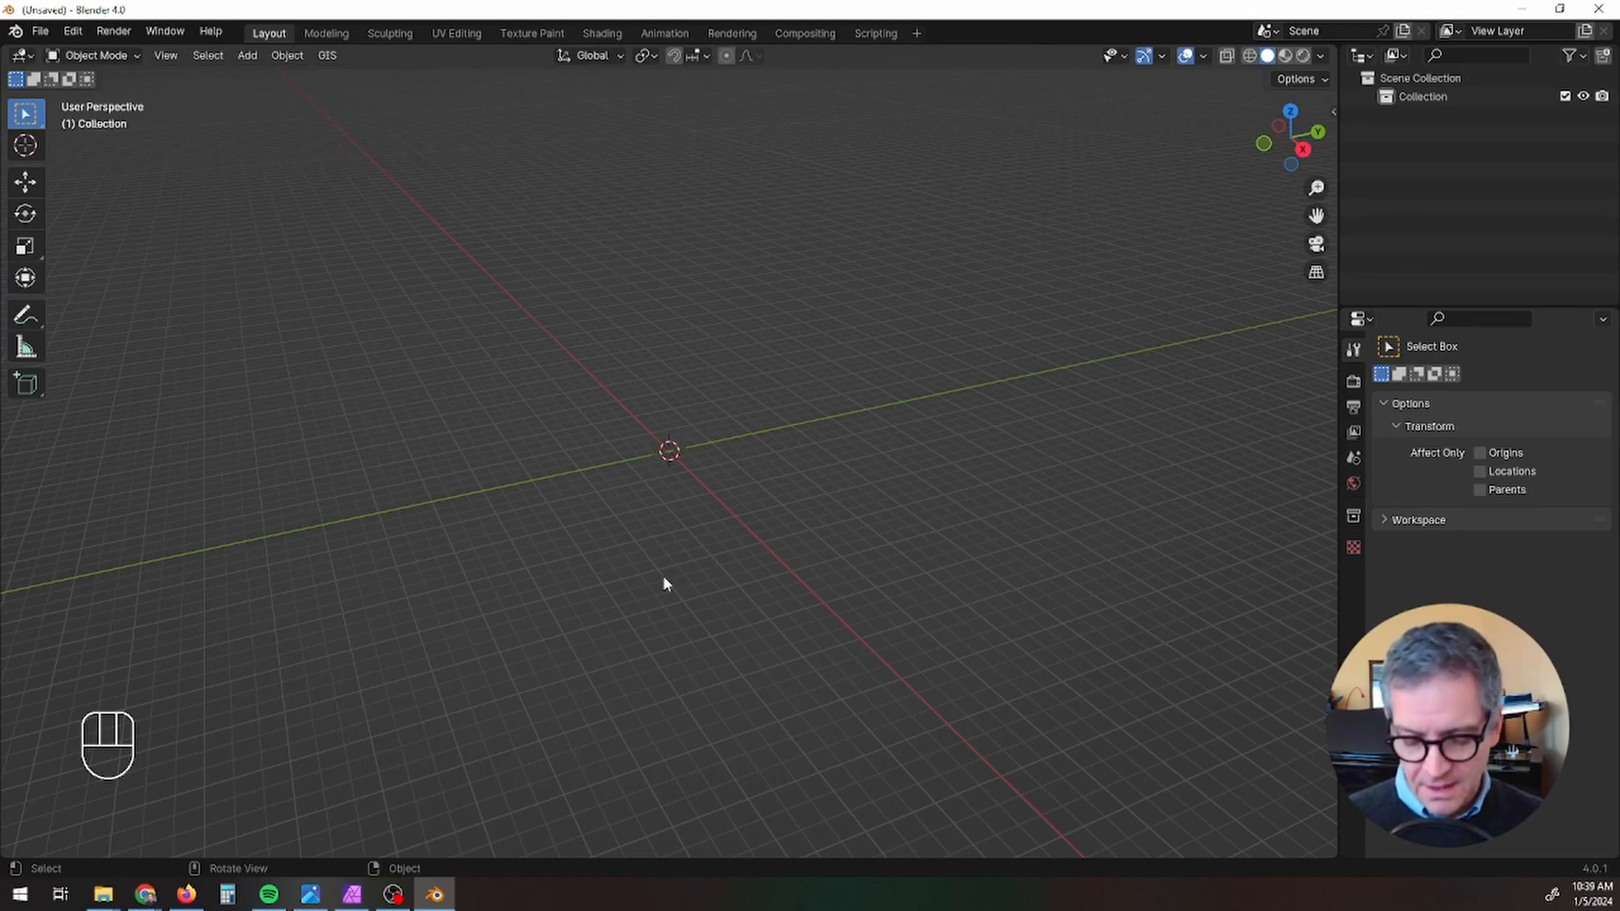
{"action": "key", "text": "KP_7"}
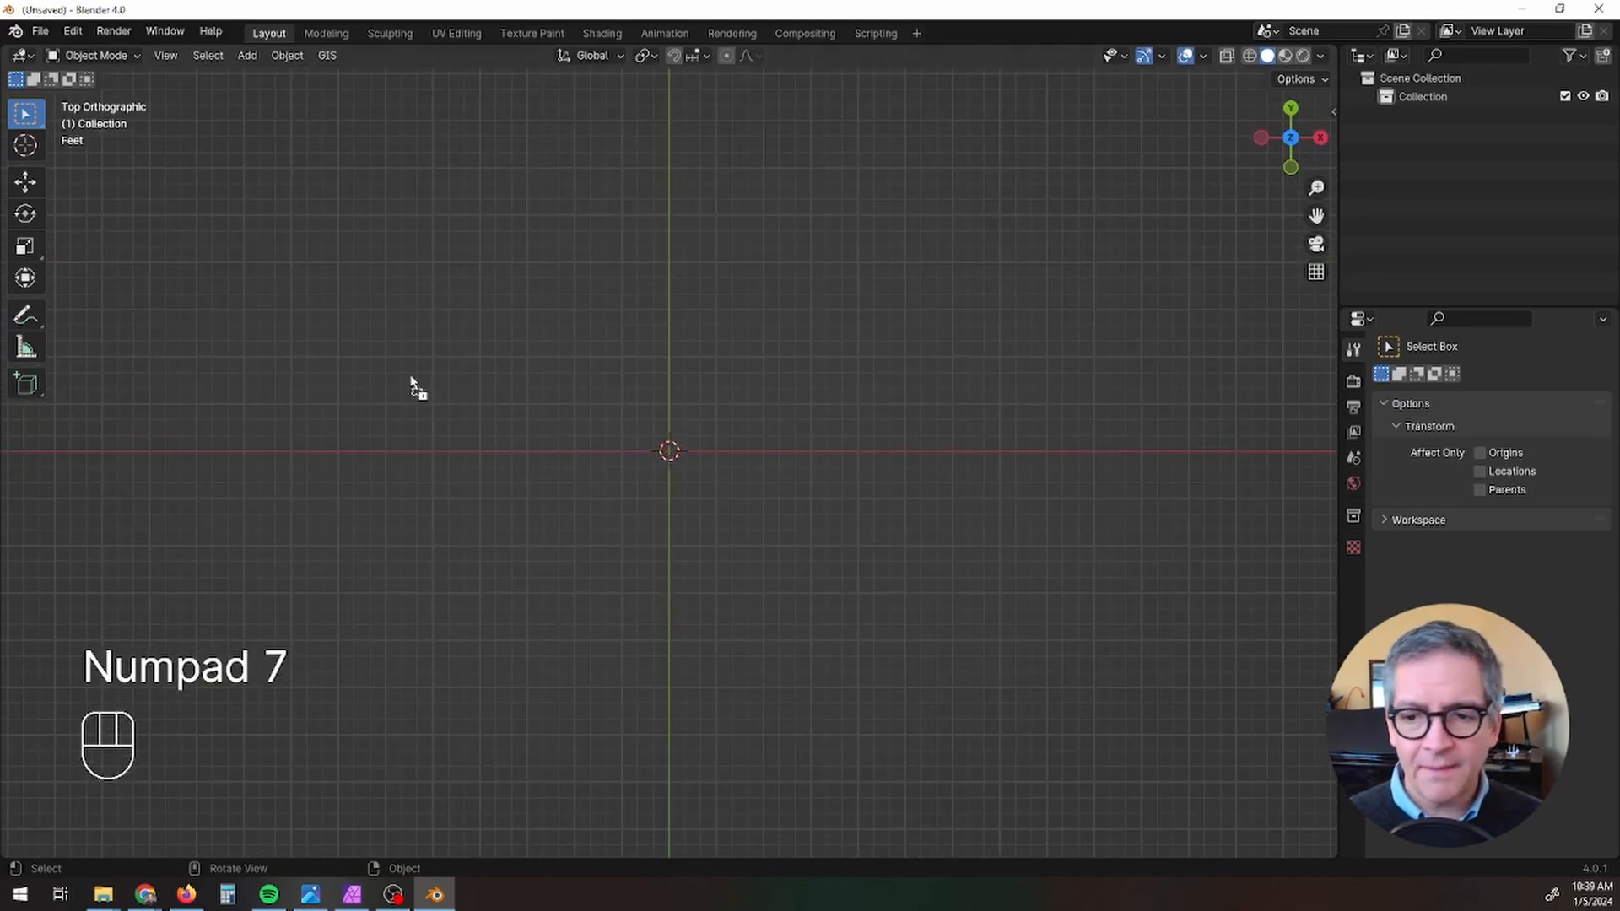
{"action": "left_click_drag", "start_coordinate": [634, 455], "coordinate": [758, 503]}
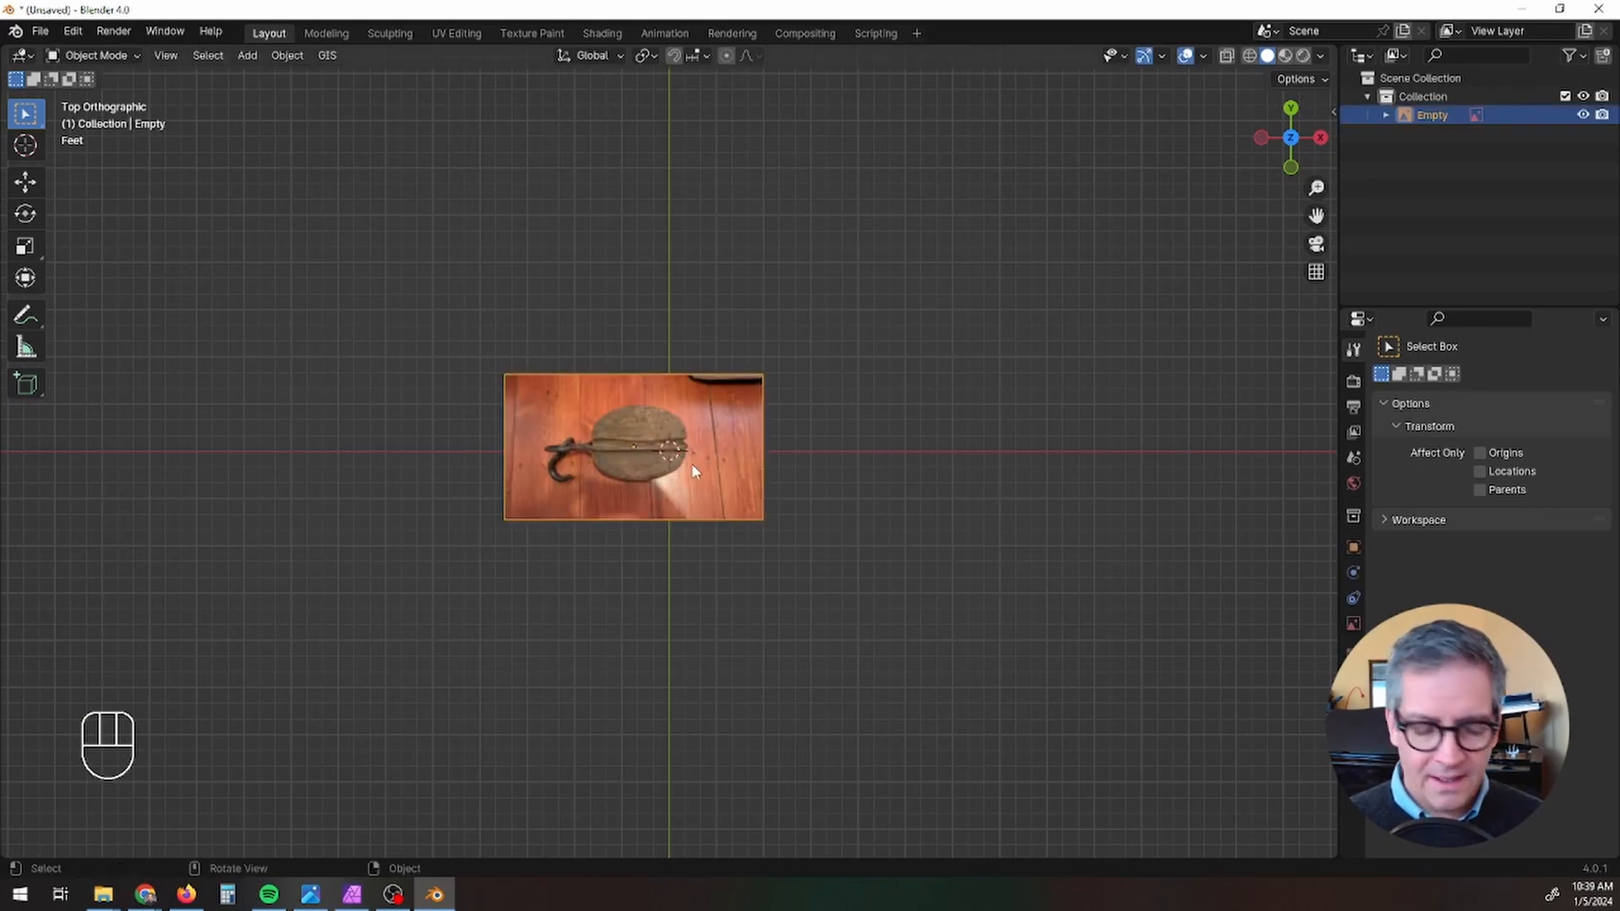
- Move the oval-face reference image along X and Y so the block is centred on the world origin
{"action": "key", "text": "g"}
{"action": "key", "text": "x"}
{"action": "left_click", "coordinate": [729, 482]}
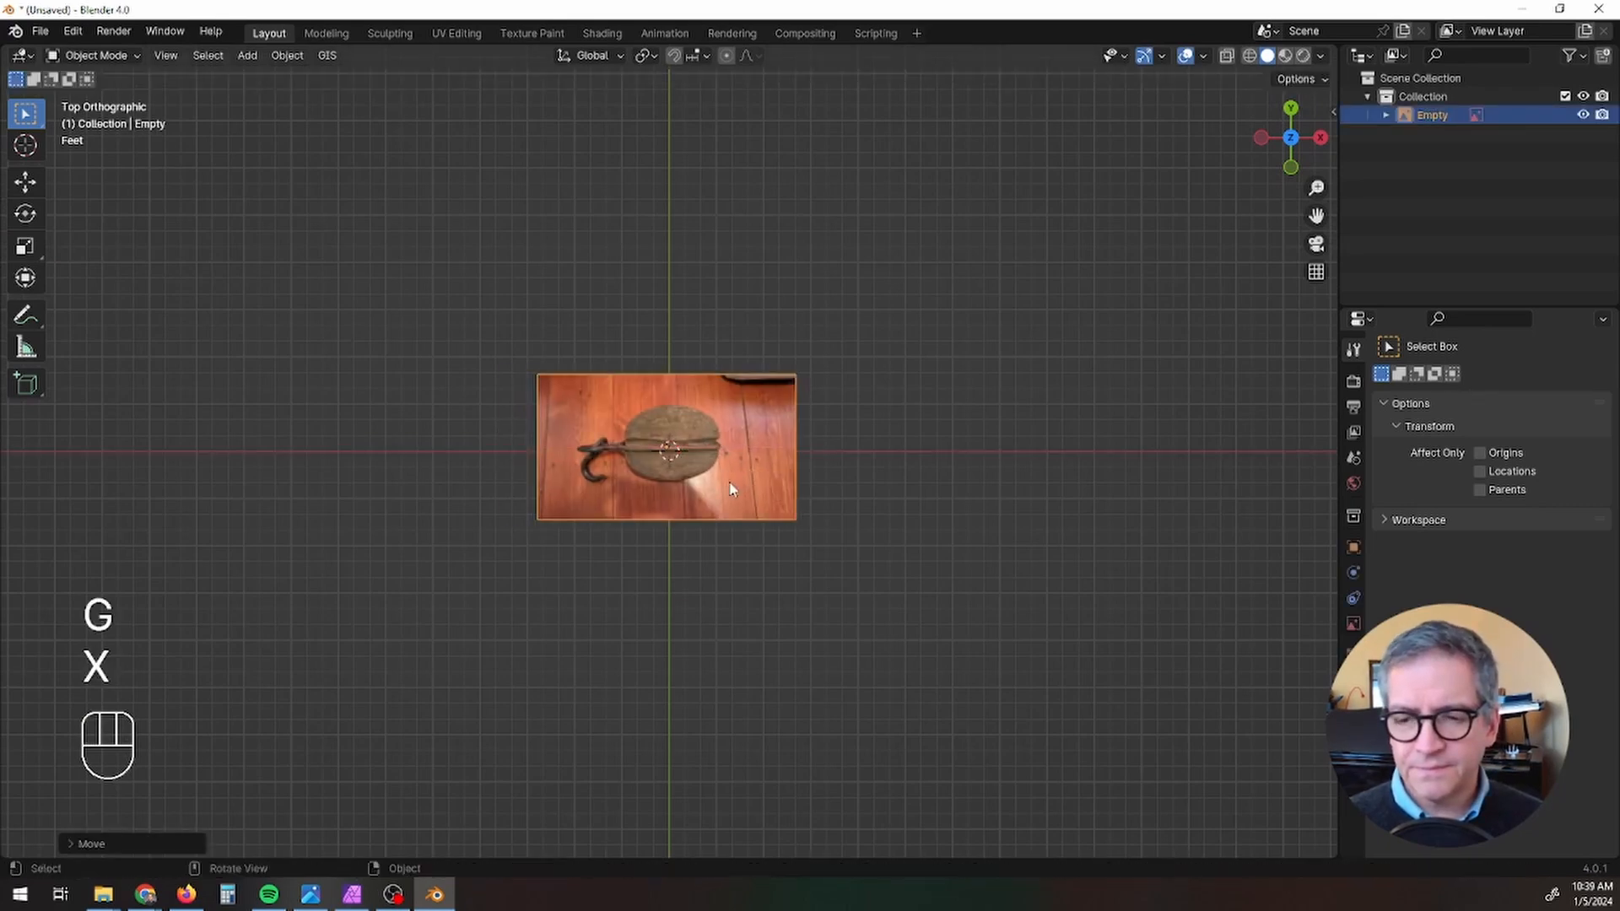
{"action": "key", "text": "g"}
{"action": "key", "text": "y"}
{"action": "left_click", "coordinate": [729, 487]}
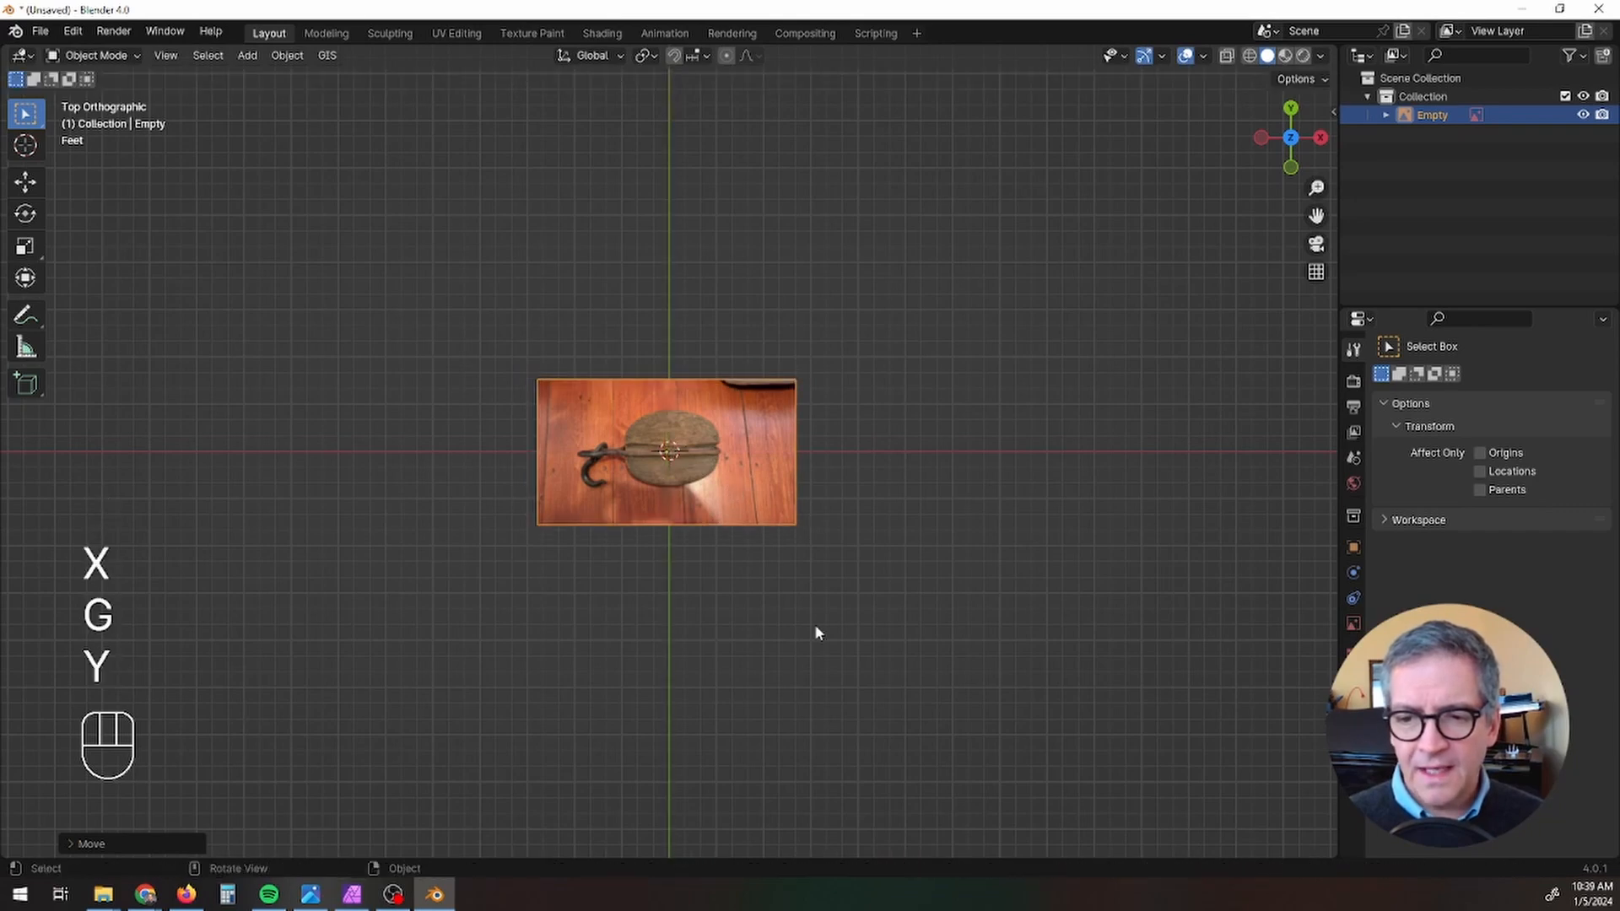
- Place the pulley block's edge-on photo as a reference image in front view and lower it along Z to centre the block on the X axis
{"action": "key", "text": "KP_1"}
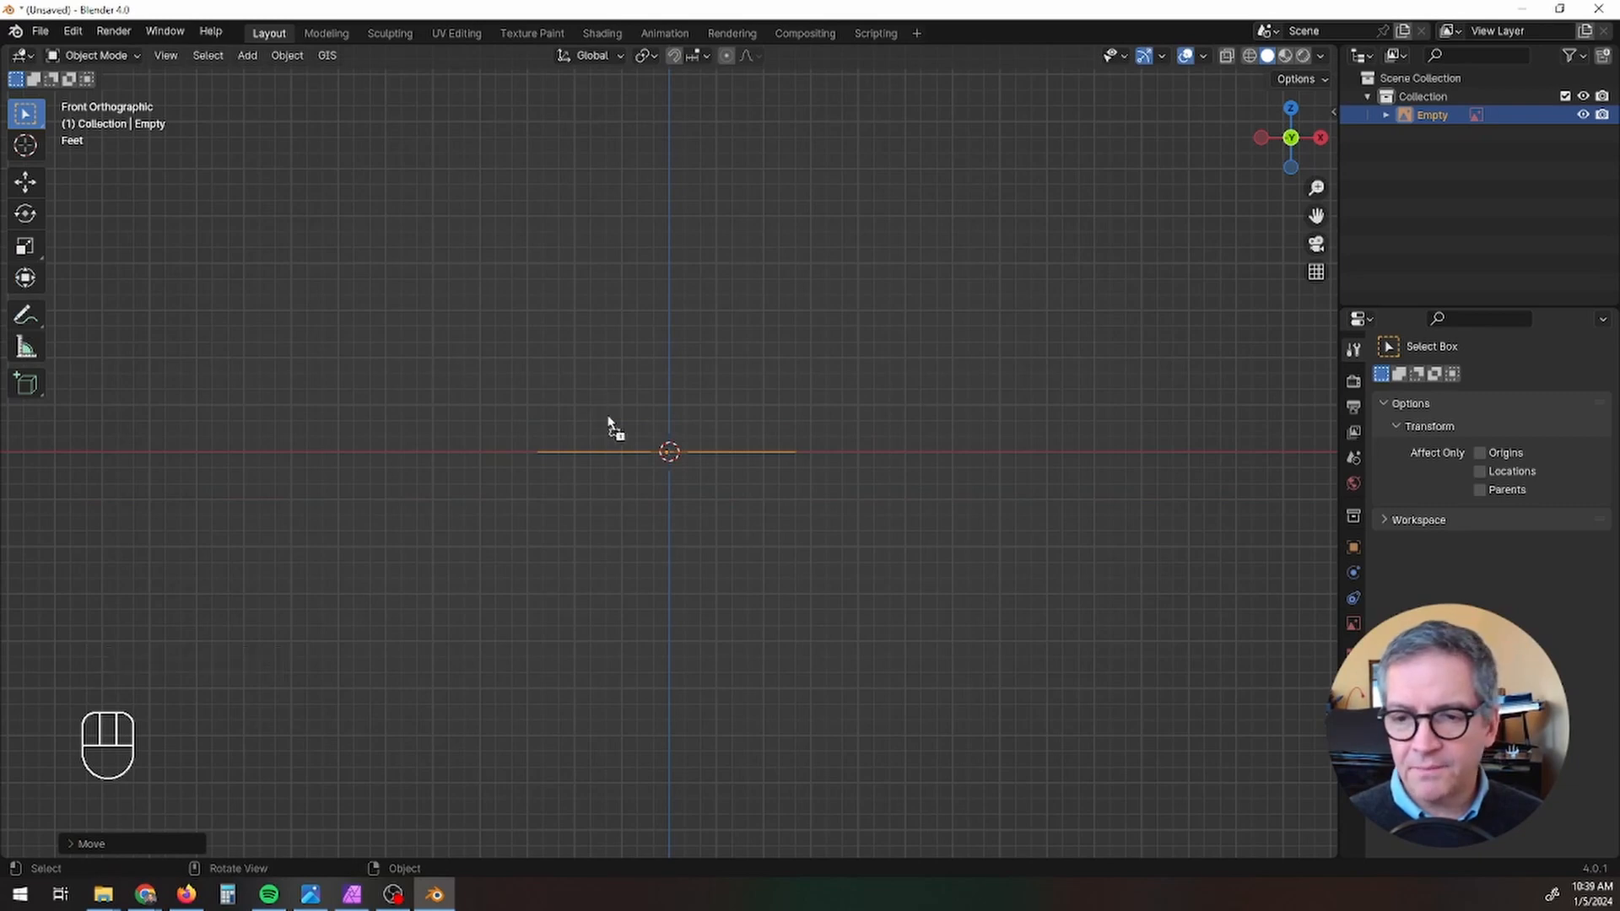
{"action": "left_click_drag", "start_coordinate": [609, 418], "coordinate": [661, 416]}
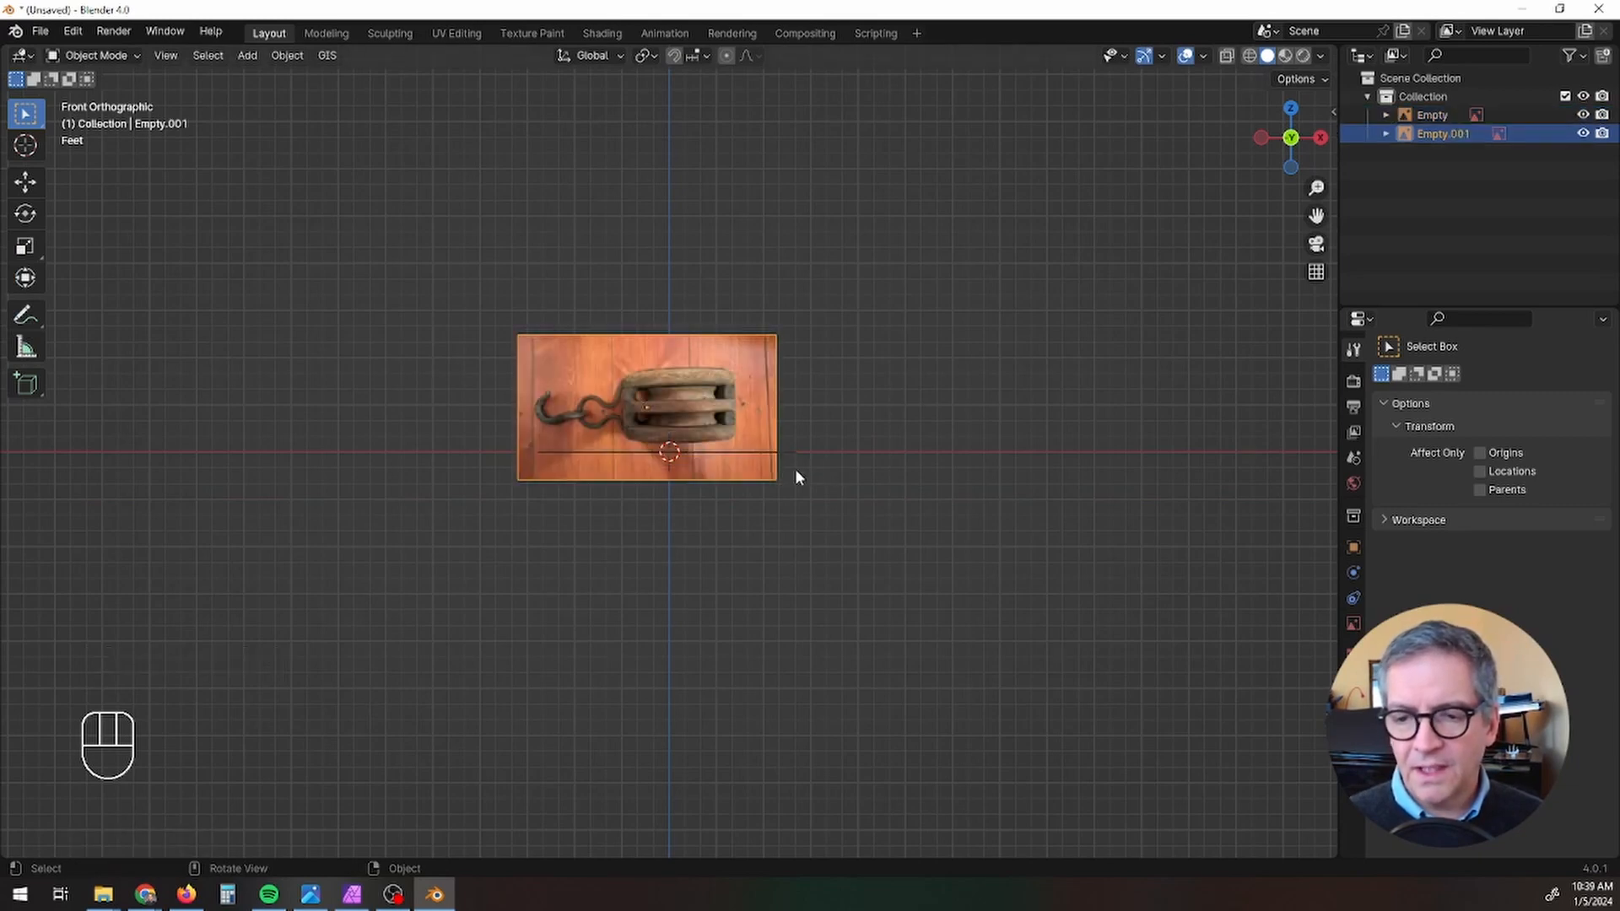
{"action": "key", "text": "g"}
{"action": "key", "text": "z"}
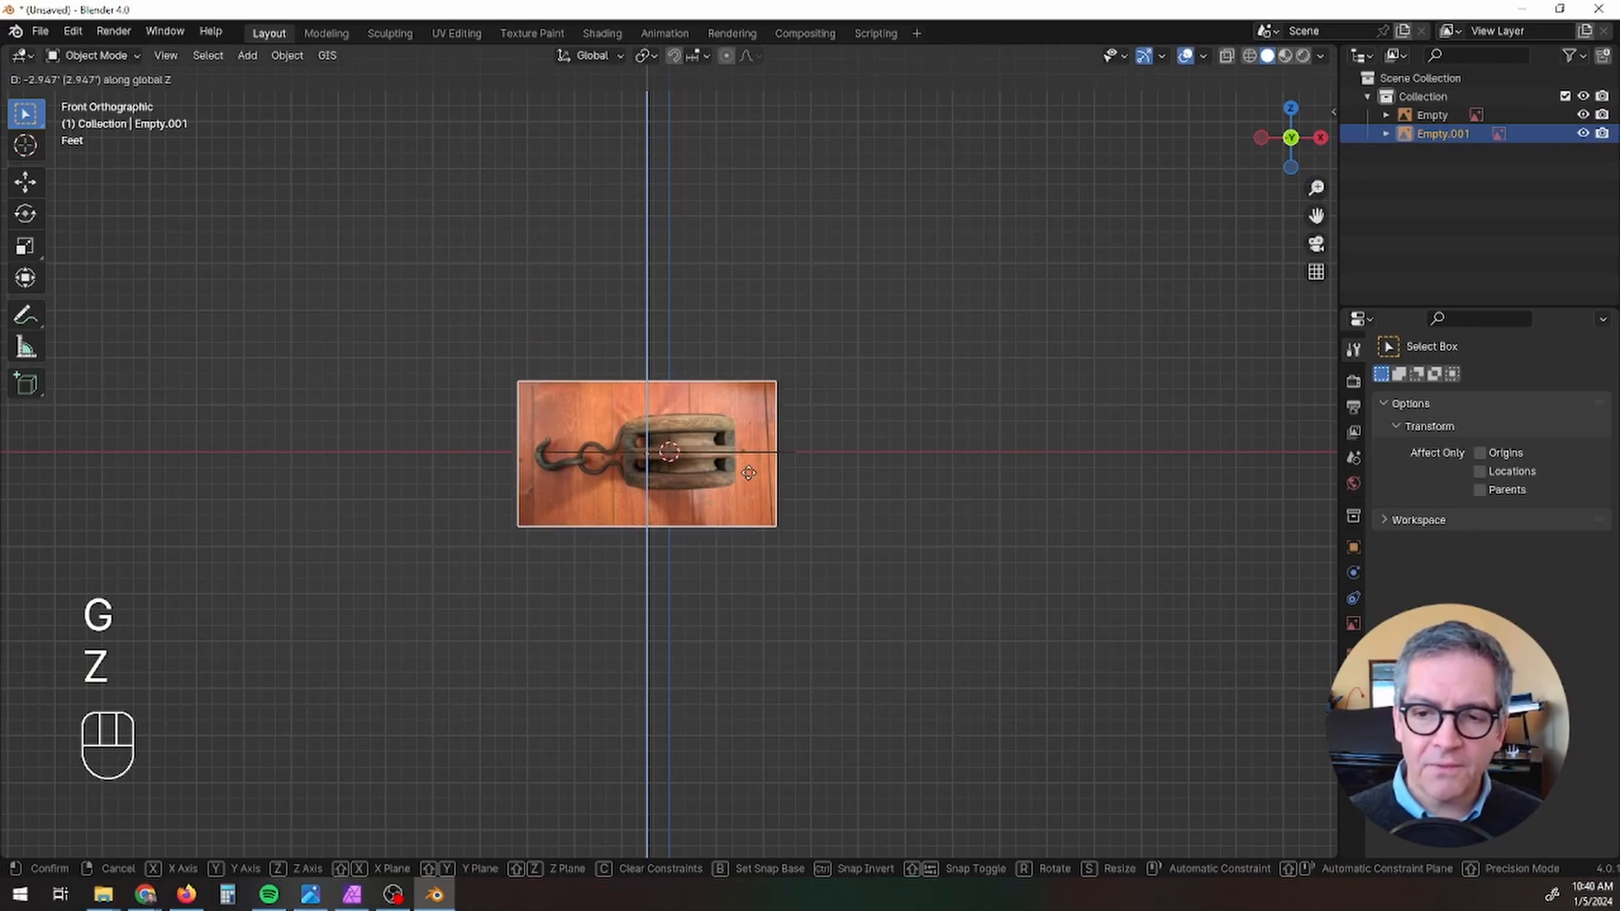
{"action": "left_click", "coordinate": [749, 473]}
{"action": "left_click", "coordinate": [879, 455]}
- Move the upright edge-on reference image back along Y by about 22.6 feet
{"action": "middle_click_drag", "start_coordinate": [848, 574], "coordinate": [842, 651]}
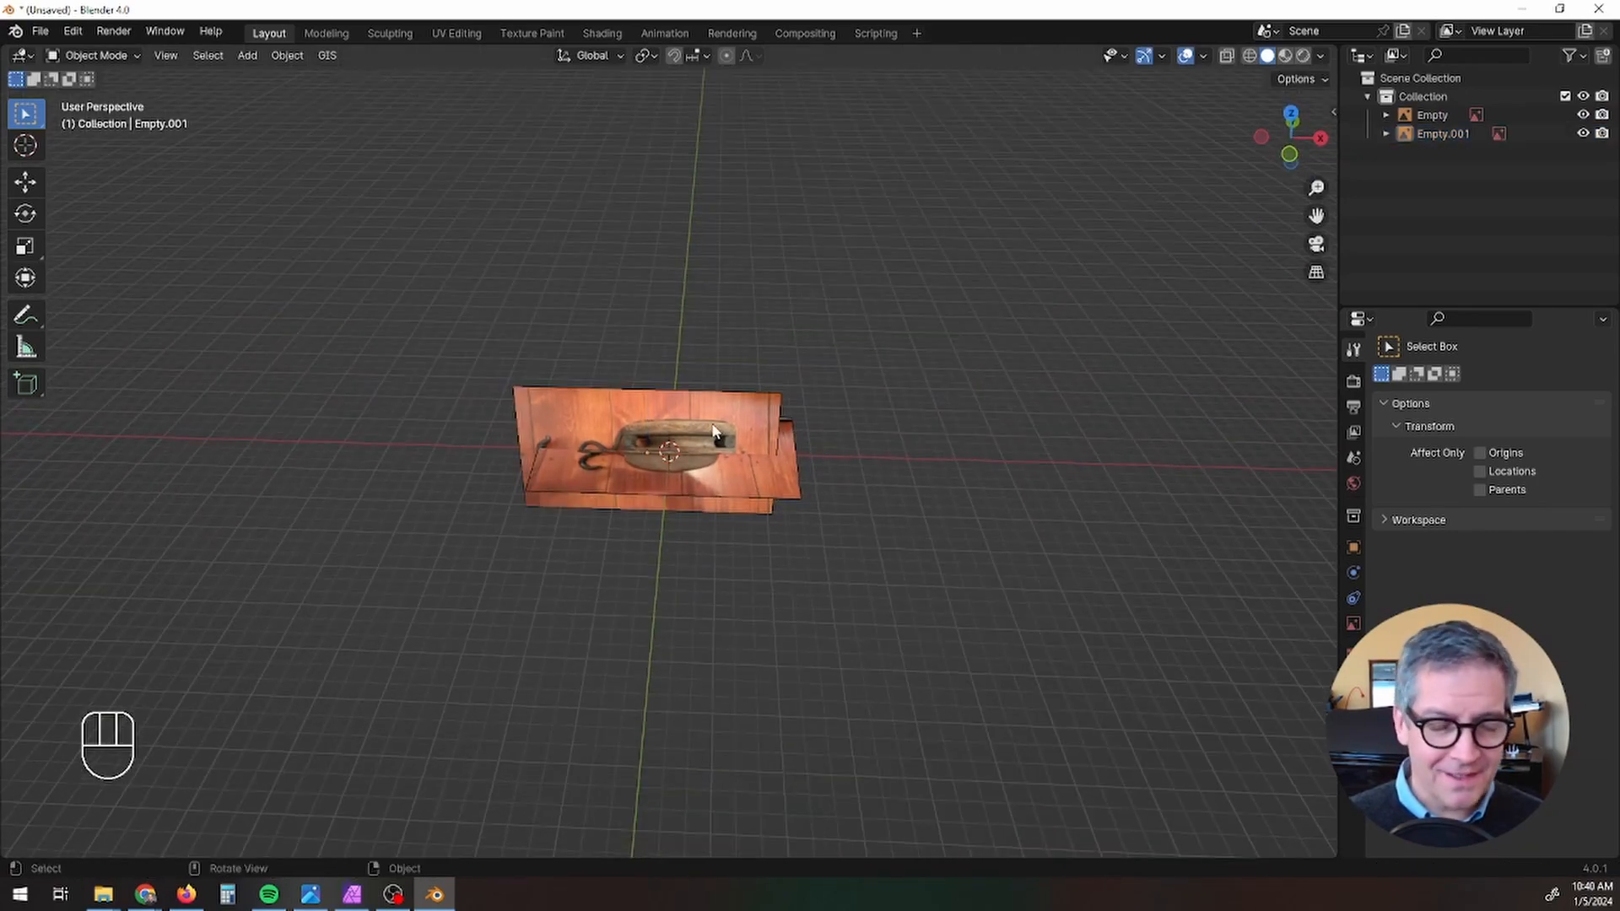
{"action": "middle_click_drag", "start_coordinate": [713, 433], "coordinate": [726, 532]}
{"action": "left_click", "coordinate": [697, 448]}
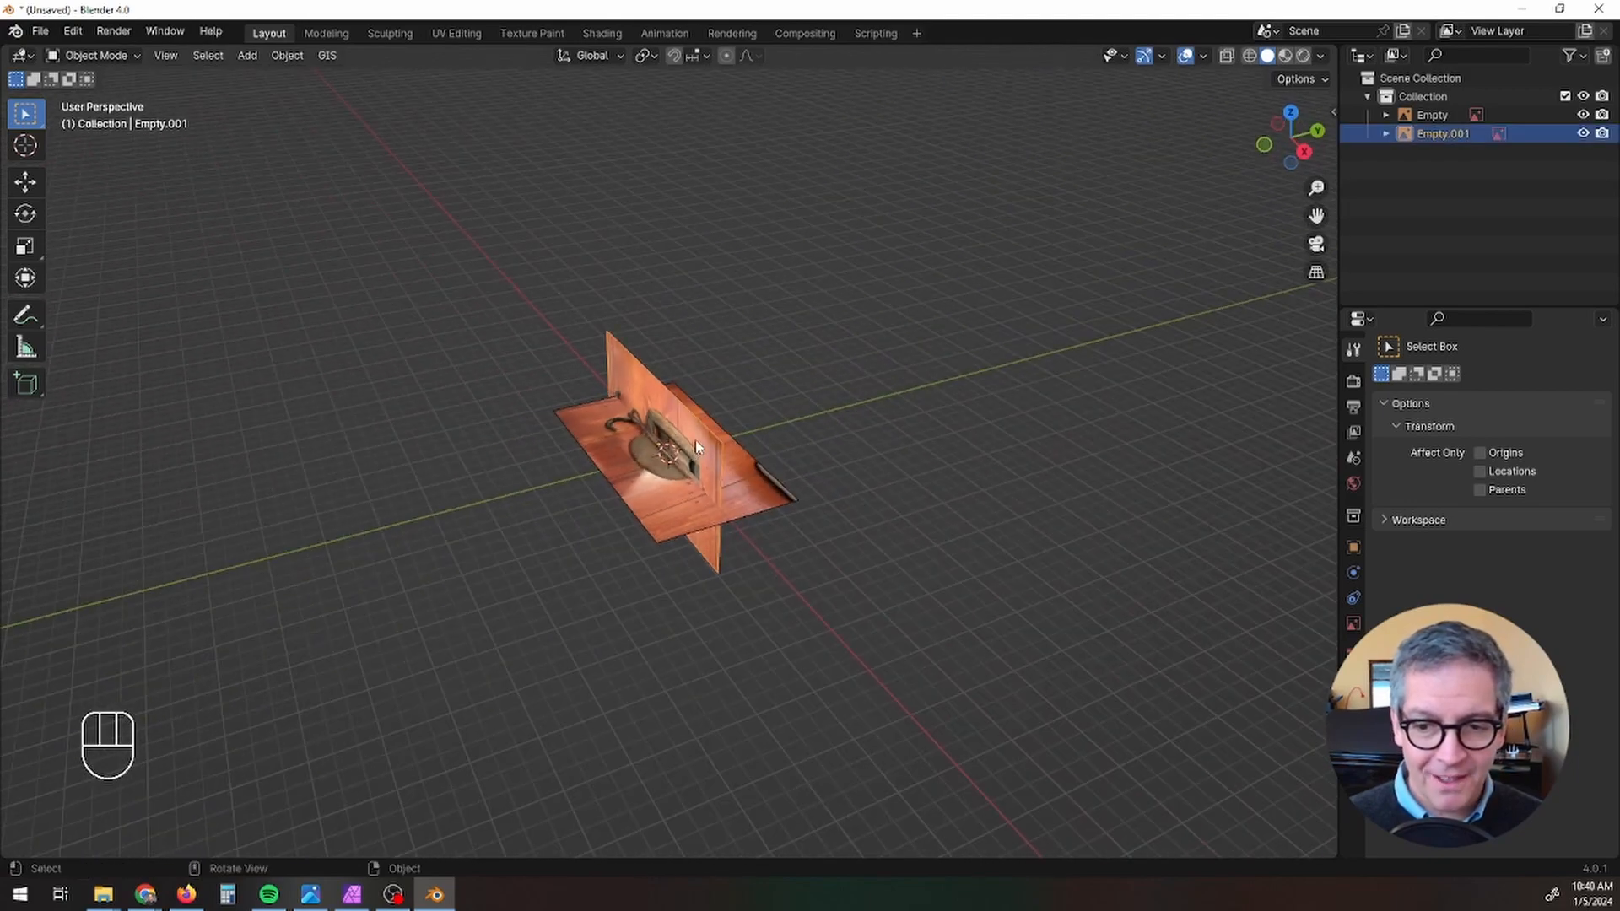
{"action": "key", "text": "g"}
{"action": "key", "text": "y"}
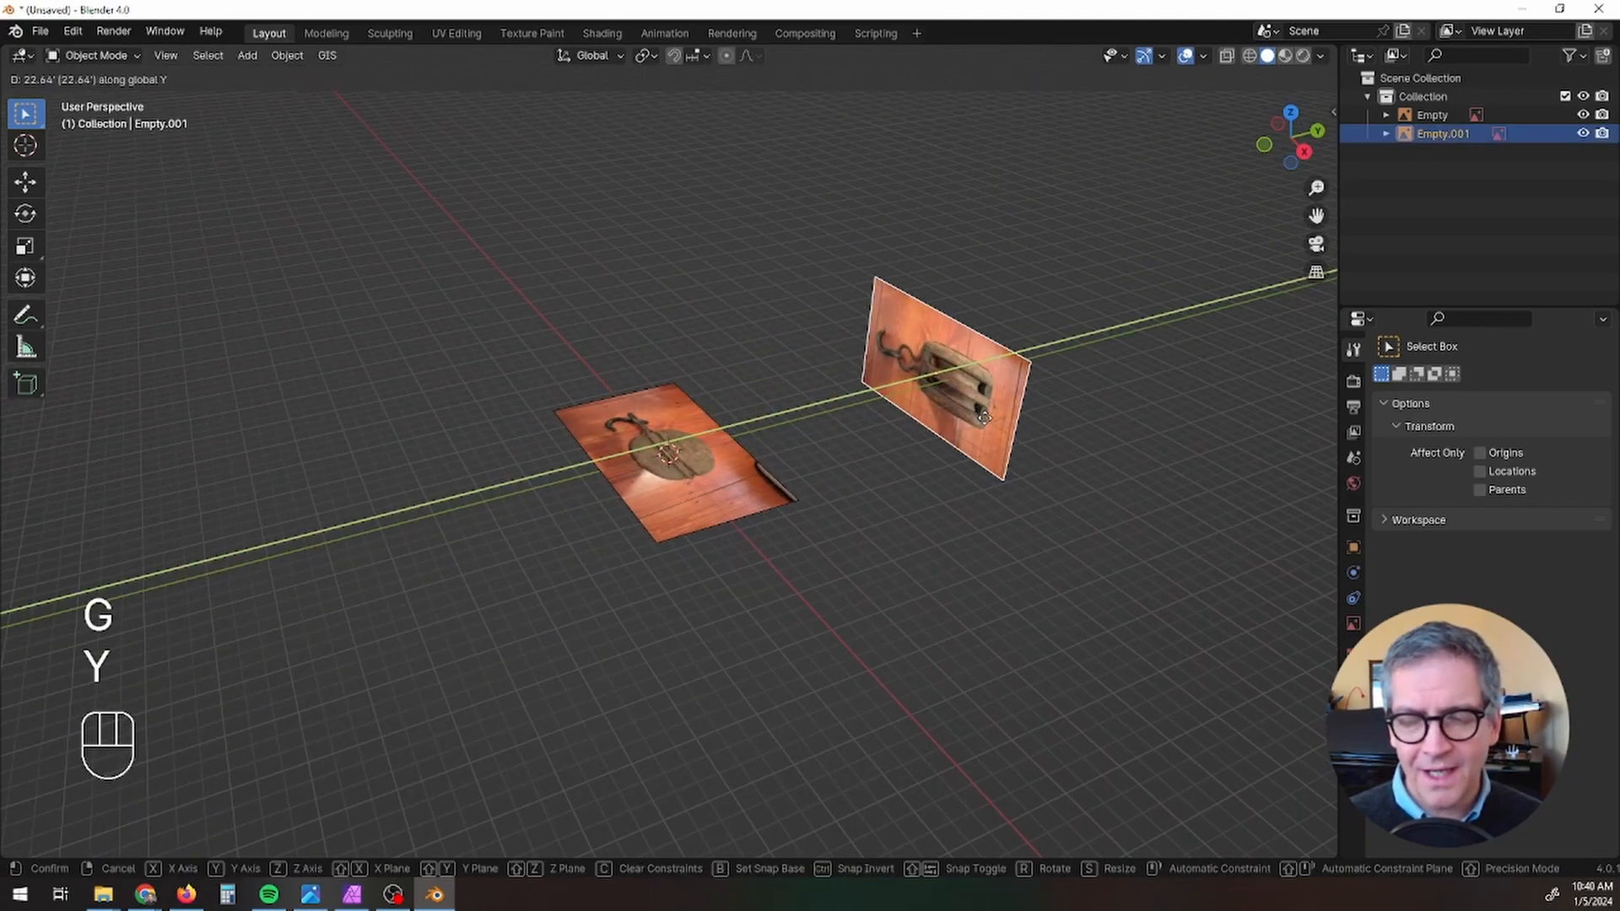
{"action": "left_click", "coordinate": [687, 498]}
- Move the flat oval-face reference image down along Z, well below the world origin
{"action": "left_click", "coordinate": [685, 497]}
{"action": "key", "text": "g"}
{"action": "key", "text": "z"}
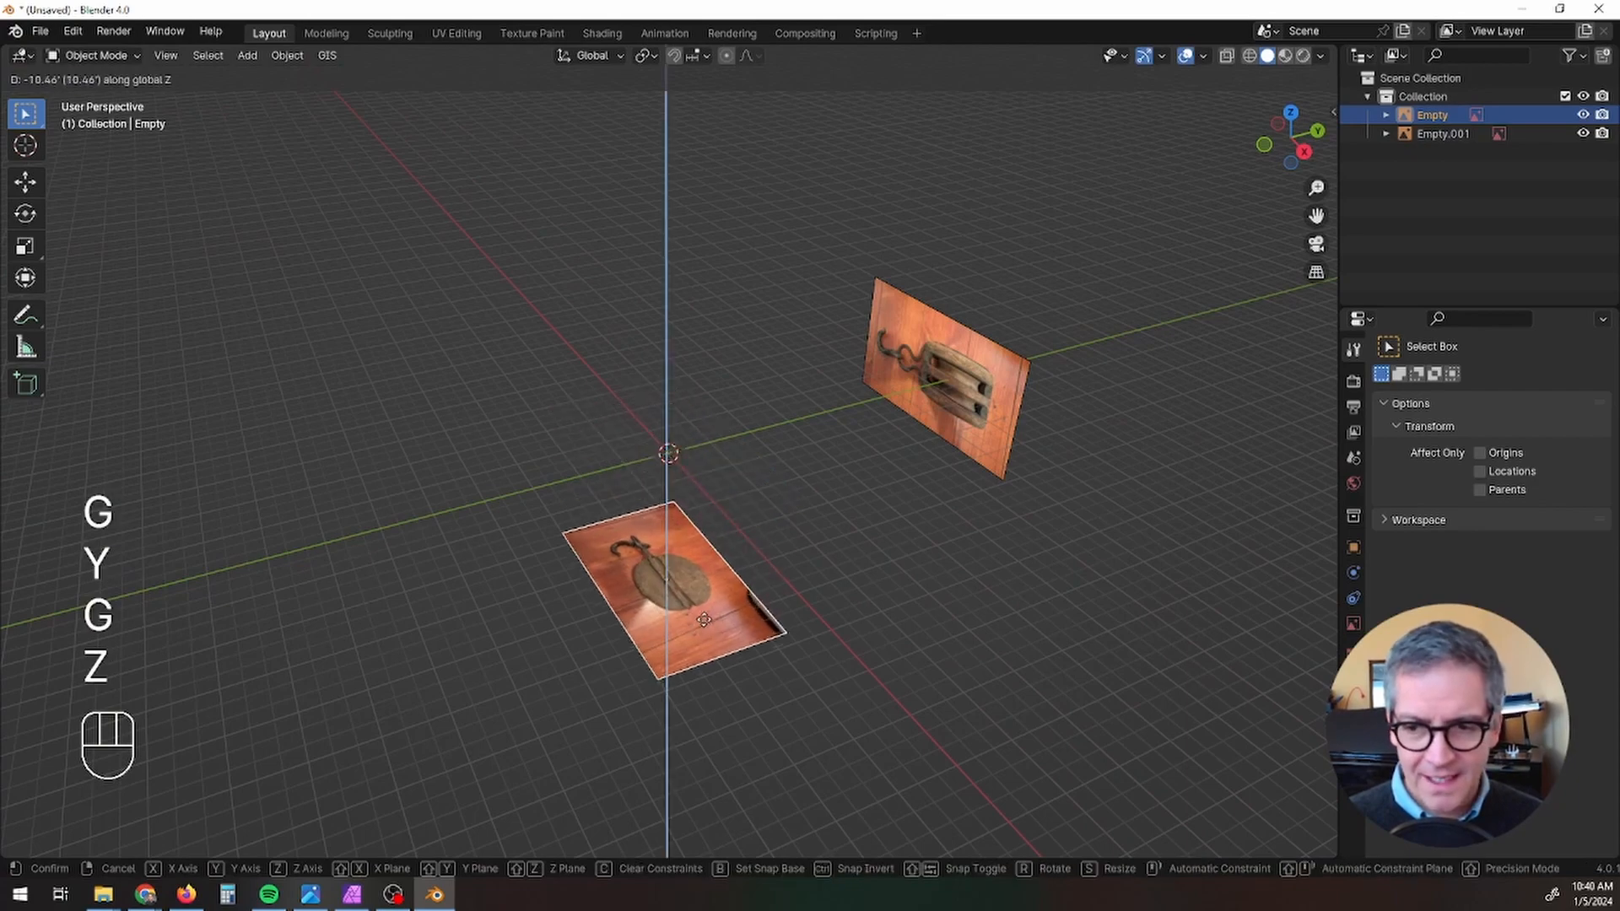
{"action": "left_click", "coordinate": [724, 730]}
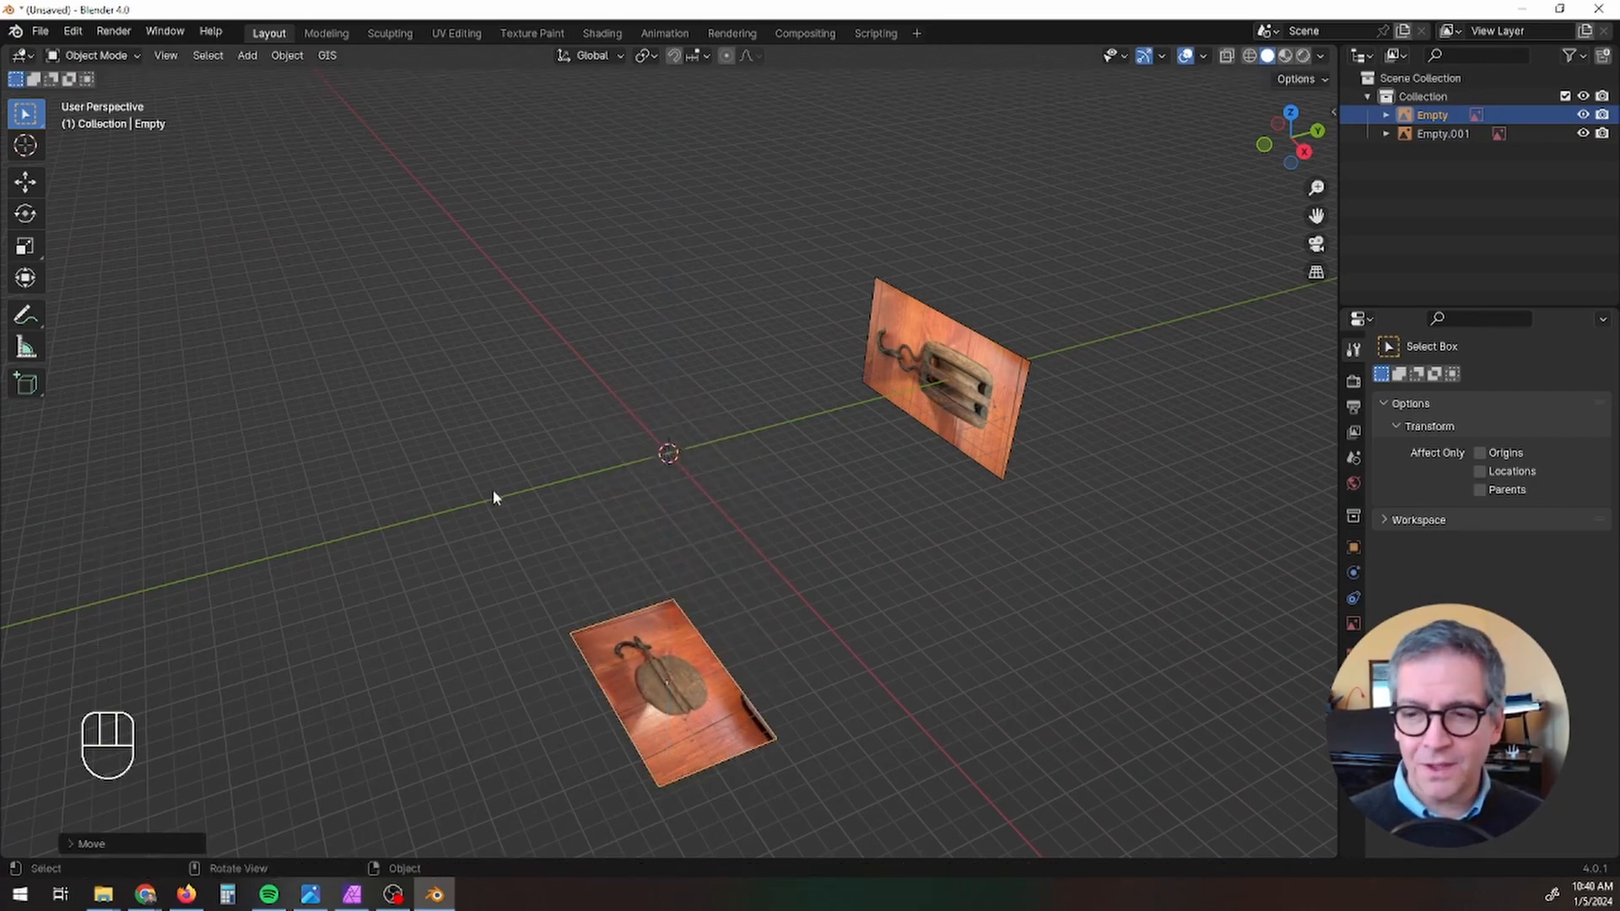
- Examine both reference images in top, front and perspective views
{"action": "key", "text": "KP_7"}
{"action": "key", "text": "KP_1"}
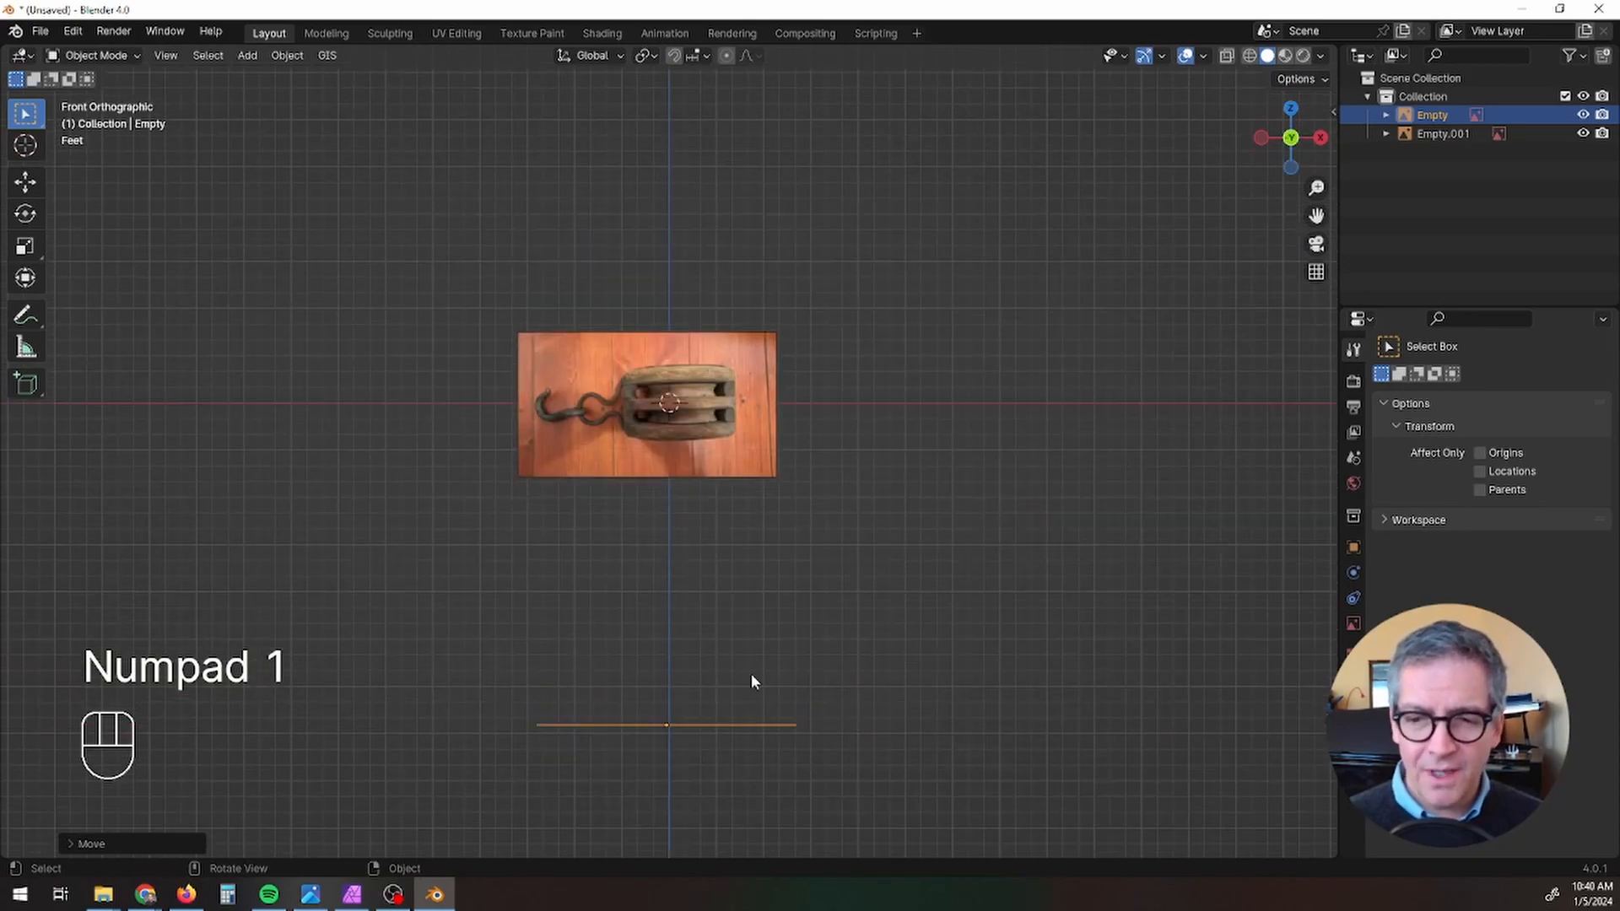
{"action": "middle_click_drag", "start_coordinate": [752, 680], "coordinate": [807, 687]}
{"action": "middle_click_drag", "start_coordinate": [723, 555], "coordinate": [707, 446], "text": "shift"}
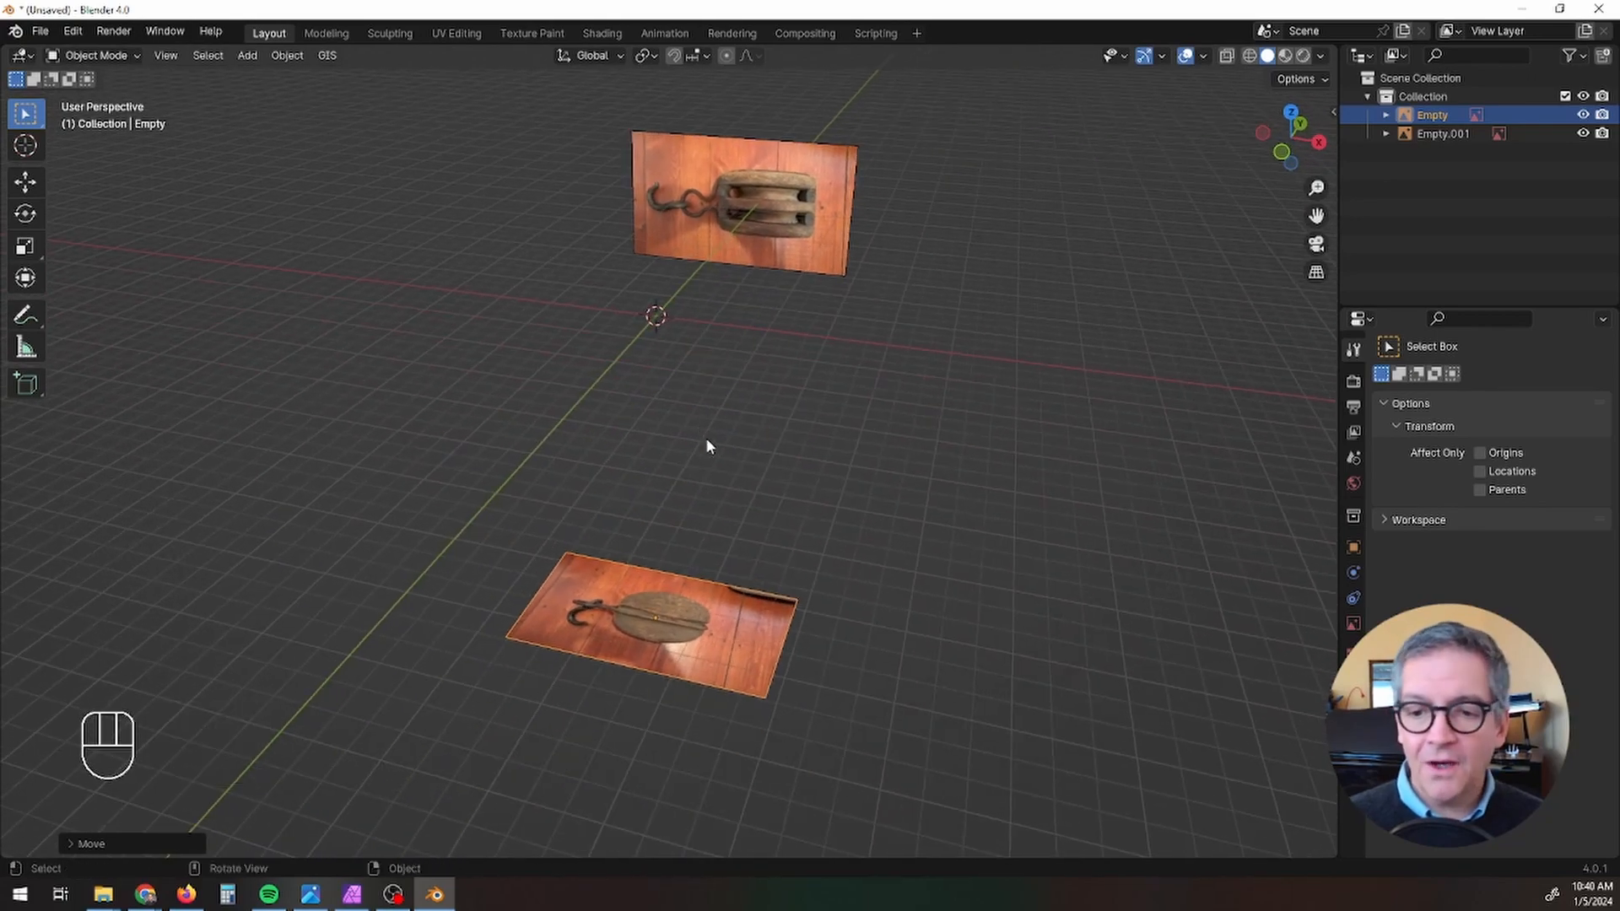
{"action": "key", "text": "KP_7"}
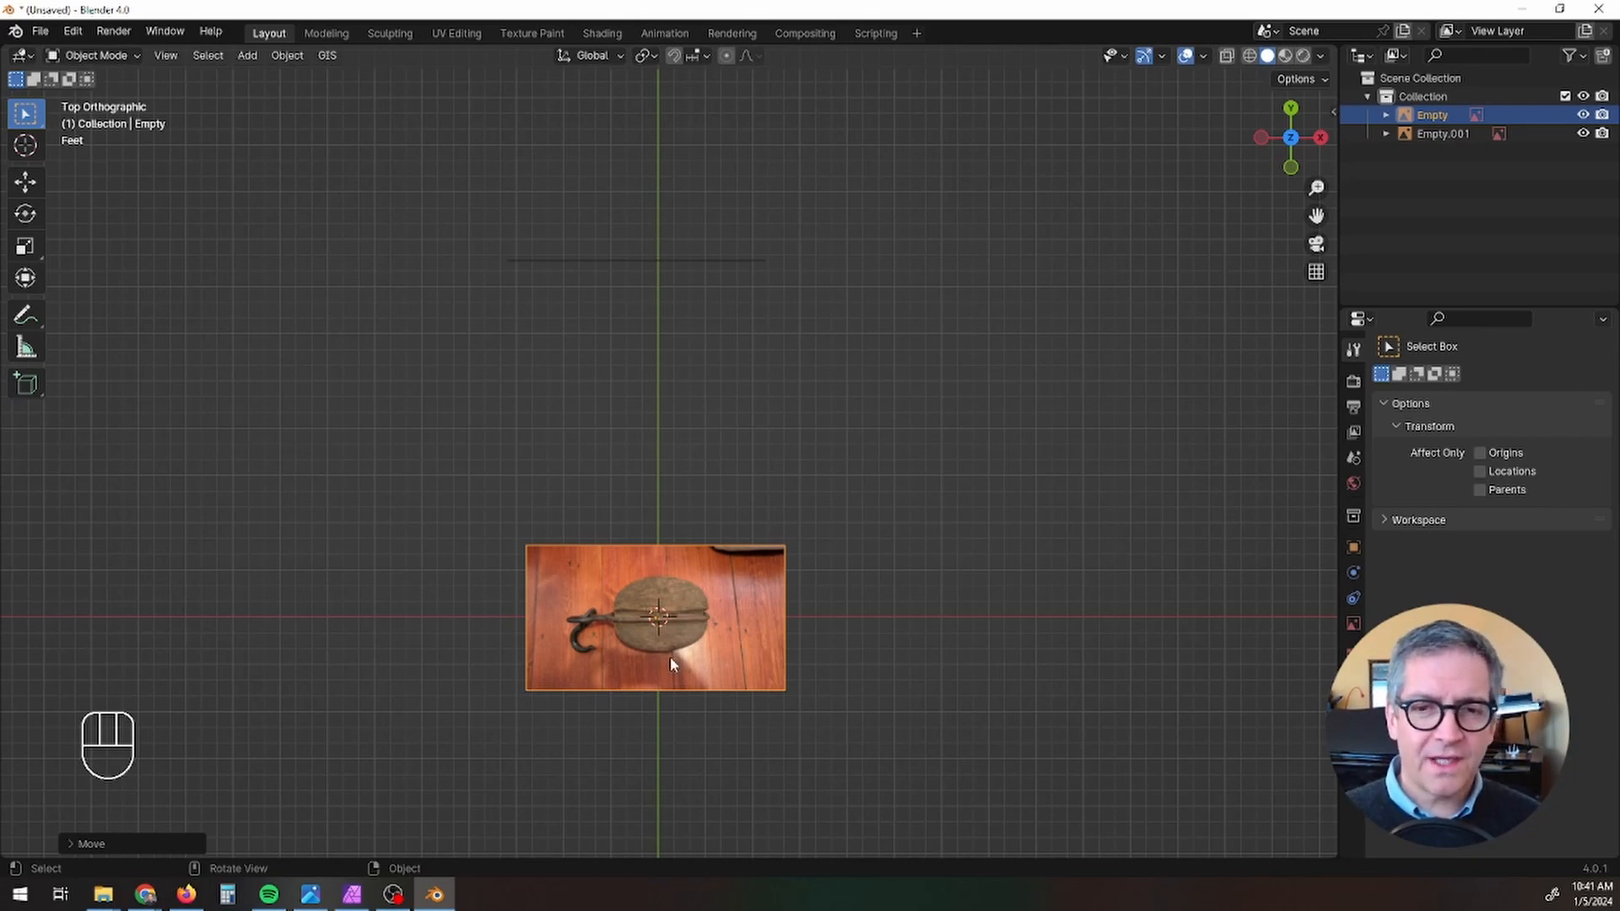
{"action": "middle_click_drag", "start_coordinate": [849, 645], "coordinate": [677, 175]}
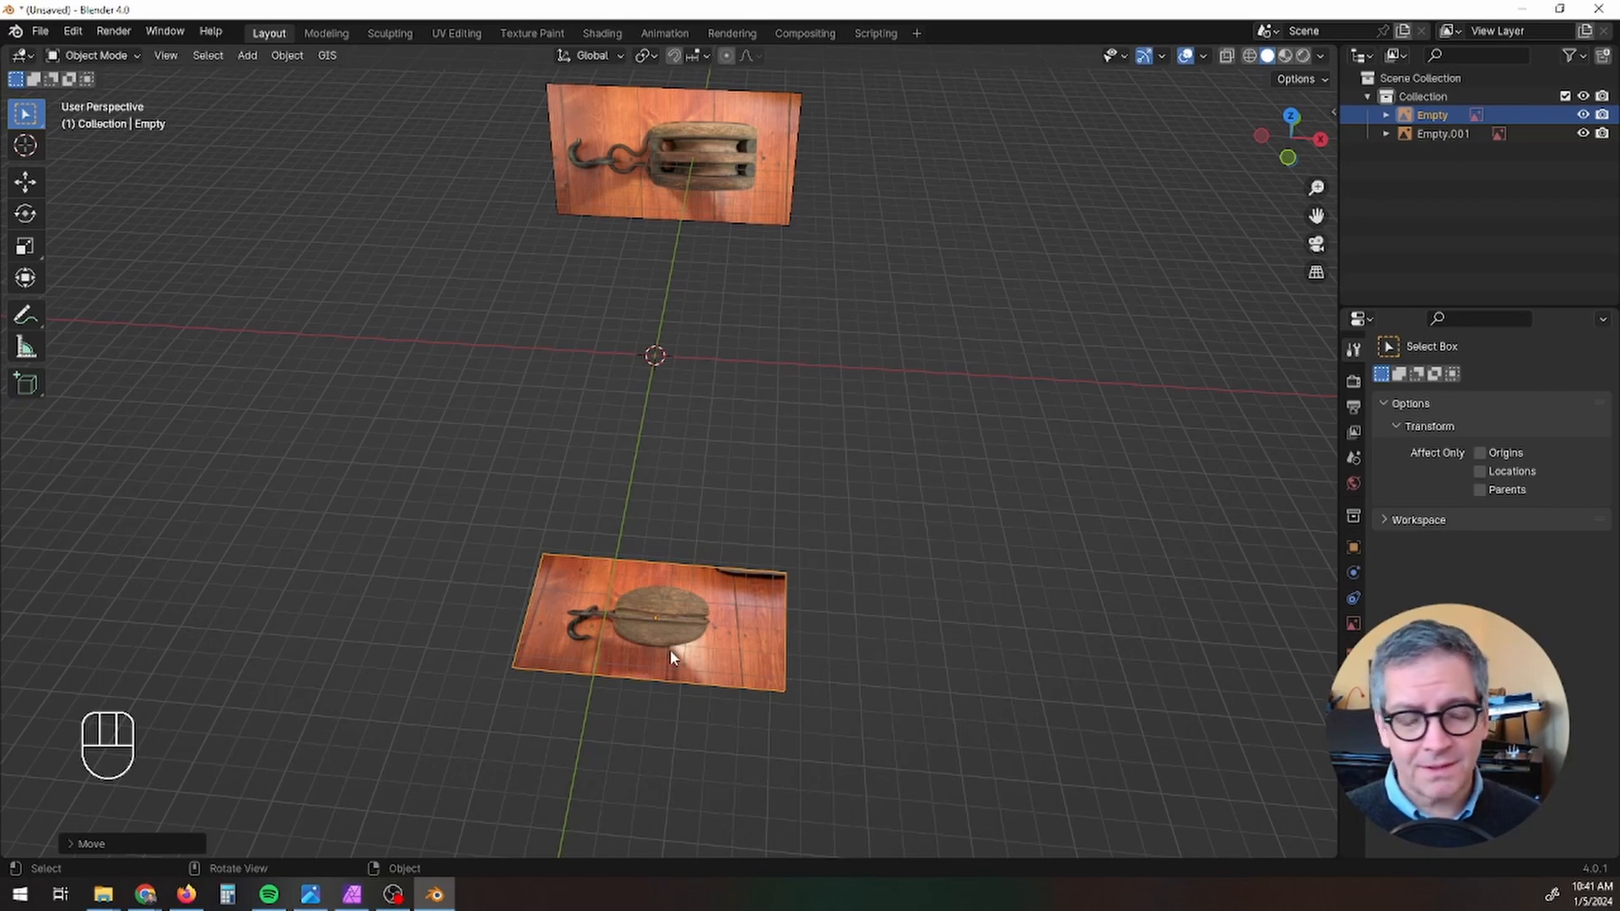
- Add a cube mesh at the world origin
{"action": "left_click", "coordinate": [250, 55]}
{"action": "mouse_move", "coordinate": [263, 77]}
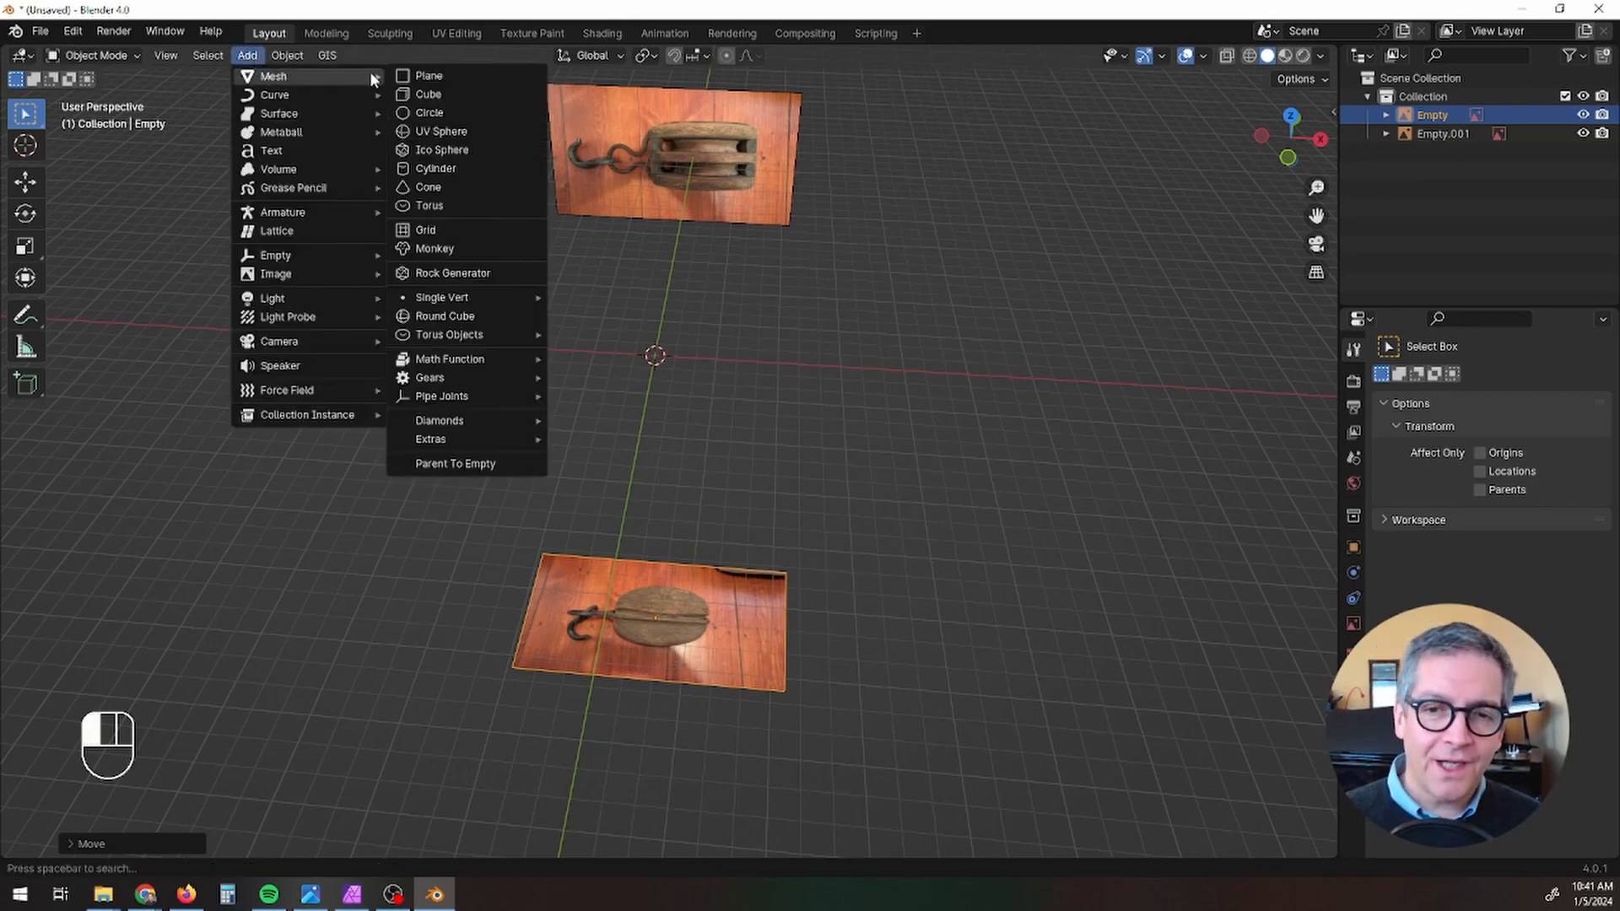
{"action": "left_click", "coordinate": [433, 91]}
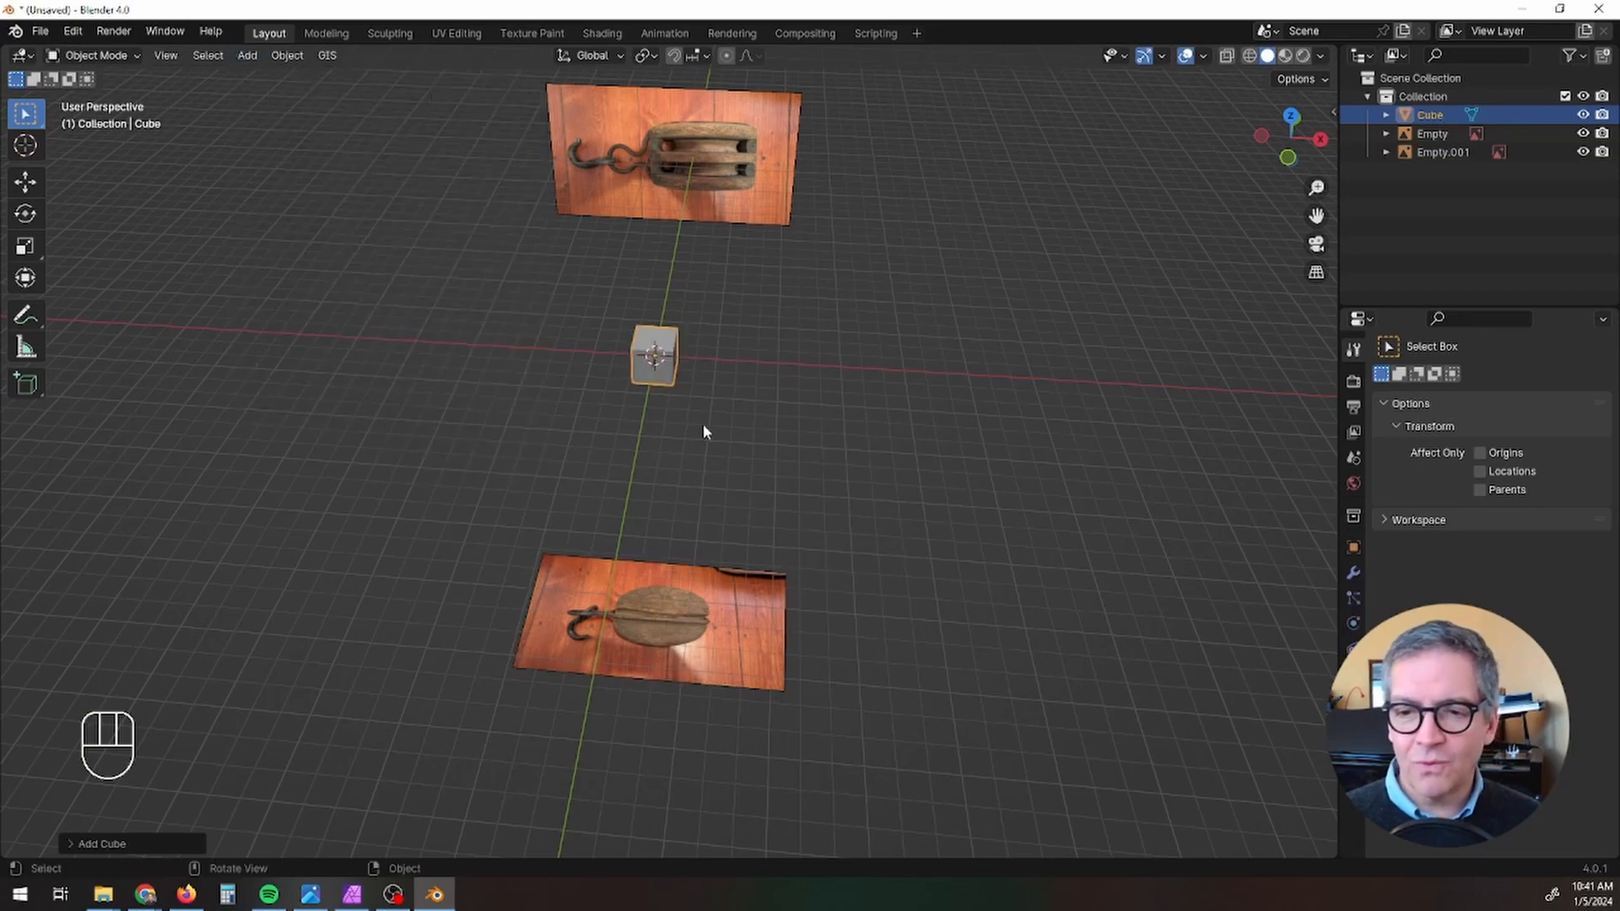
- Scale the cube along X to roughly match the length of the pulley block's wooden body
{"action": "scroll", "coordinate": [660, 378], "scroll_direction": "up", "scroll_amount": 3}
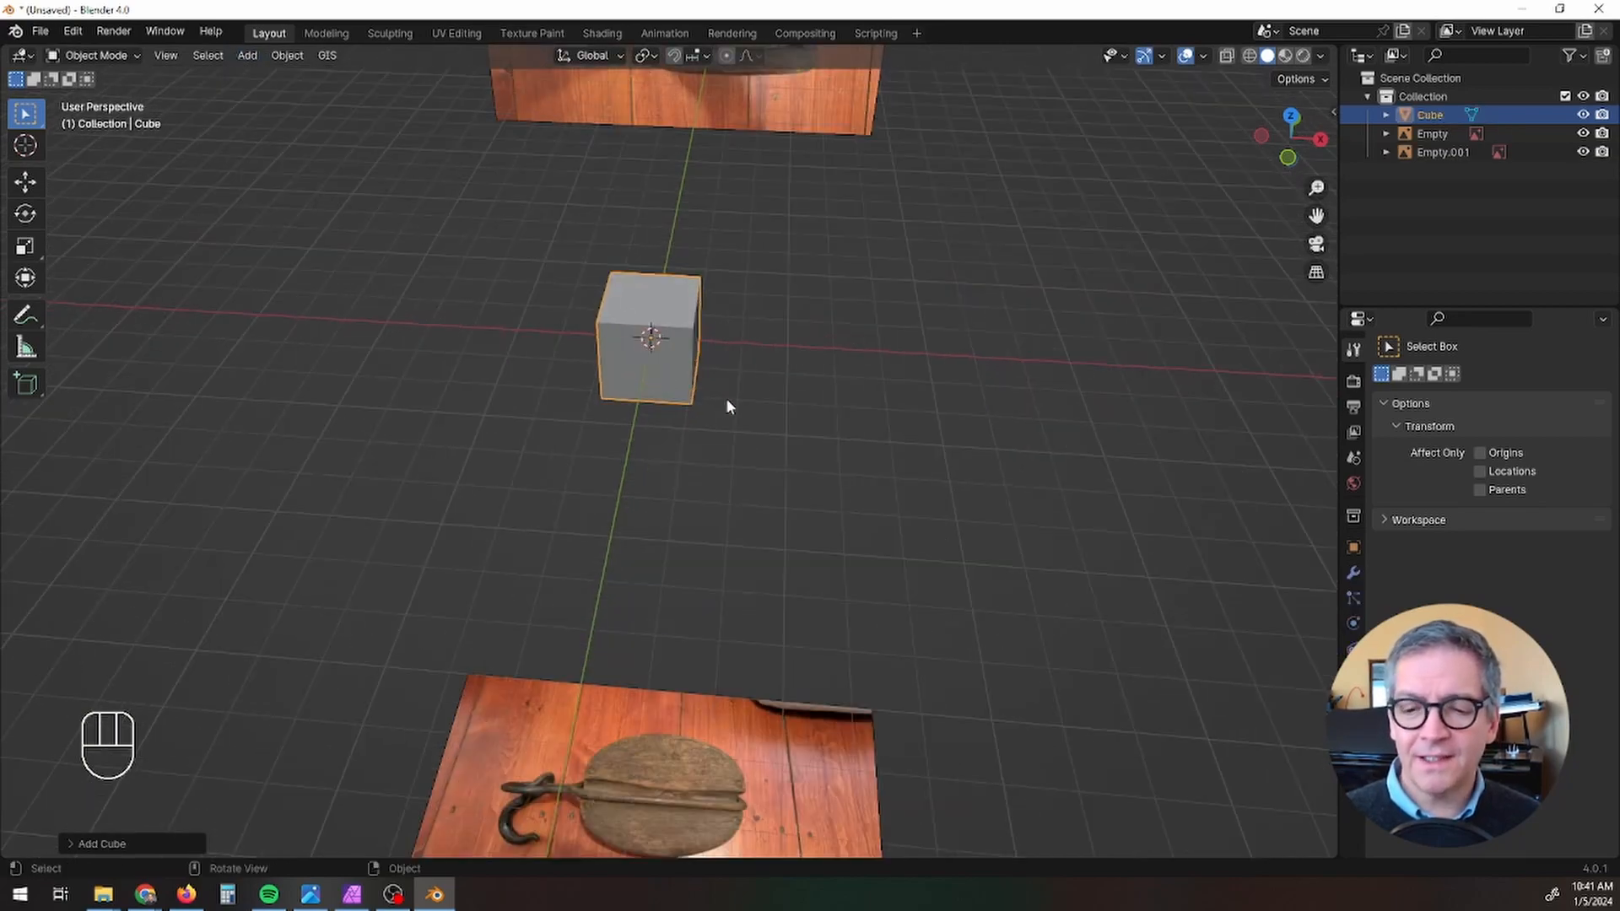
{"action": "middle_click_drag", "start_coordinate": [726, 397], "coordinate": [731, 413]}
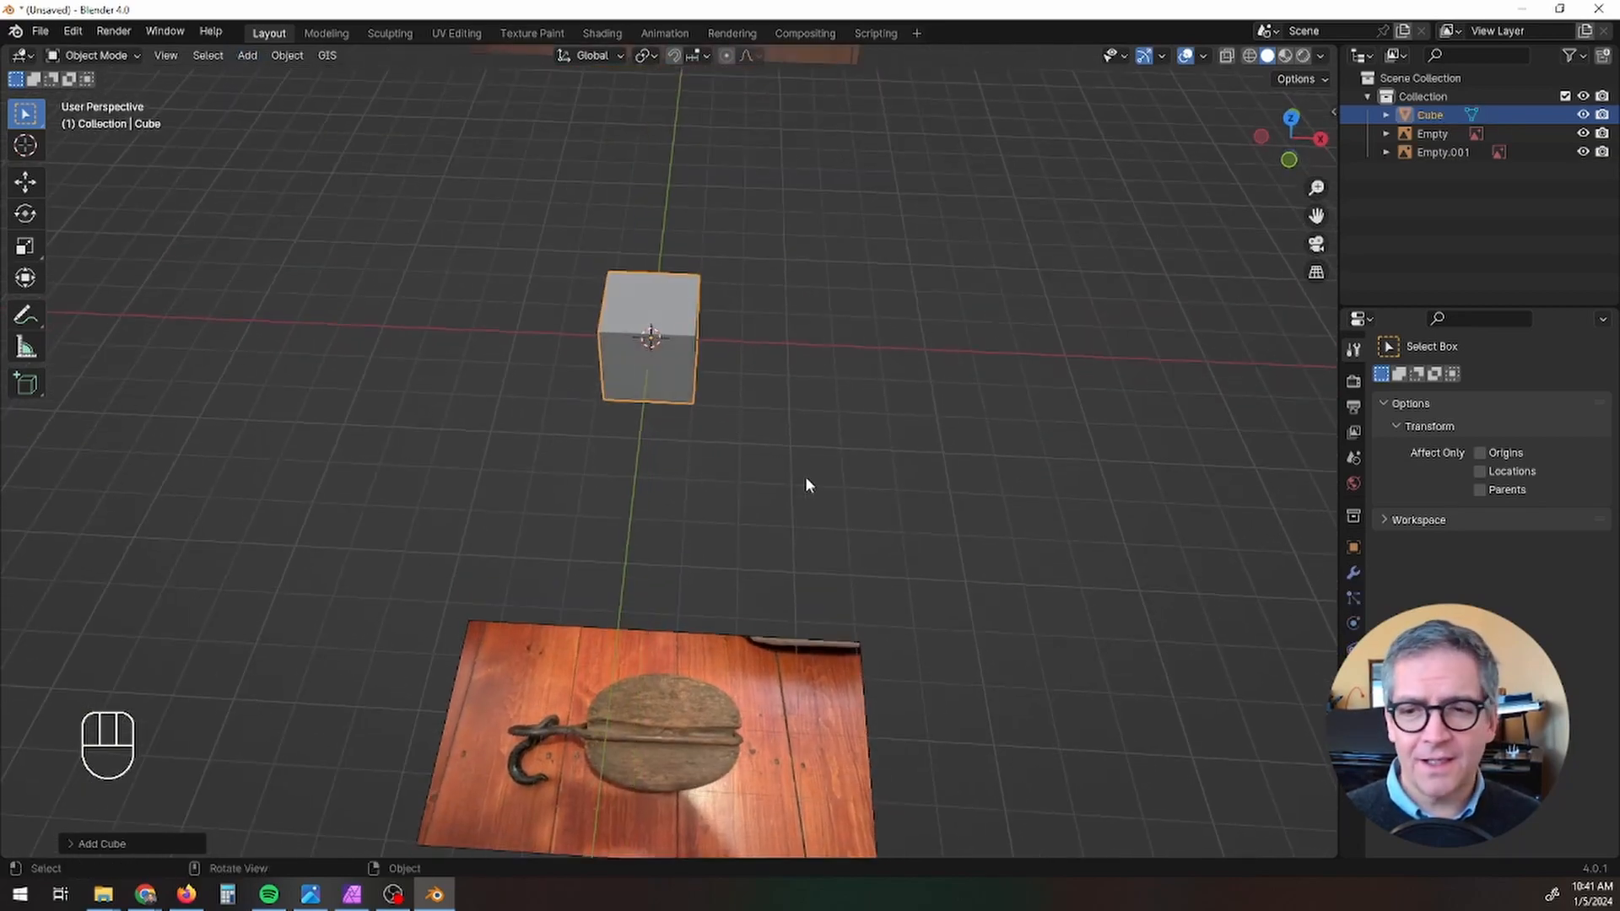
{"action": "middle_click_drag", "start_coordinate": [803, 479], "coordinate": [808, 440]}
{"action": "middle_click_drag", "start_coordinate": [831, 371], "coordinate": [844, 447]}
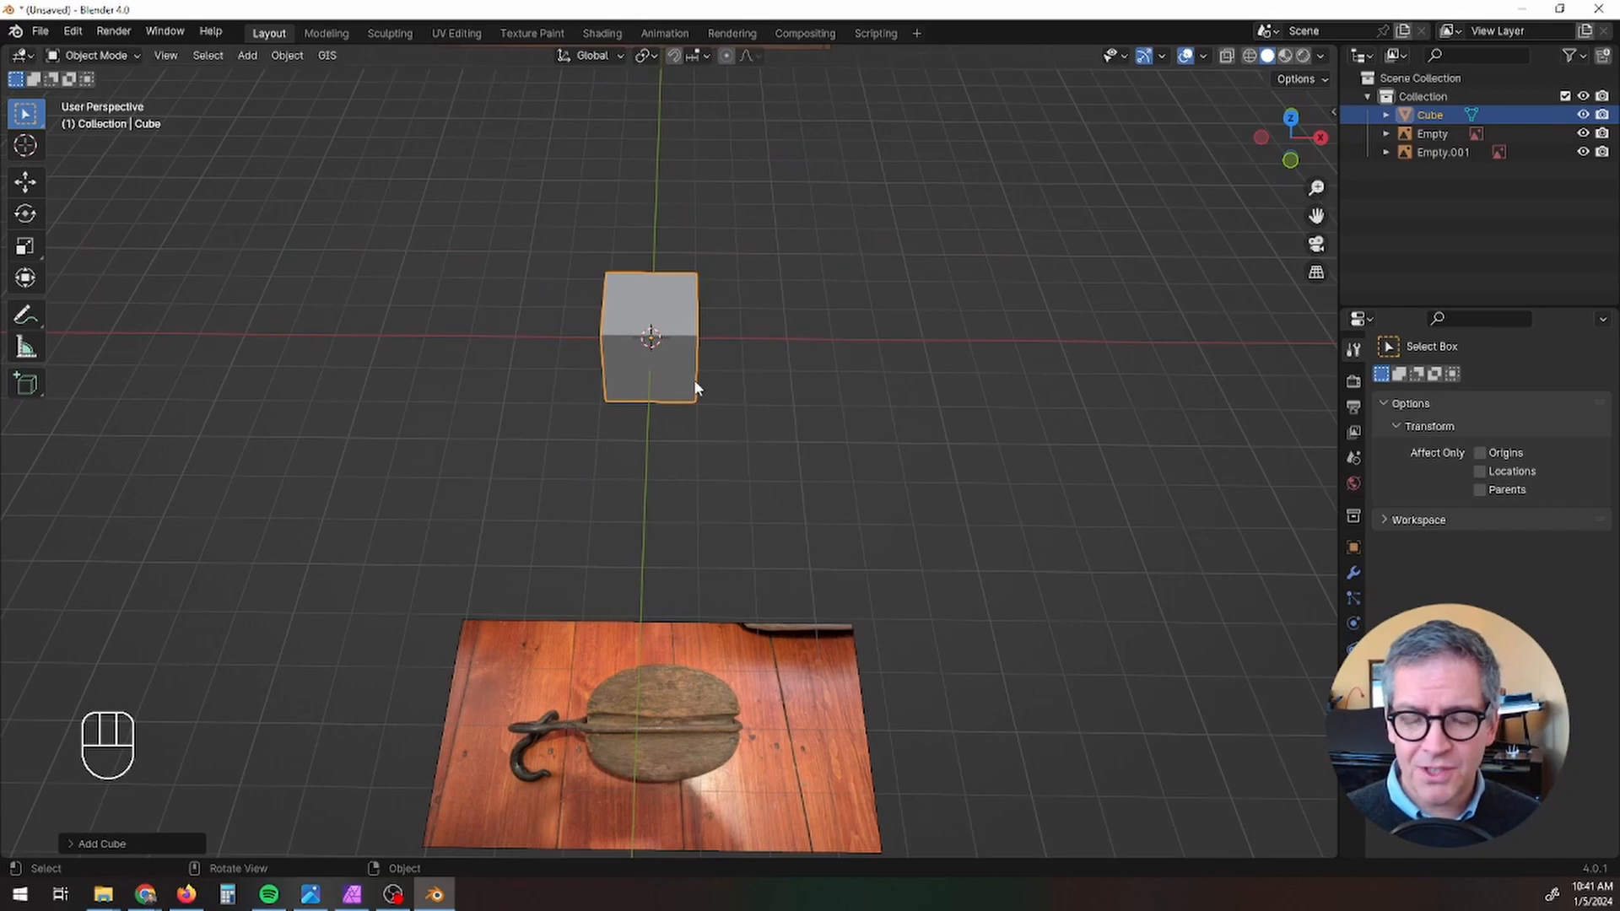
{"action": "key", "text": "s"}
{"action": "key", "text": "x"}
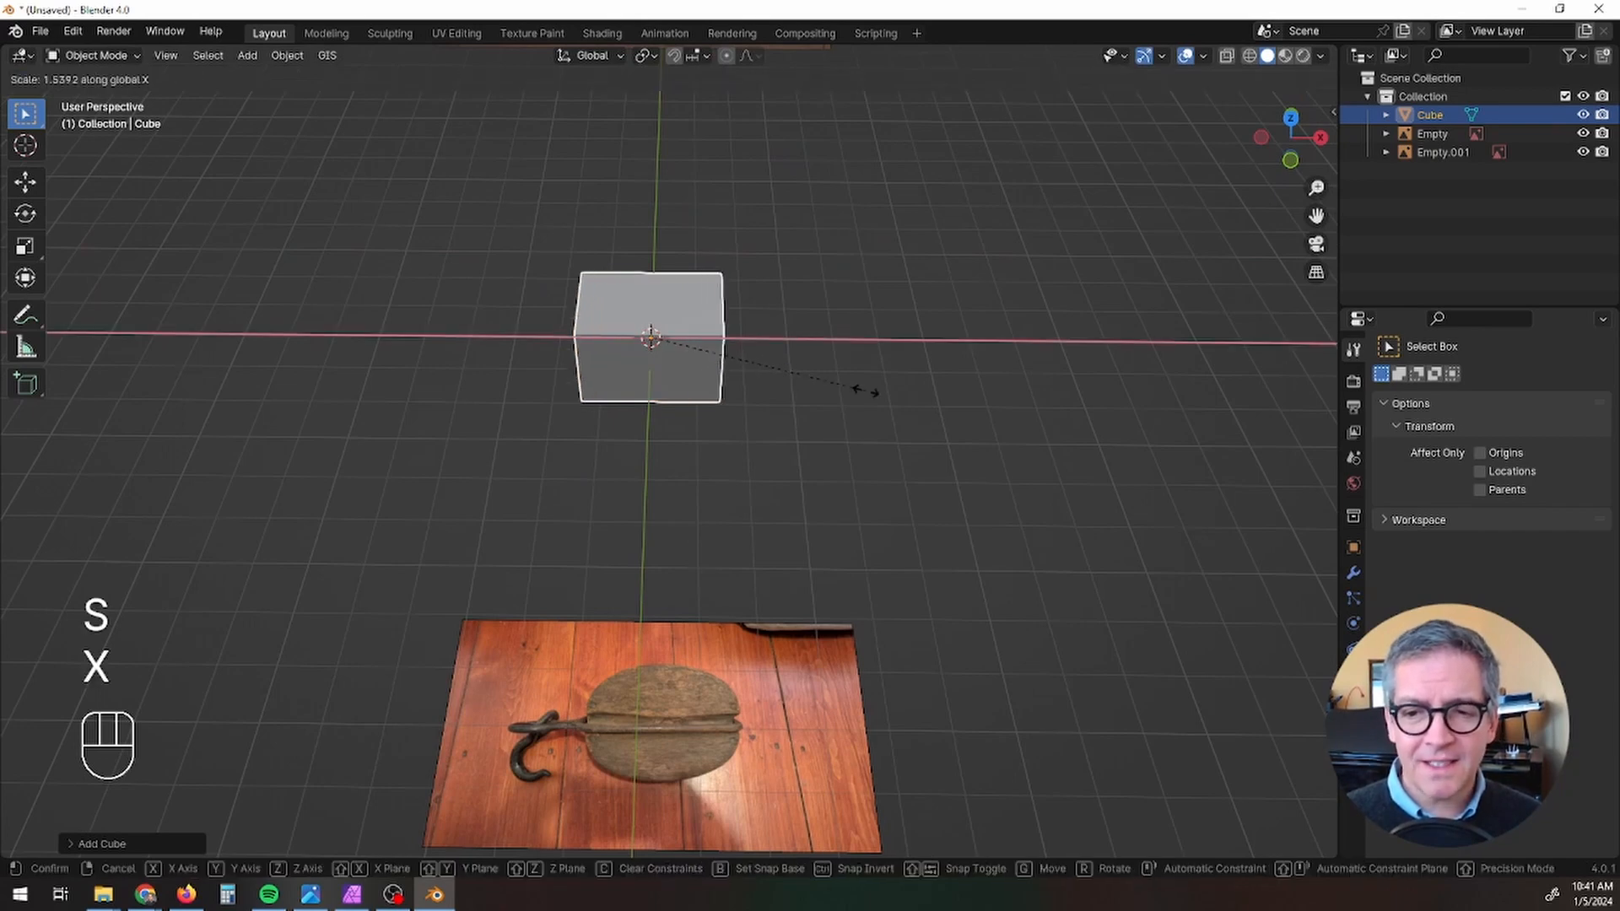
{"action": "left_click", "coordinate": [893, 396]}
{"action": "mouse_move", "coordinate": [893, 397]}
{"action": "middle_mouse_down"}
{"action": "mouse_move", "coordinate": [856, 347]}
{"action": "mouse_move", "coordinate": [881, 372]}
{"action": "middle_mouse_up"}
{"action": "key", "text": "s"}
{"action": "key", "text": "x"}
{"action": "left_click", "coordinate": [970, 420]}
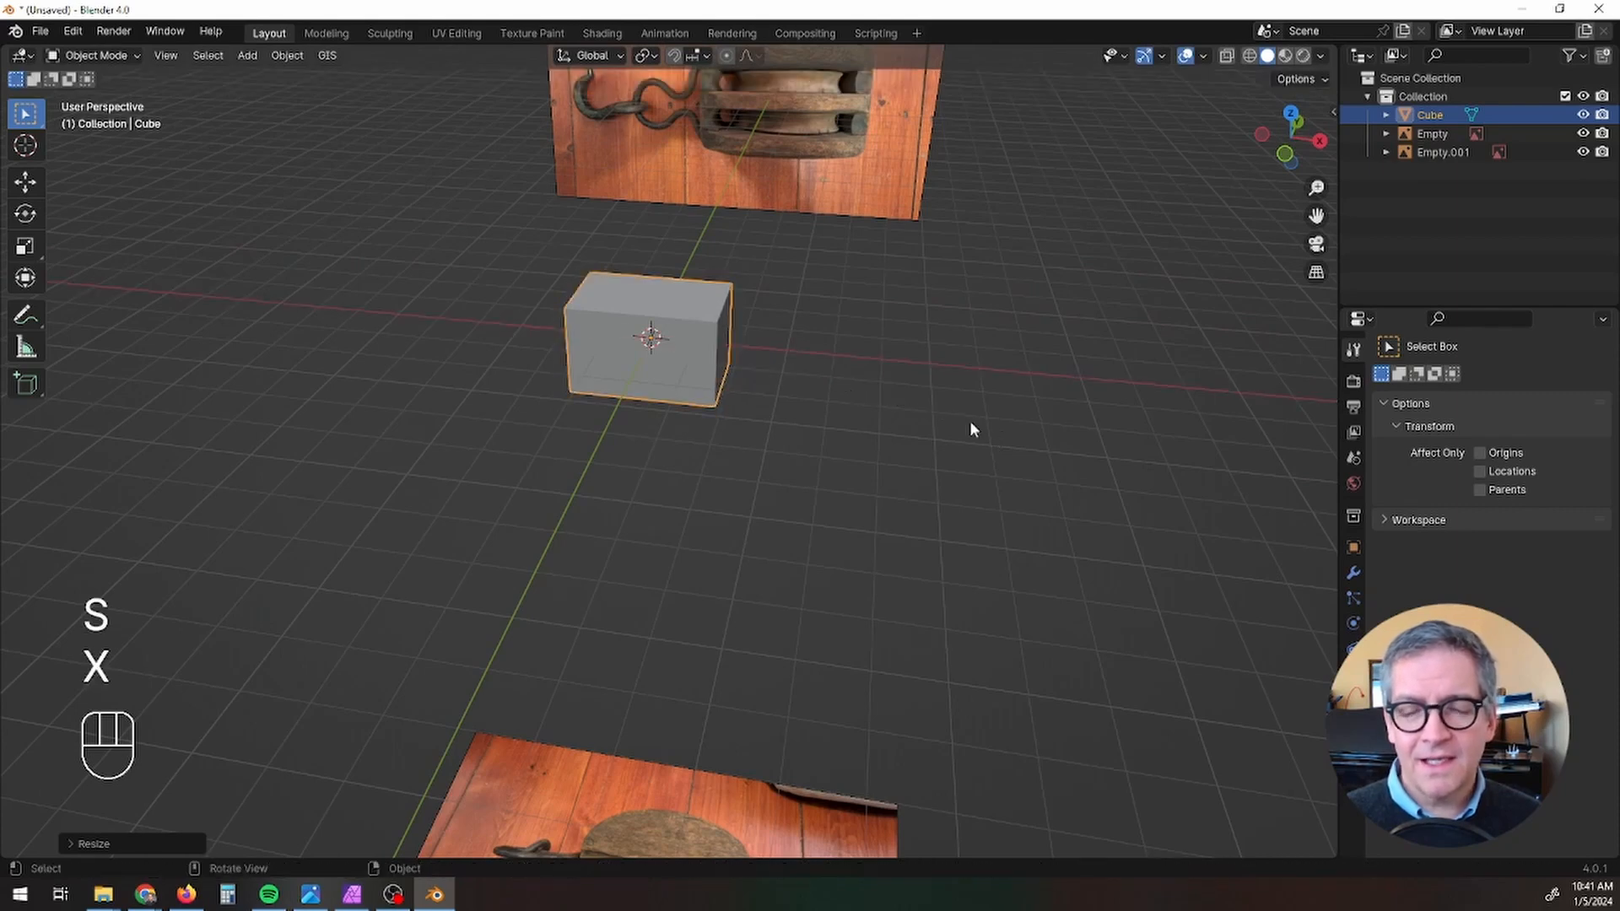
- Scale the cube along Z to about 0.84
{"action": "middle_click_drag", "start_coordinate": [970, 420], "coordinate": [929, 402]}
{"action": "key", "text": "s"}
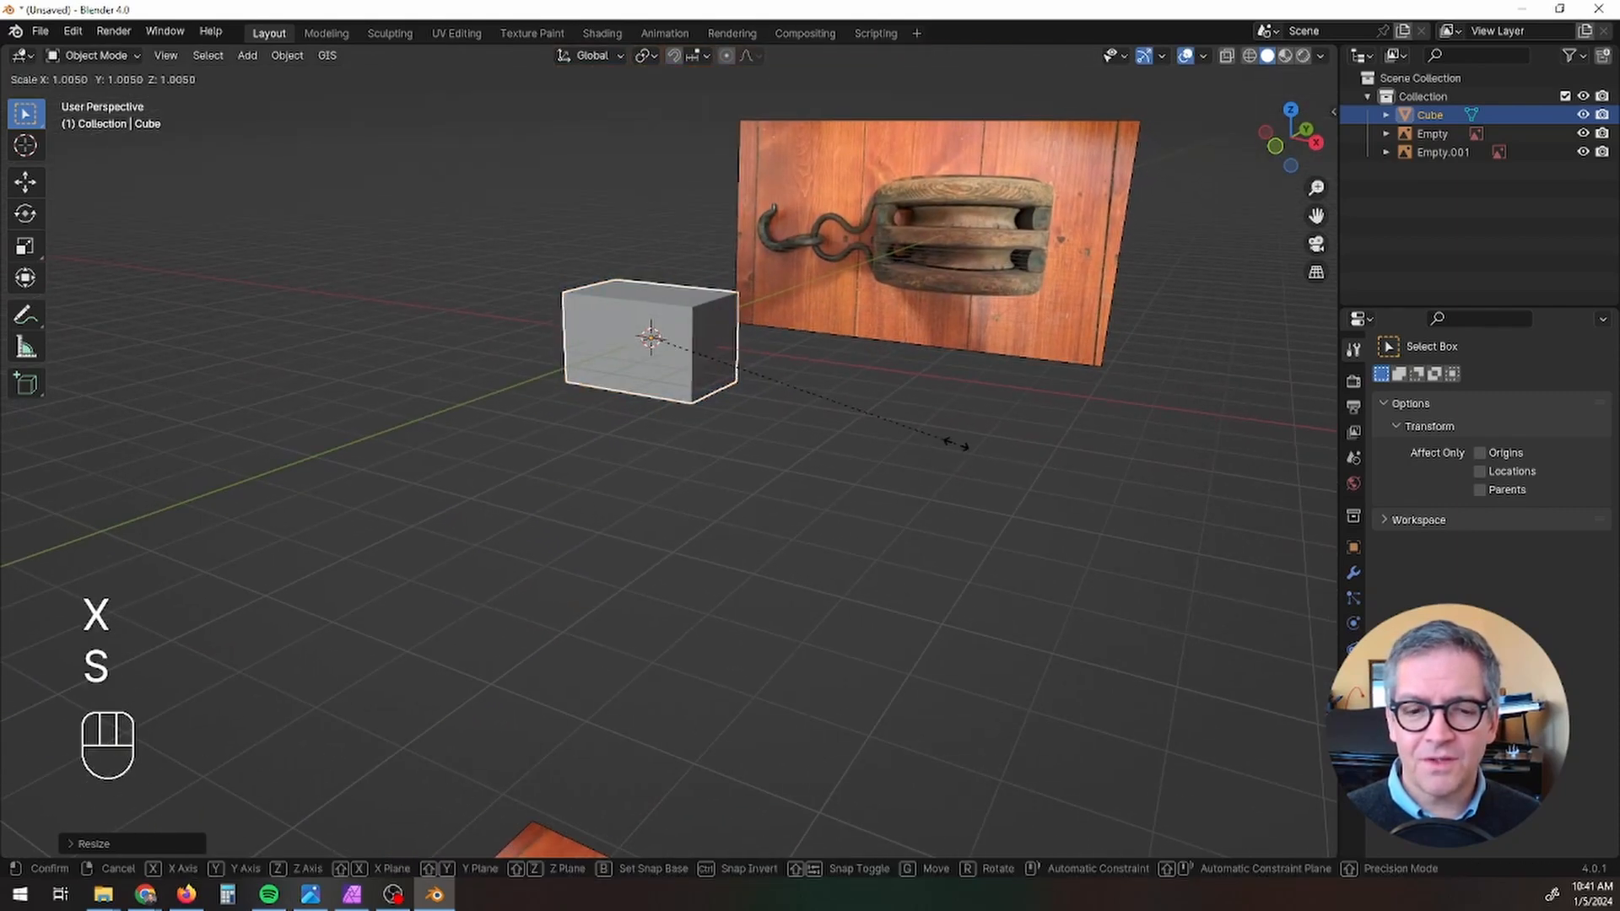
{"action": "key", "text": "z"}
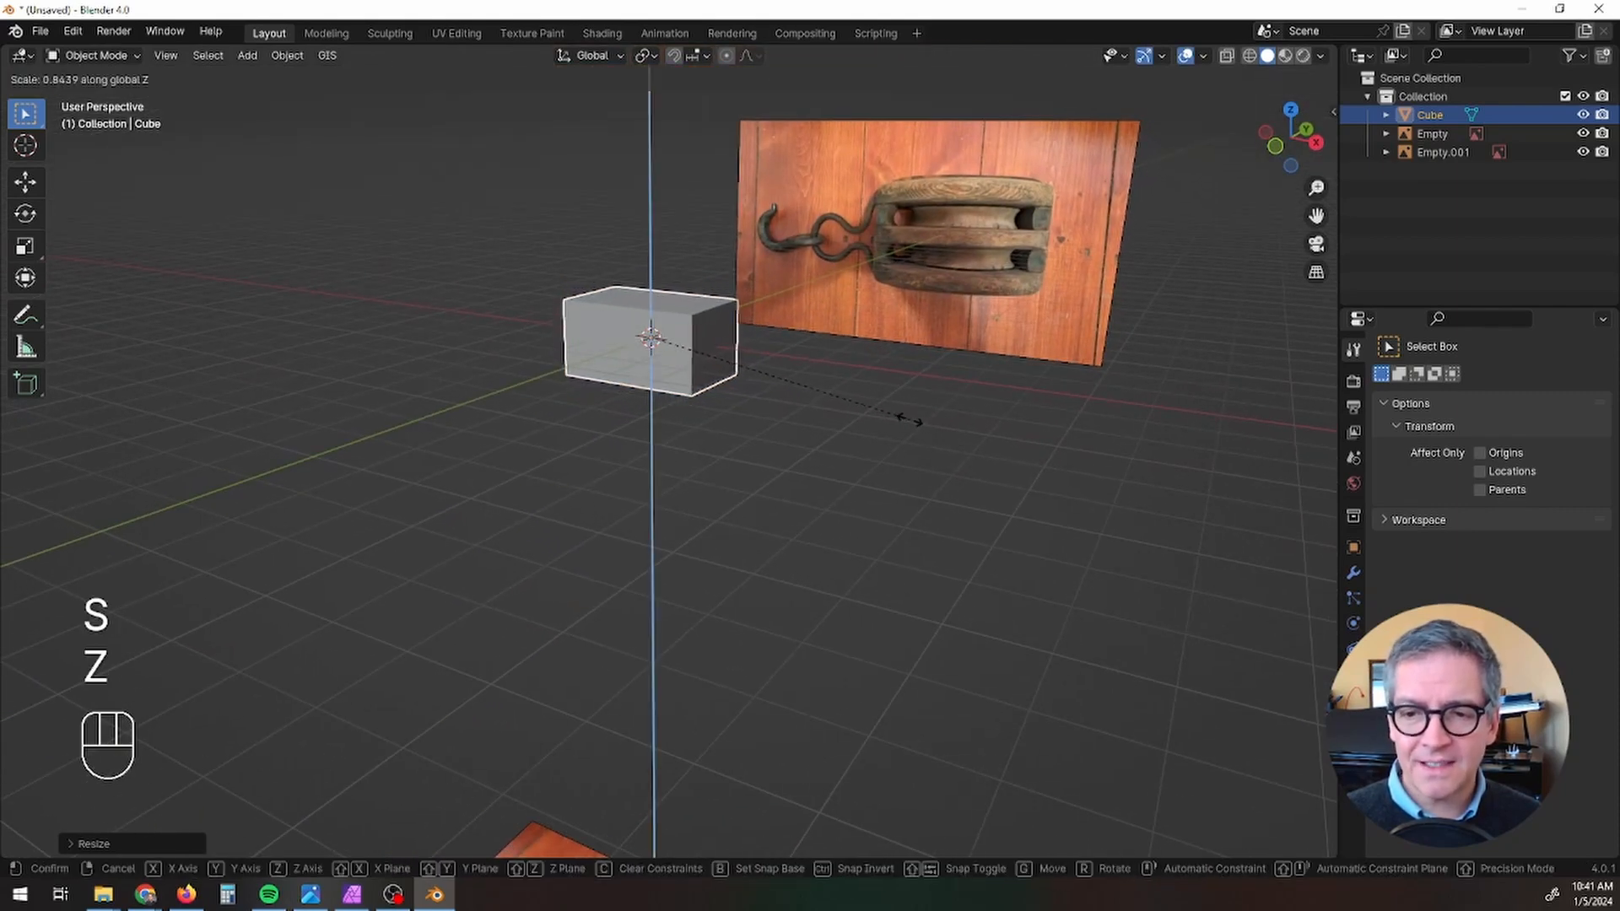
{"action": "left_click", "coordinate": [903, 417]}
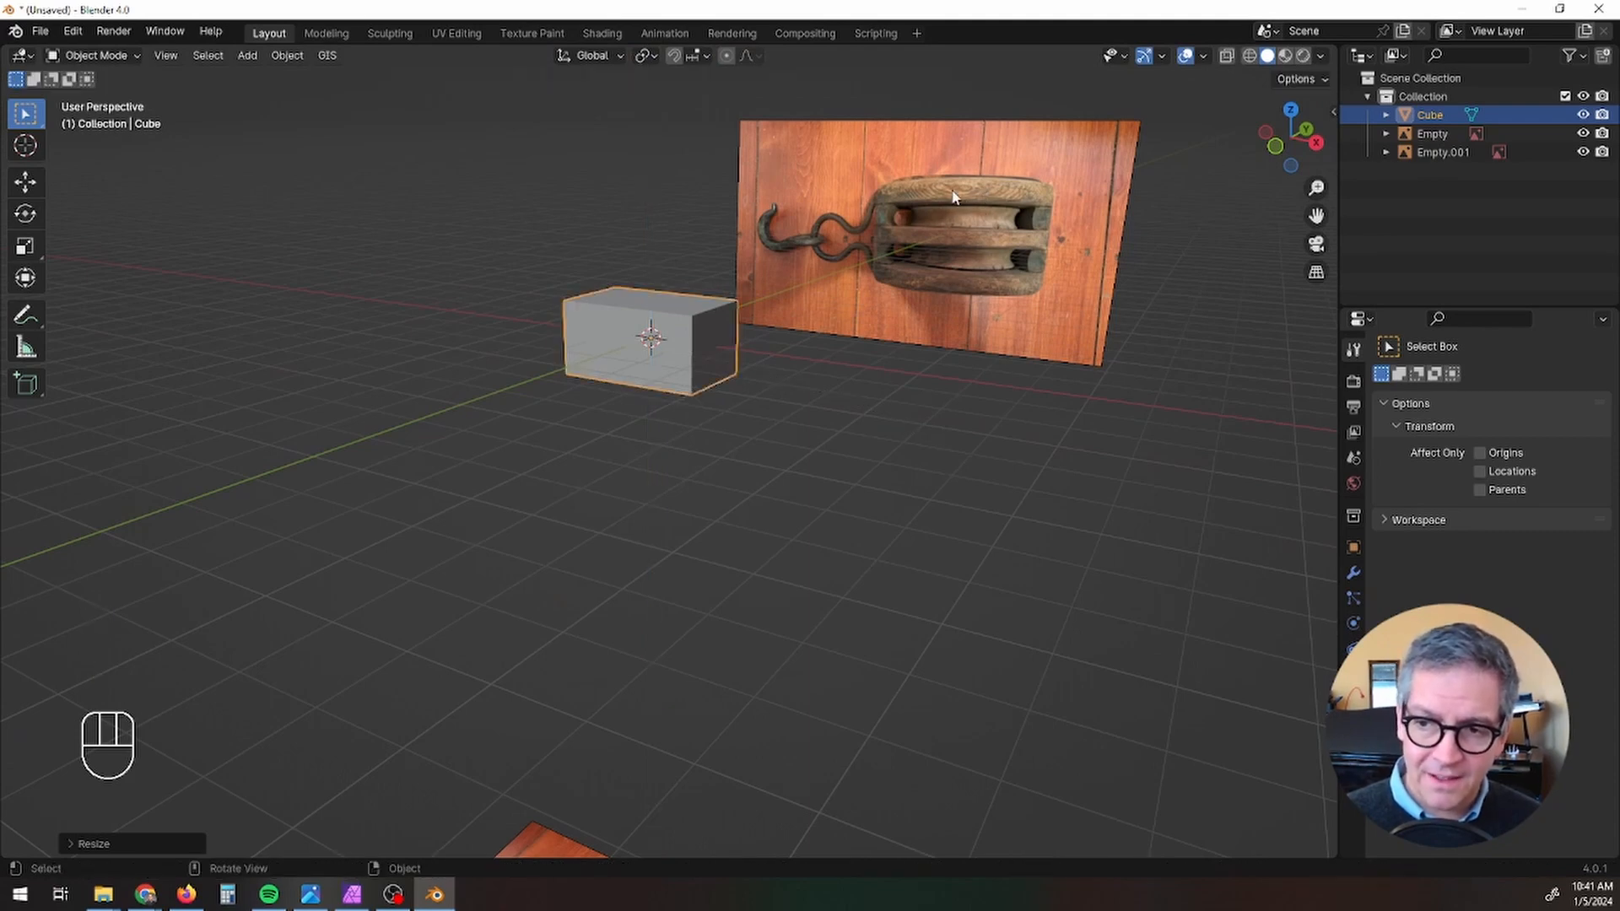
- Sketch the block's rounded outline and a mark on the cube's front with Annotate, undo both strokes and return to Select Box
{"action": "middle_click_drag", "start_coordinate": [838, 563], "coordinate": [856, 655]}
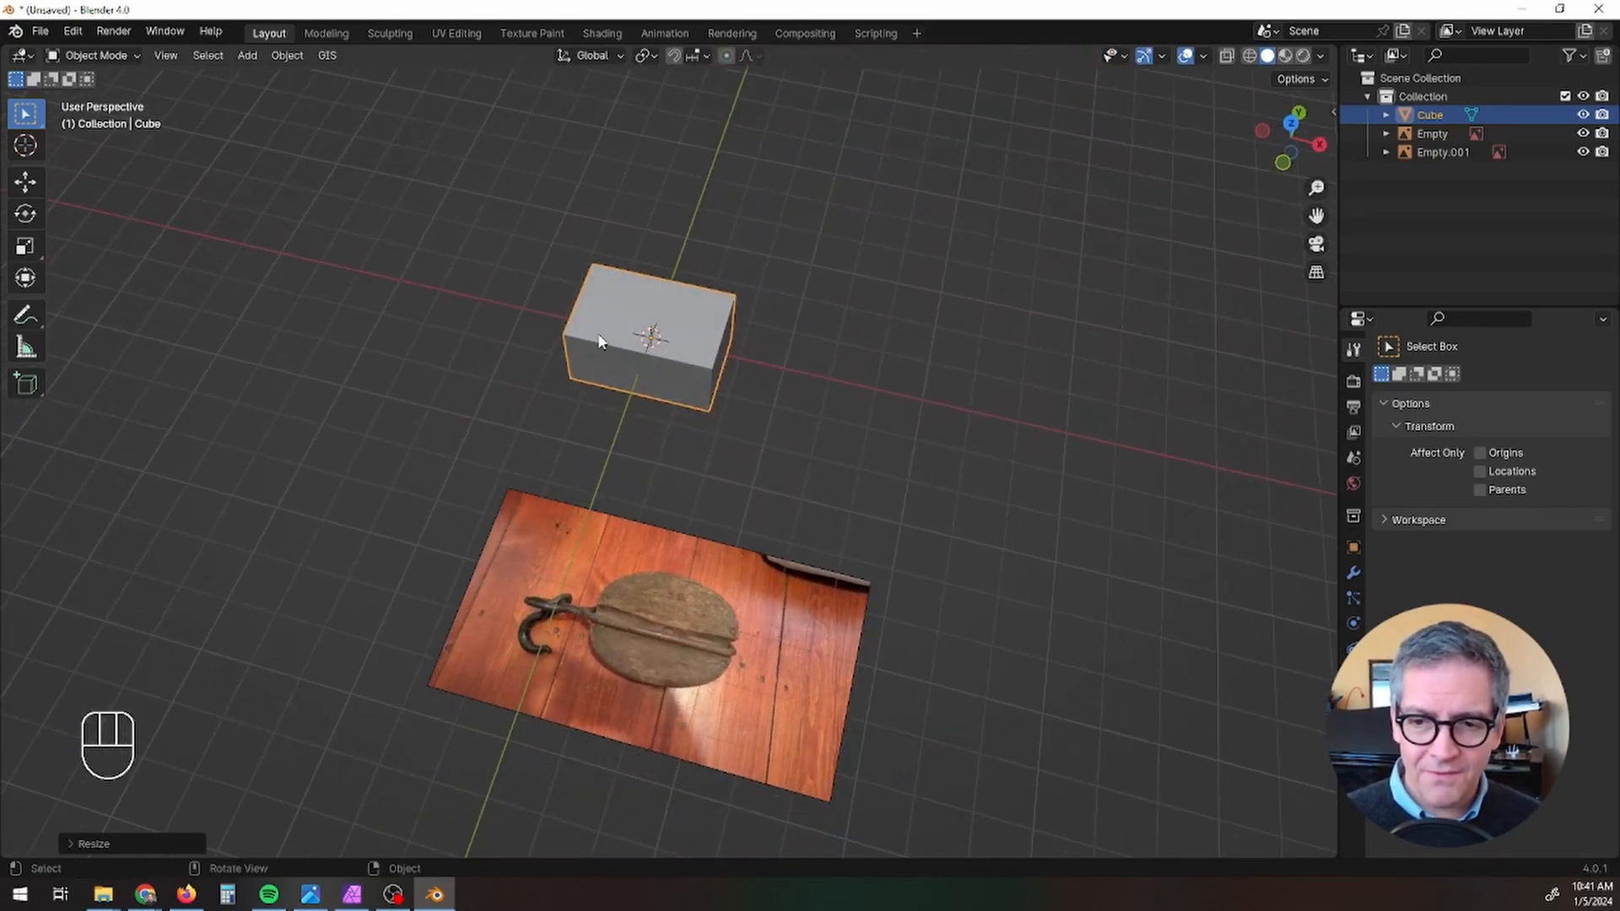
{"action": "left_click", "coordinate": [24, 318]}
{"action": "mouse_move", "coordinate": [585, 285]}
{"action": "middle_mouse_down"}
{"action": "mouse_move", "coordinate": [560, 408]}
{"action": "mouse_move", "coordinate": [585, 465]}
{"action": "middle_mouse_up"}
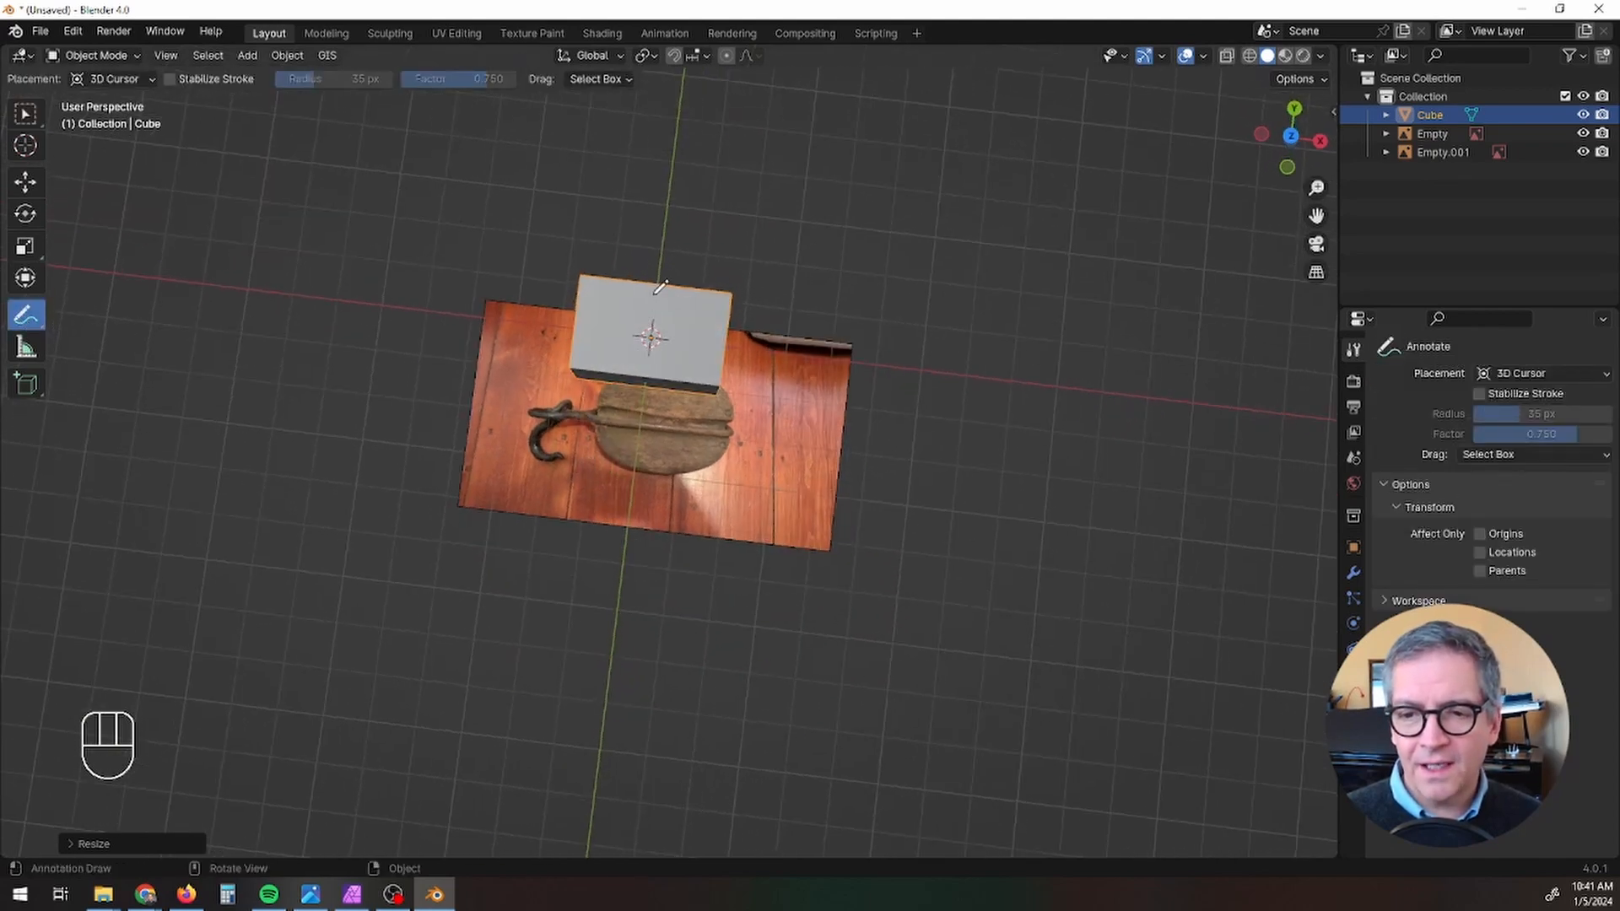
{"action": "mouse_move", "coordinate": [655, 293]}
{"action": "left_mouse_down"}
{"action": "mouse_move", "coordinate": [614, 284]}
{"action": "mouse_move", "coordinate": [578, 319]}
{"action": "mouse_move", "coordinate": [656, 357]}
{"action": "mouse_move", "coordinate": [719, 316]}
{"action": "left_mouse_up"}
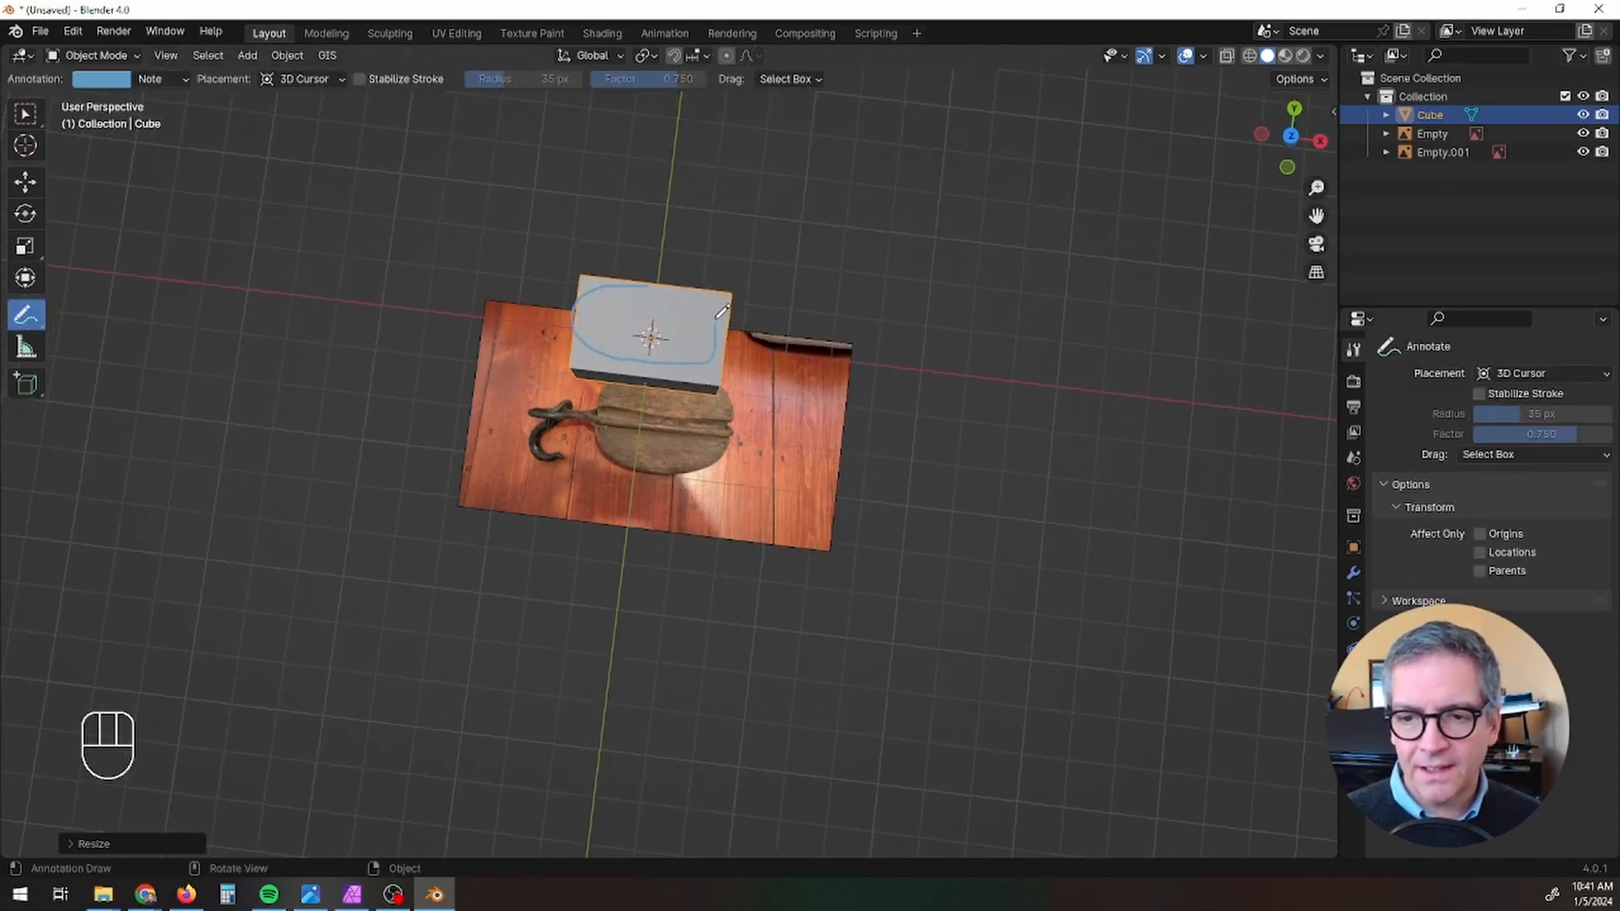
{"action": "mouse_move", "coordinate": [722, 312]}
{"action": "middle_mouse_down"}
{"action": "mouse_move", "coordinate": [832, 405]}
{"action": "mouse_move", "coordinate": [854, 337]}
{"action": "mouse_move", "coordinate": [770, 300]}
{"action": "middle_mouse_up"}
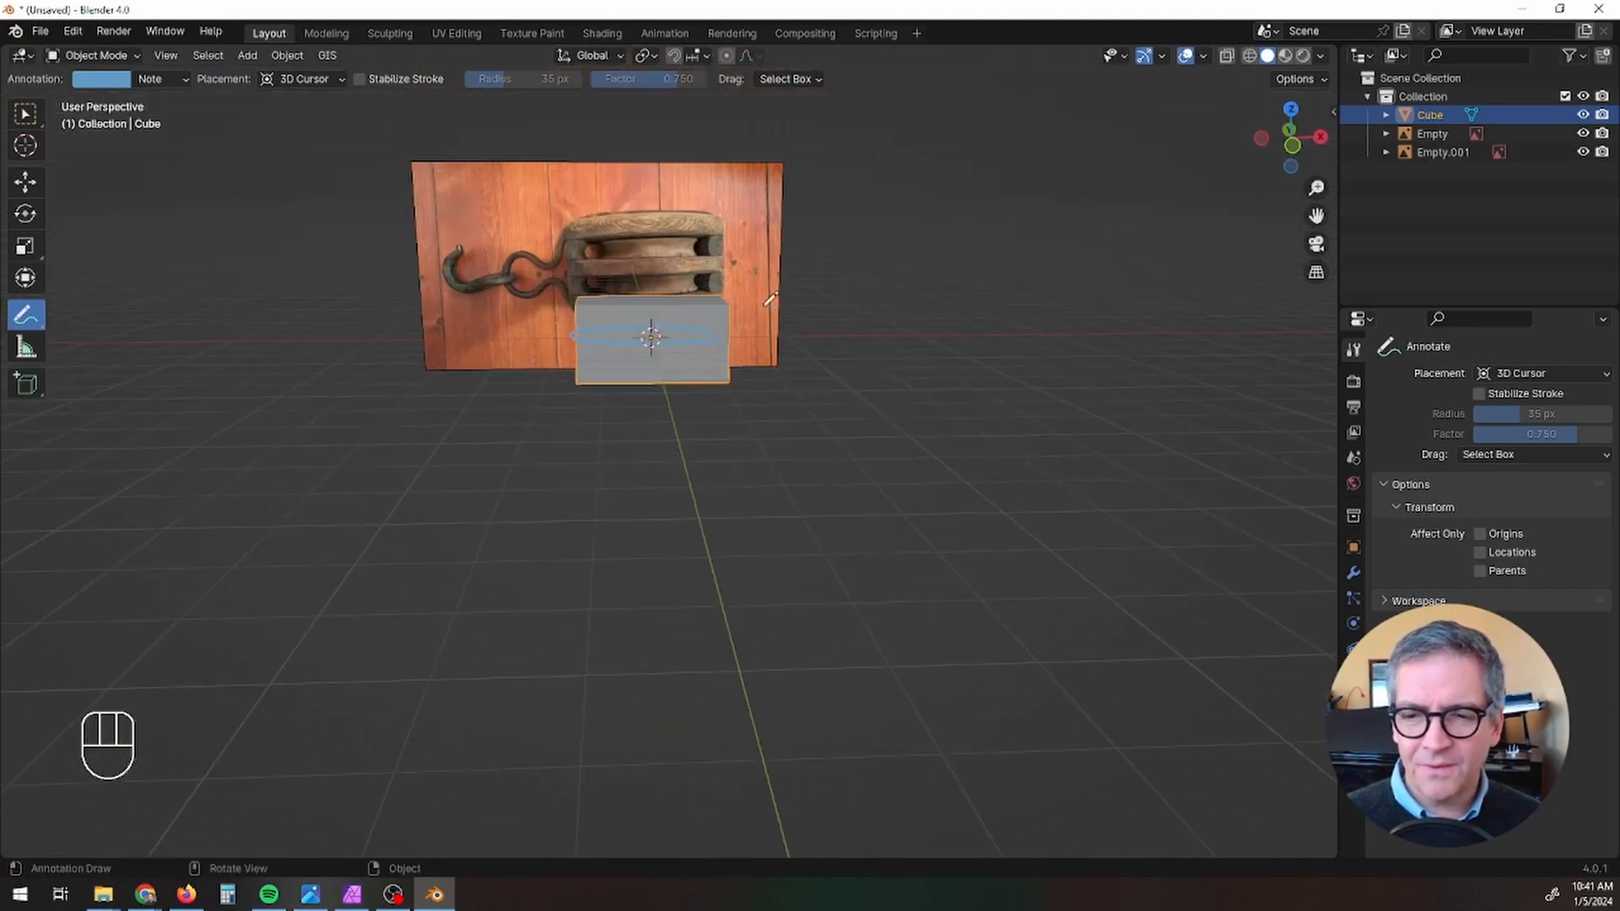
{"action": "mouse_move", "coordinate": [682, 308]}
{"action": "left_mouse_down"}
{"action": "mouse_move", "coordinate": [713, 304]}
{"action": "mouse_move", "coordinate": [733, 353]}
{"action": "mouse_move", "coordinate": [694, 372]}
{"action": "left_mouse_up"}
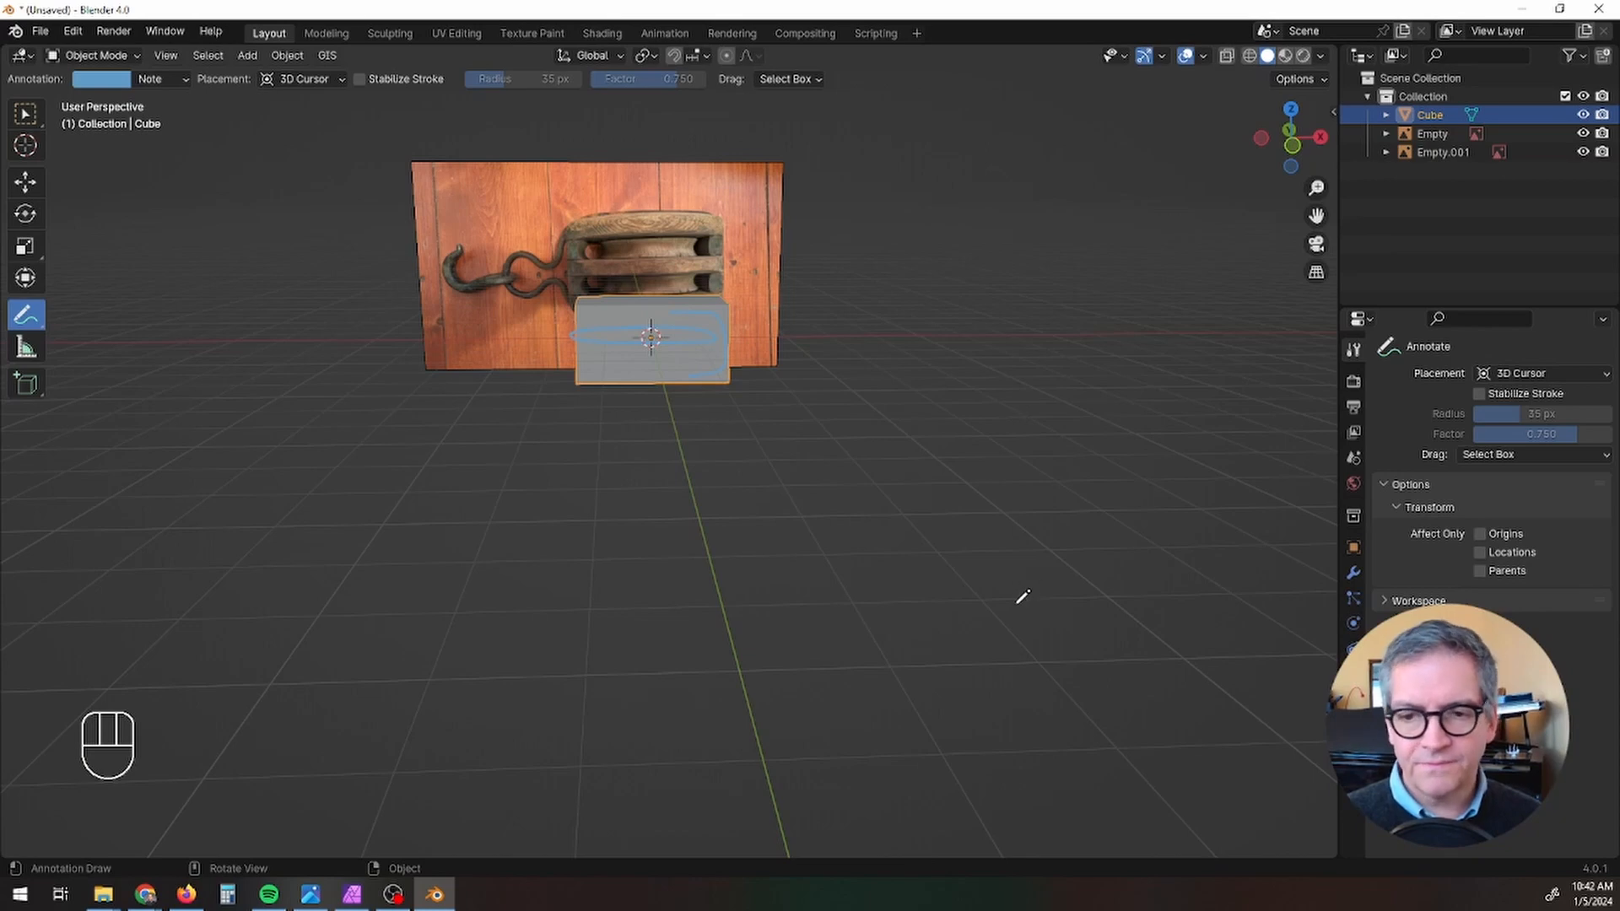
{"action": "key", "text": "ctrl+z"}
{"action": "key", "text": "ctrl+z"}
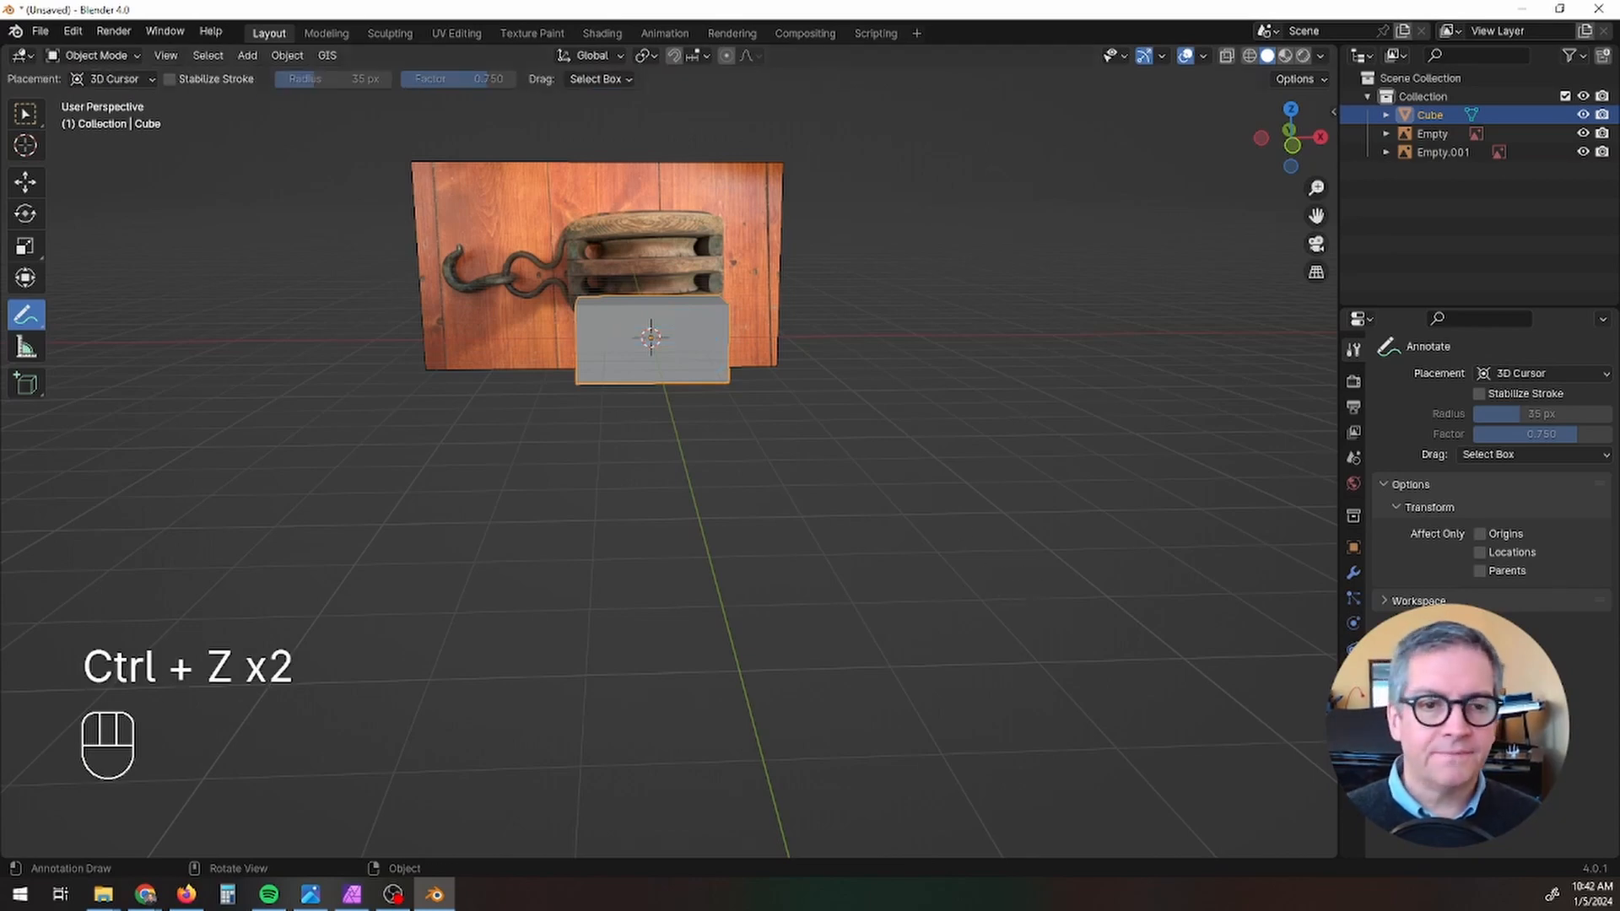
{"action": "key", "text": "w"}
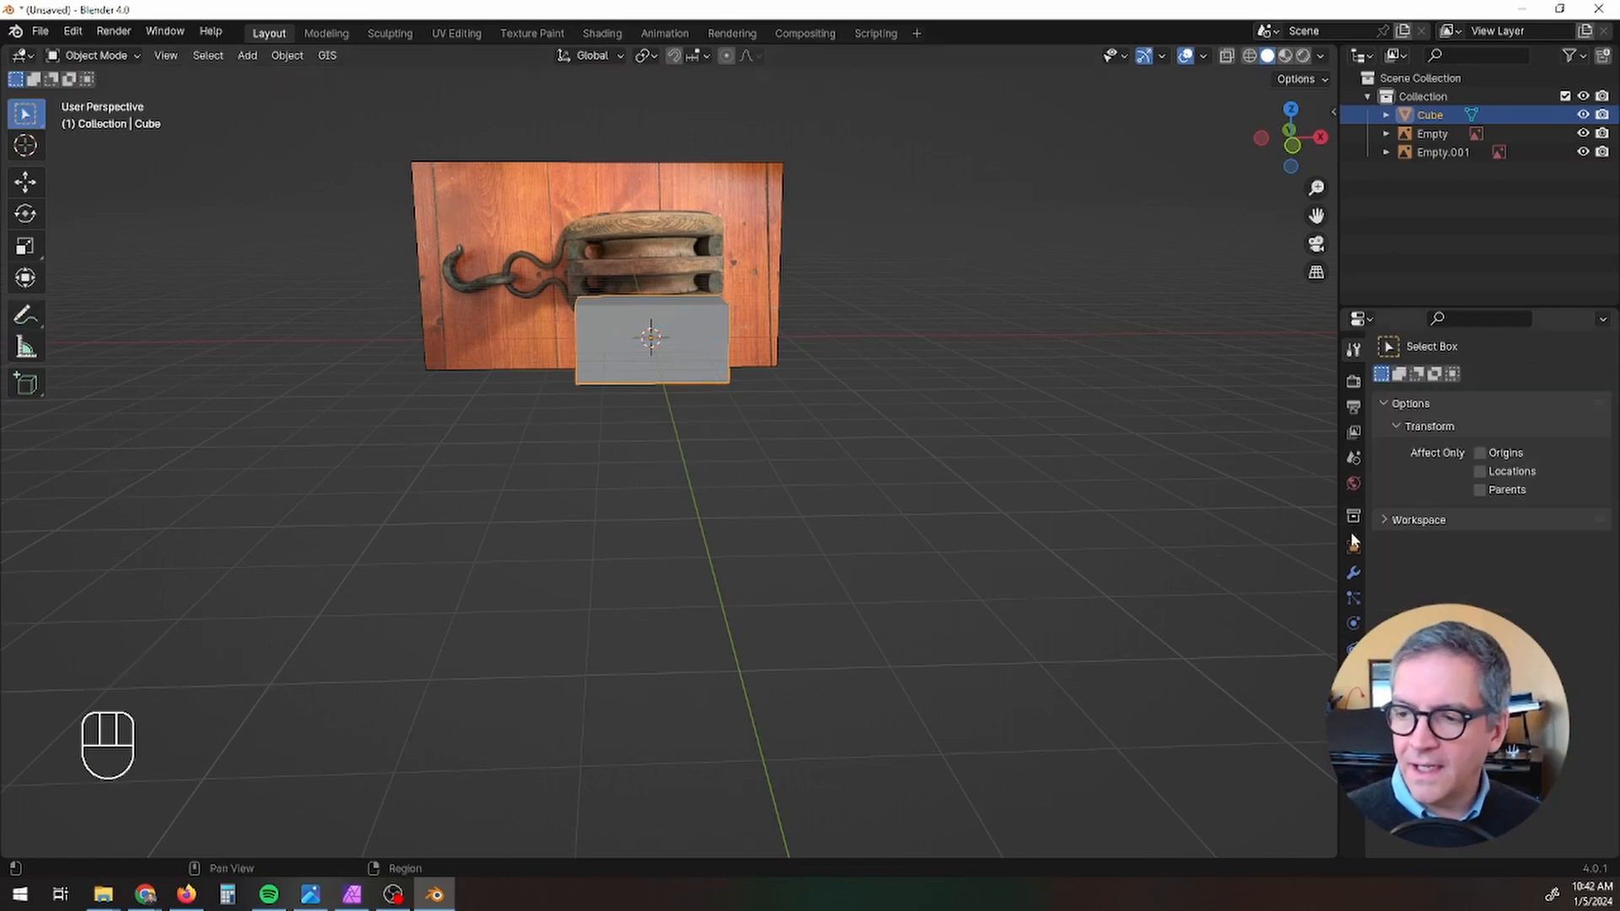
- Add a Subdivision Surface modifier to the cube and set its viewport levels to 3
{"action": "left_click", "coordinate": [1354, 573]}
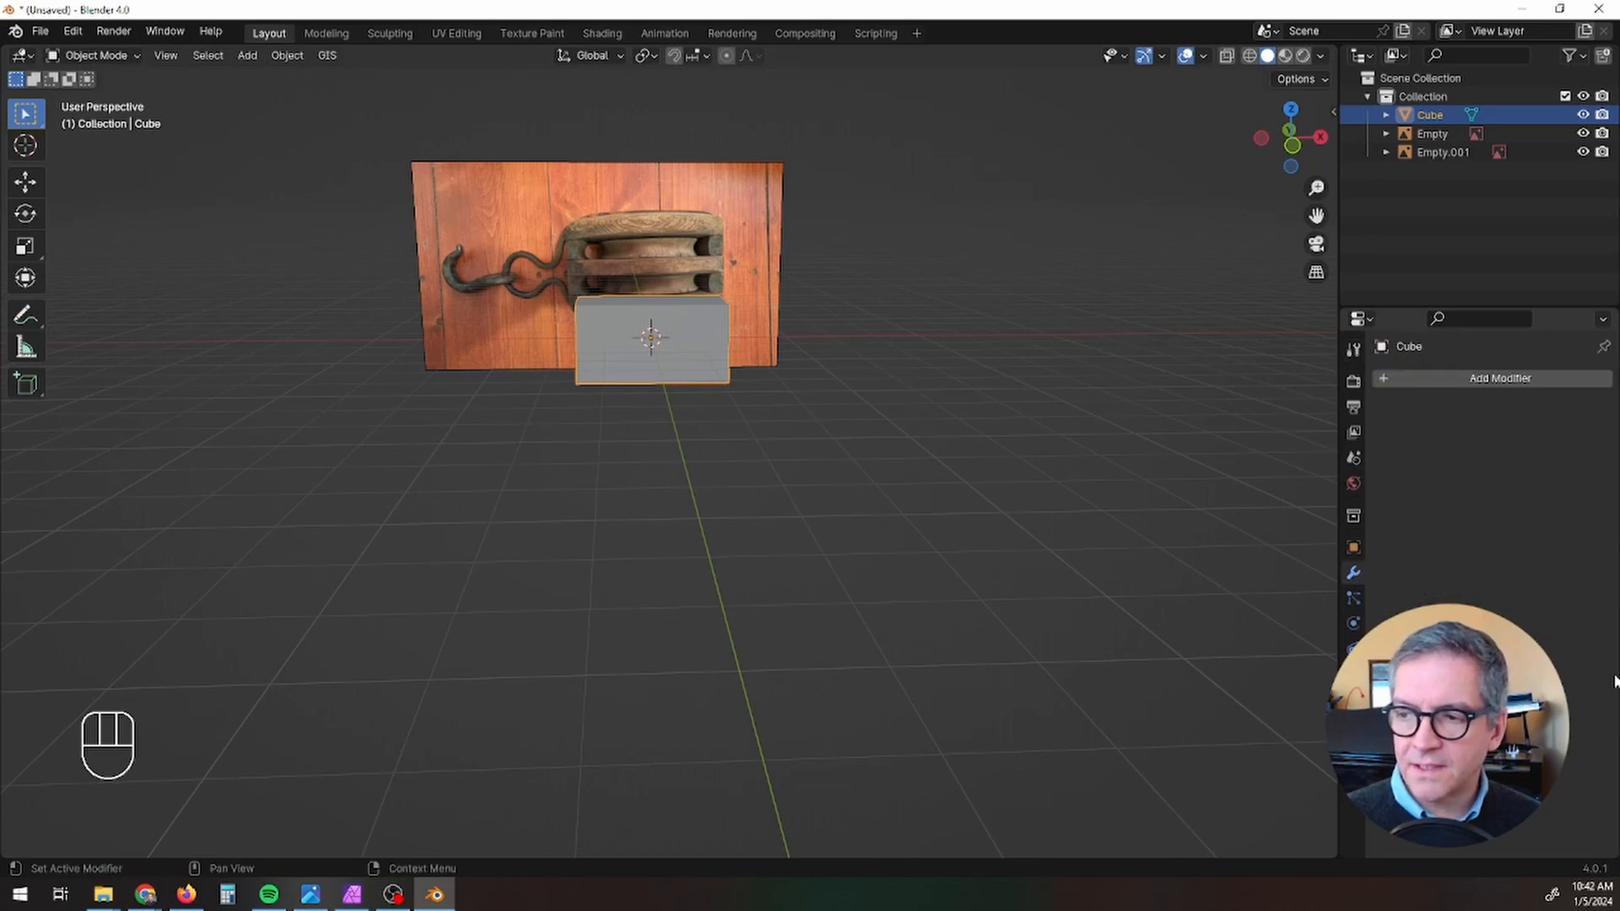
{"action": "left_click", "coordinate": [1455, 377]}
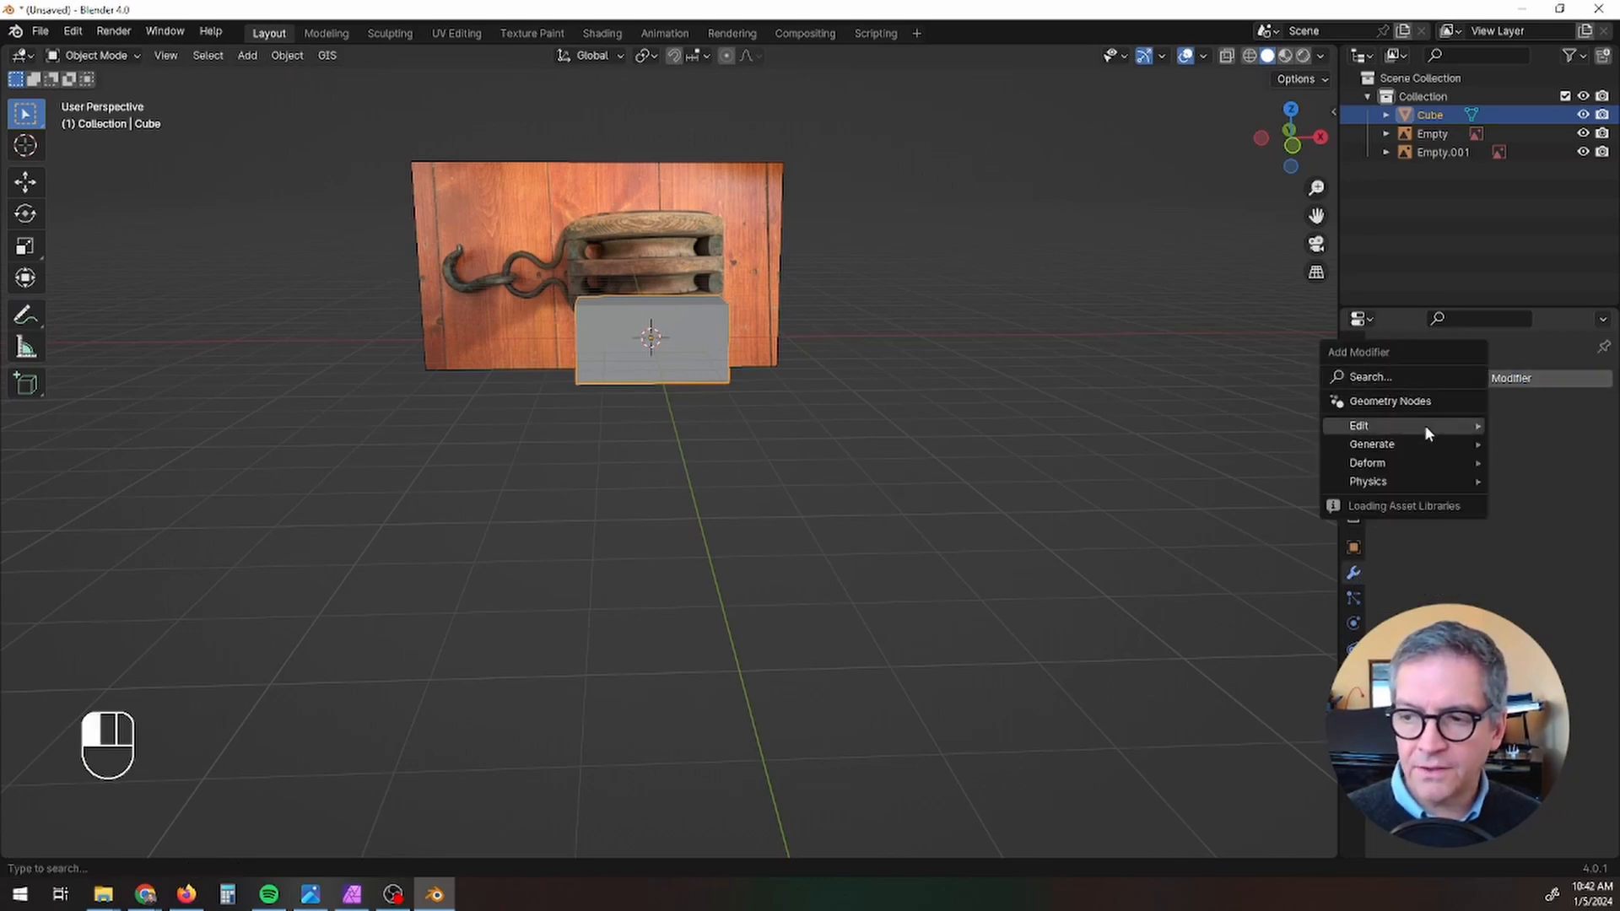
{"action": "left_click", "coordinate": [1414, 443]}
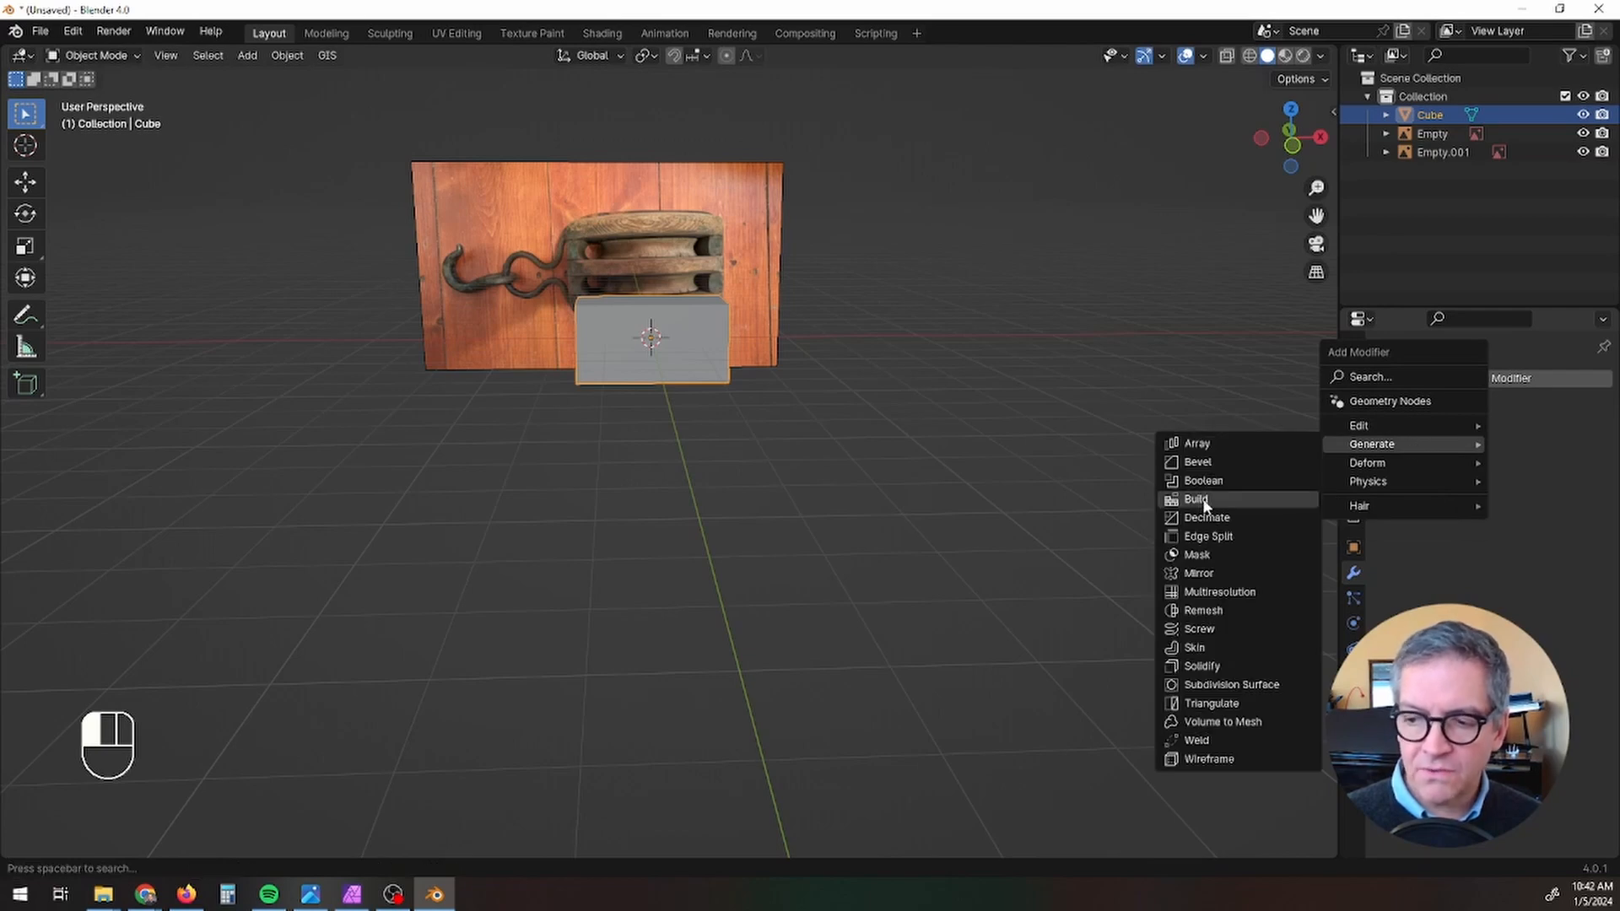
{"action": "left_click", "coordinate": [1230, 686]}
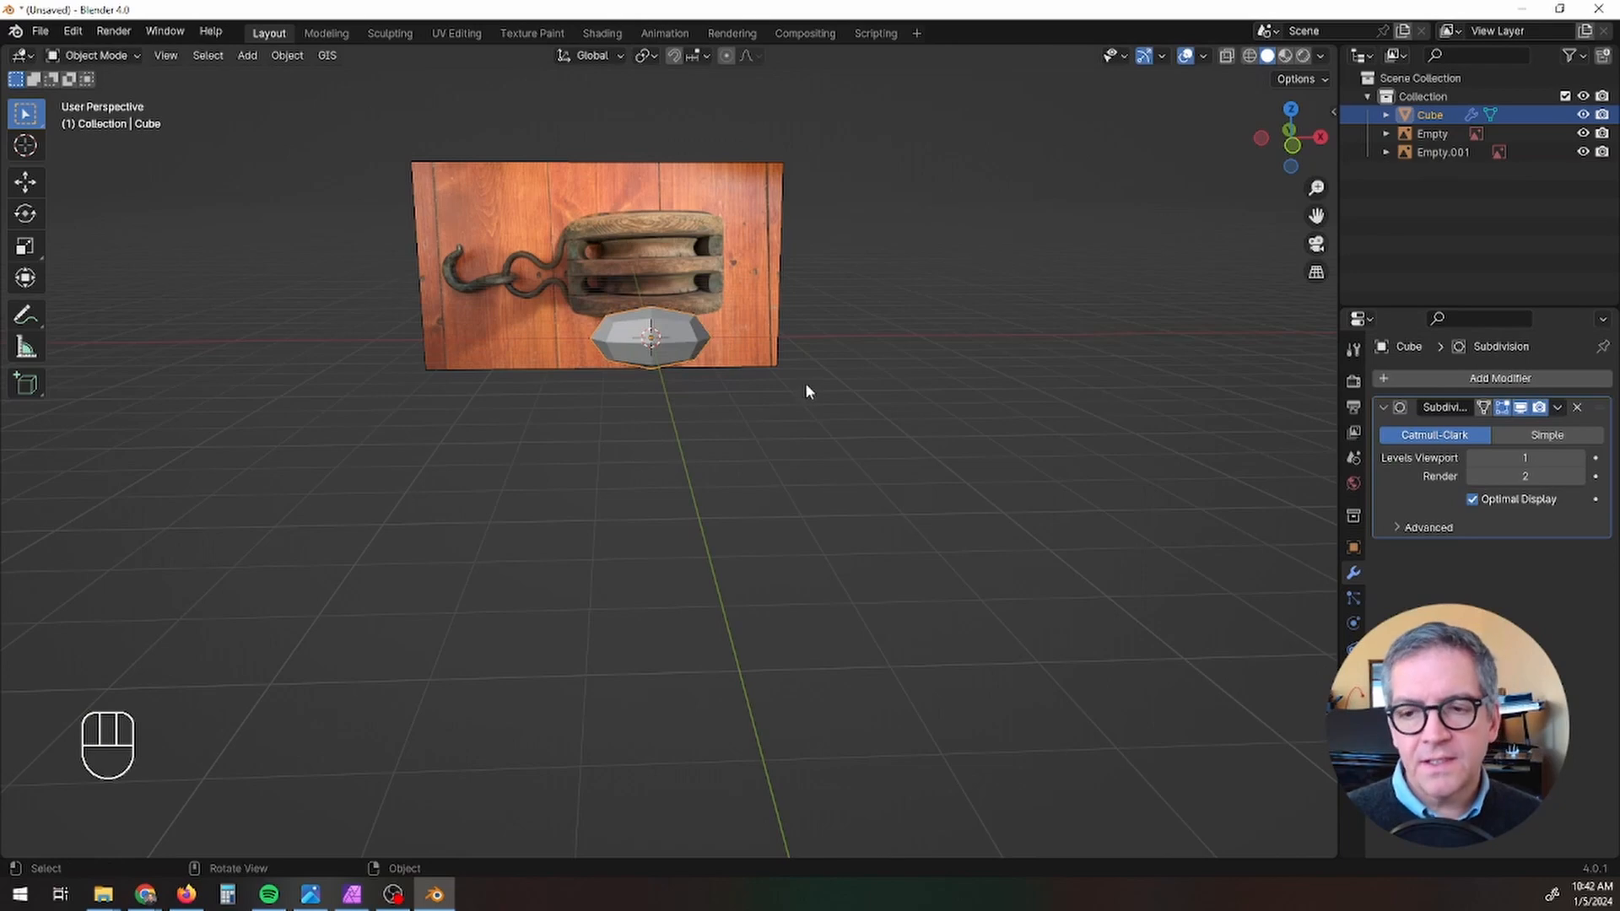
{"action": "middle_click_drag", "start_coordinate": [805, 382], "coordinate": [819, 511]}
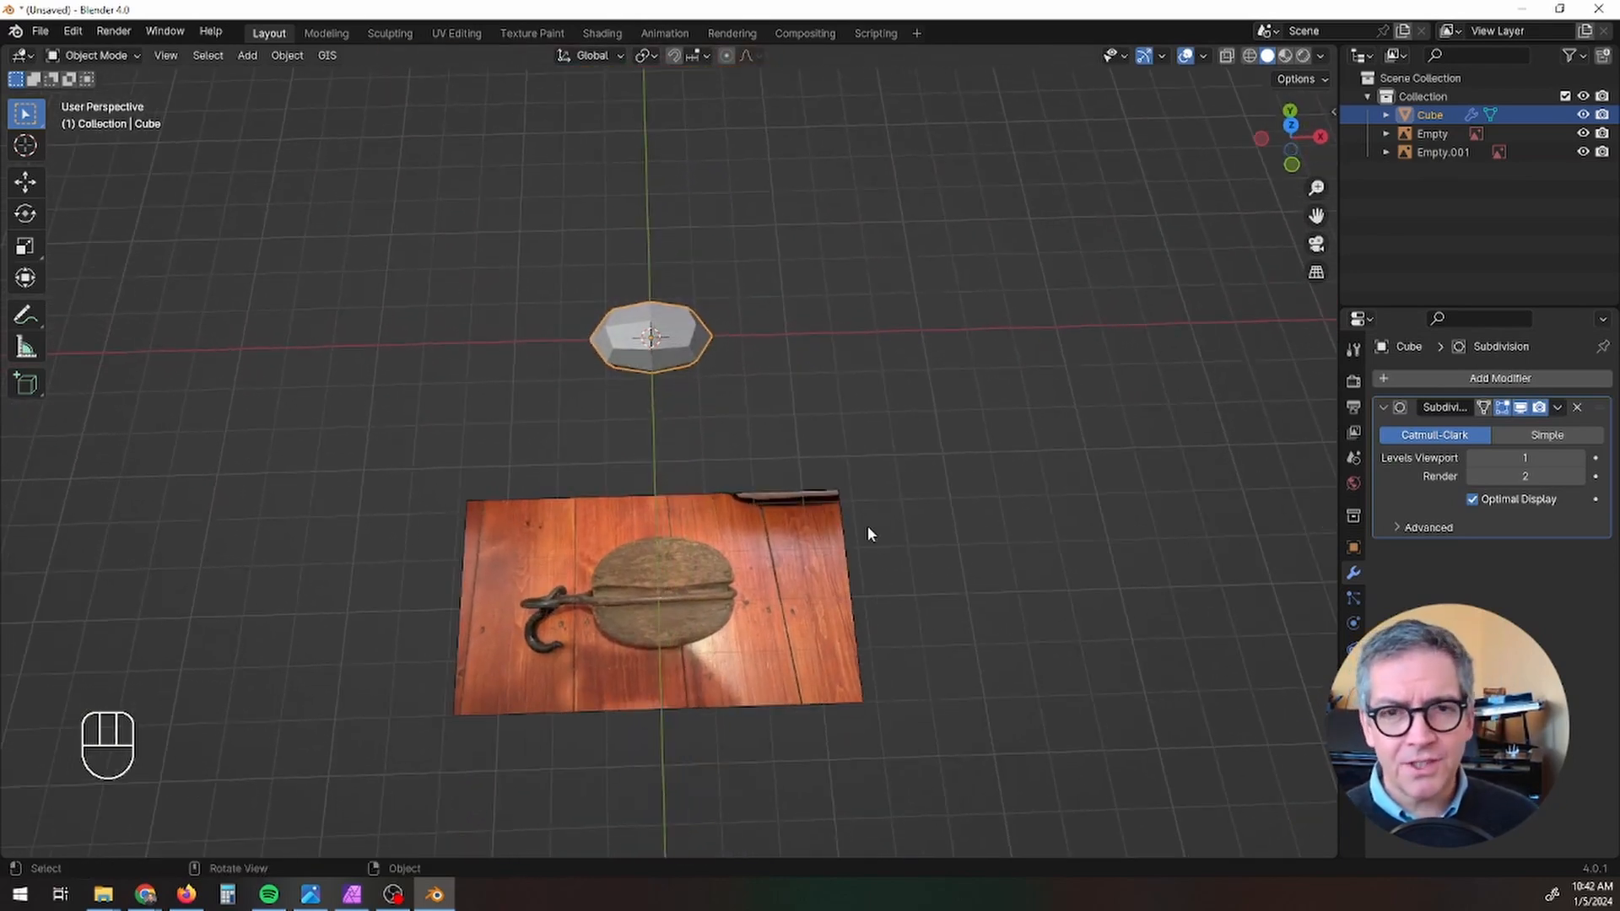
{"action": "left_click", "coordinate": [1580, 459]}
{"action": "left_click", "coordinate": [1580, 458]}
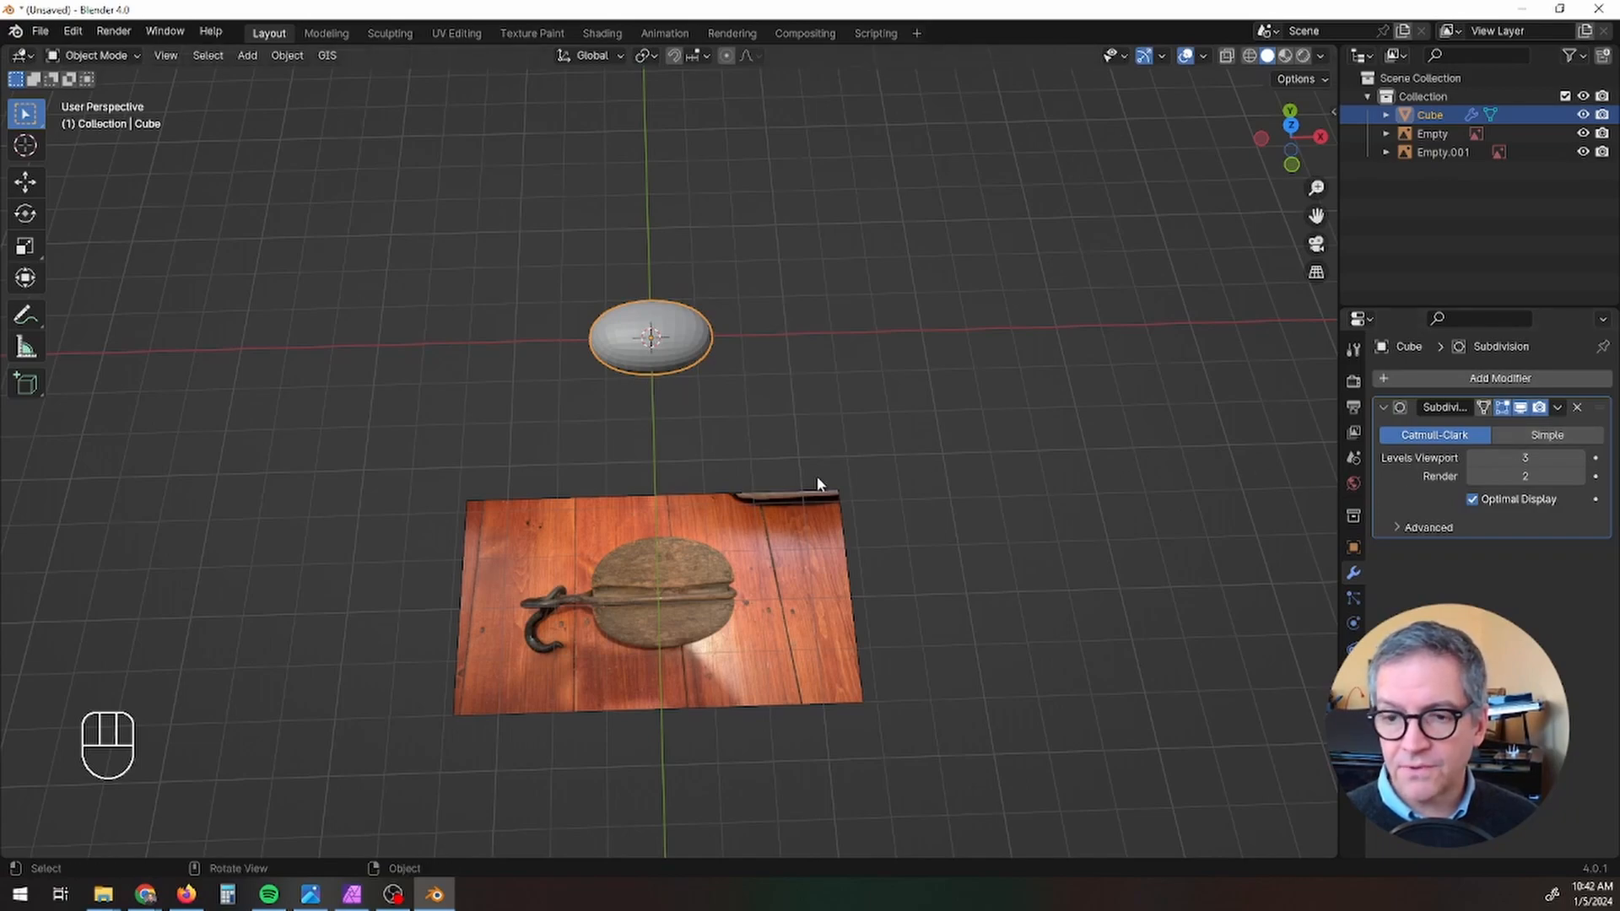
- In Edit Mode, add a centred horizontal loop cut around the cube's sides
{"action": "middle_click_drag", "start_coordinate": [814, 473], "coordinate": [713, 388]}
{"action": "scroll", "coordinate": [661, 344], "scroll_direction": "up", "scroll_amount": 4}
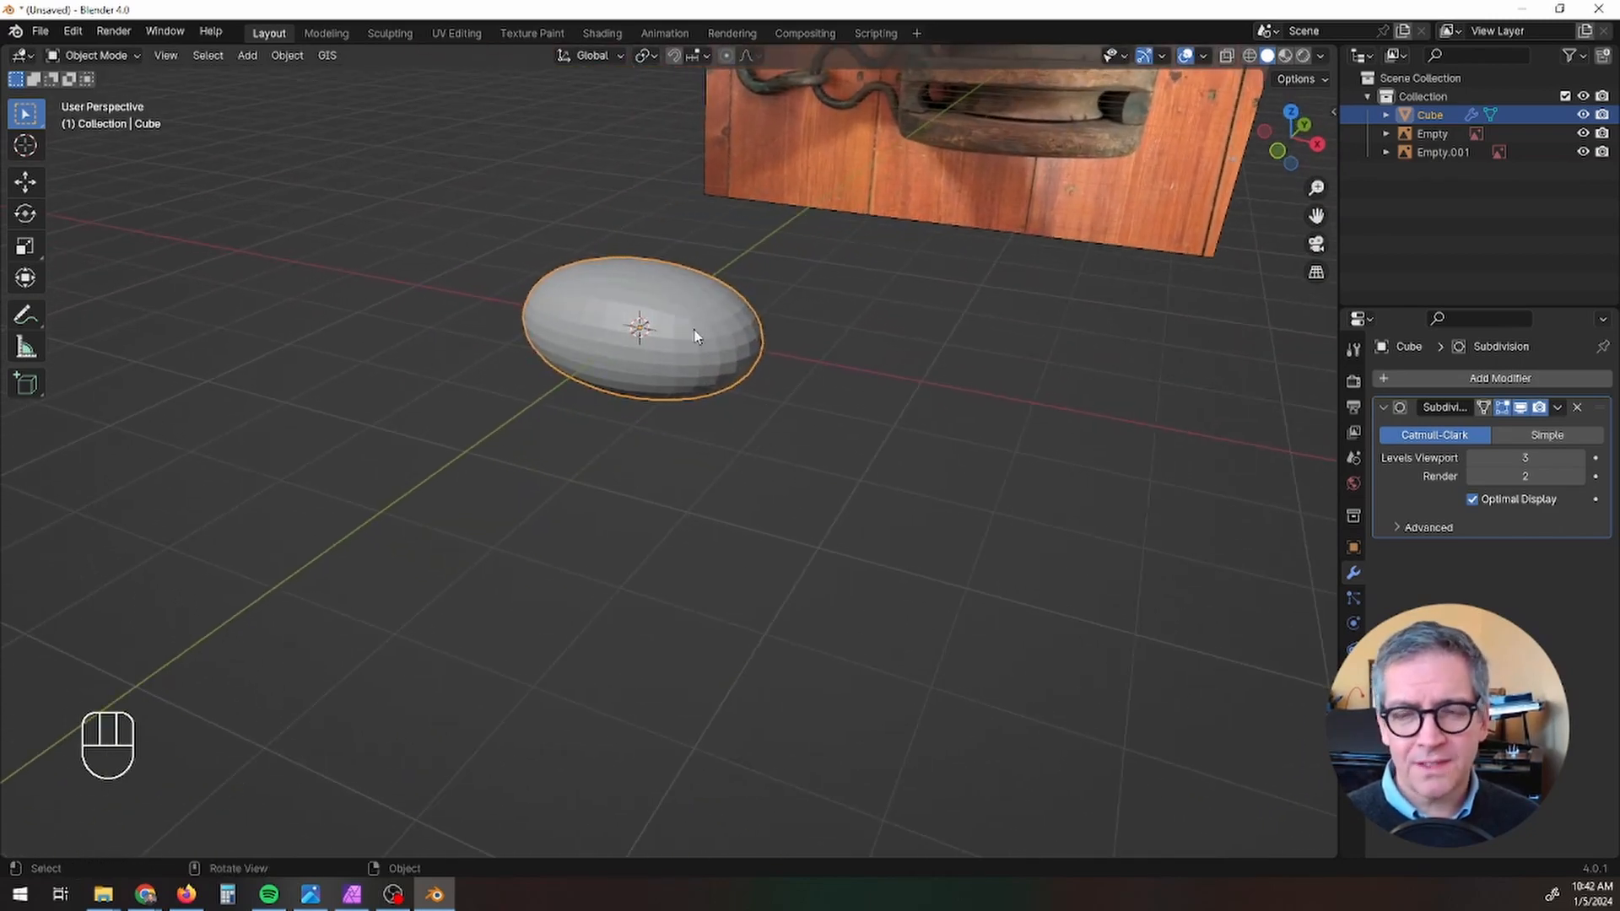
{"action": "key", "text": "Tab"}
{"action": "mouse_move", "coordinate": [853, 506]}
{"action": "middle_mouse_down"}
{"action": "mouse_move", "coordinate": [878, 528]}
{"action": "mouse_move", "coordinate": [880, 490]}
{"action": "middle_mouse_up"}
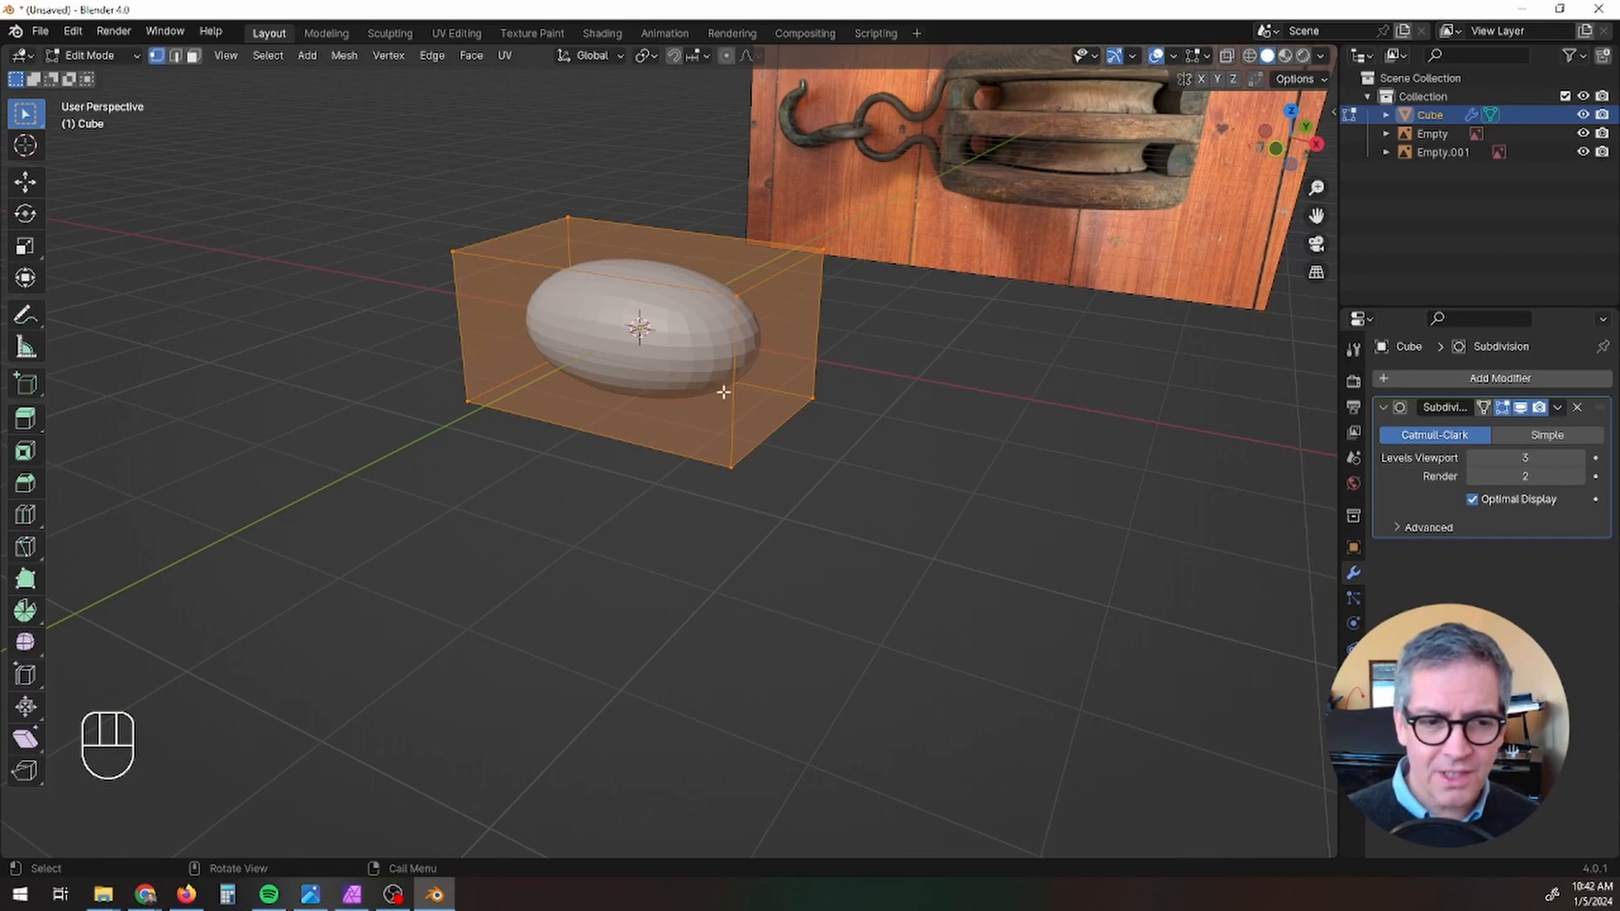
{"action": "key", "text": "ctrl"}
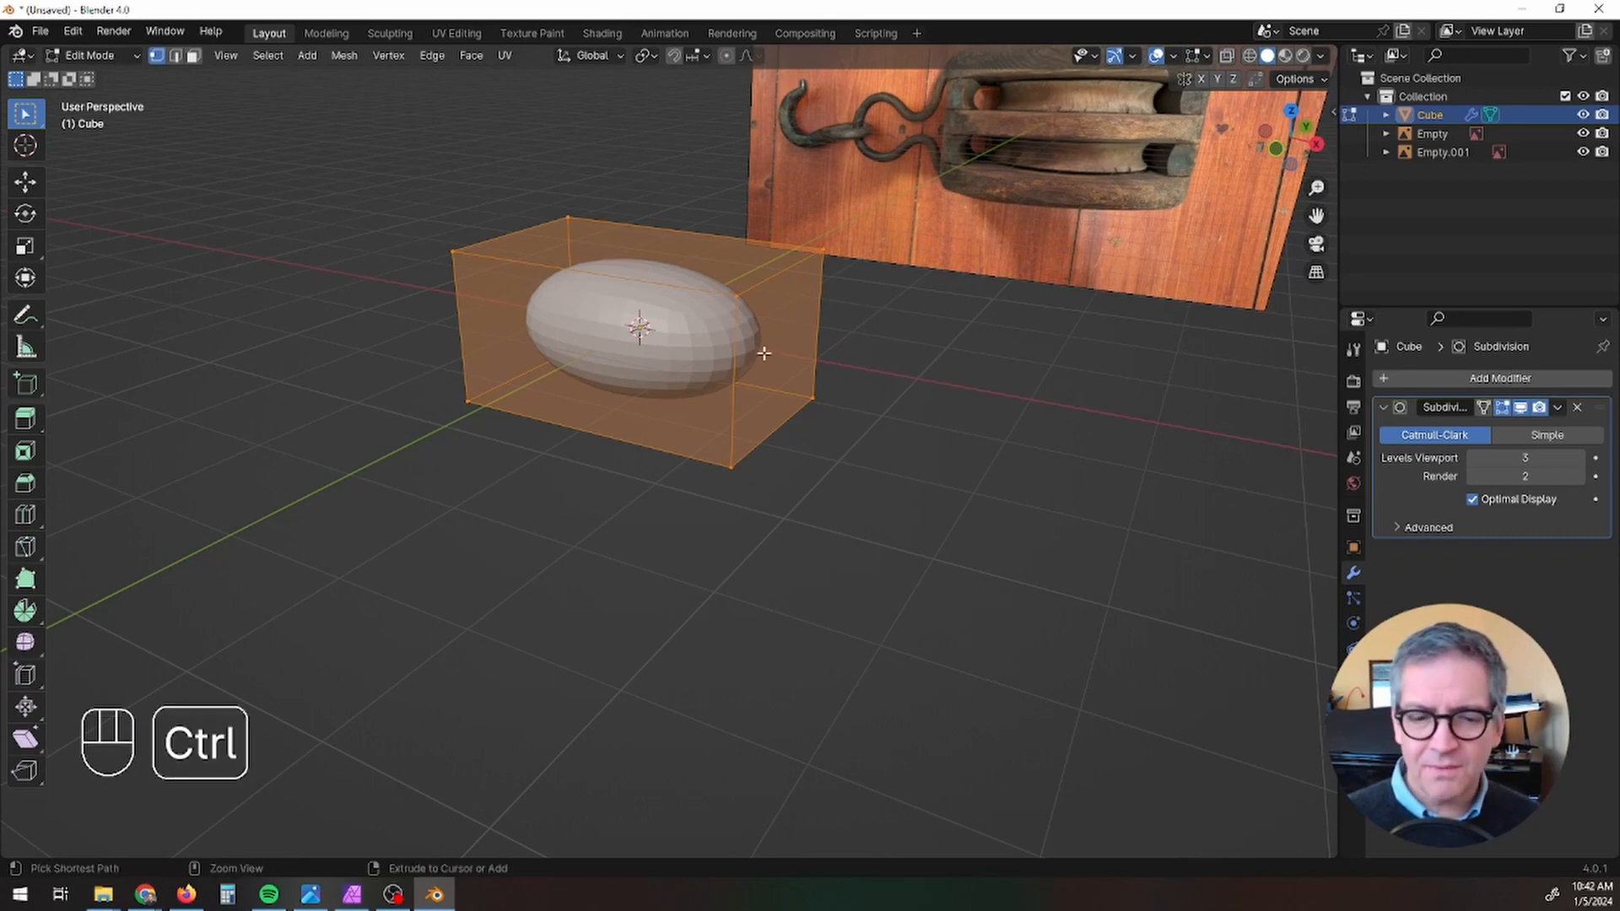
{"action": "key", "text": "ctrl+r"}
{"action": "left_click", "coordinate": [764, 353]}
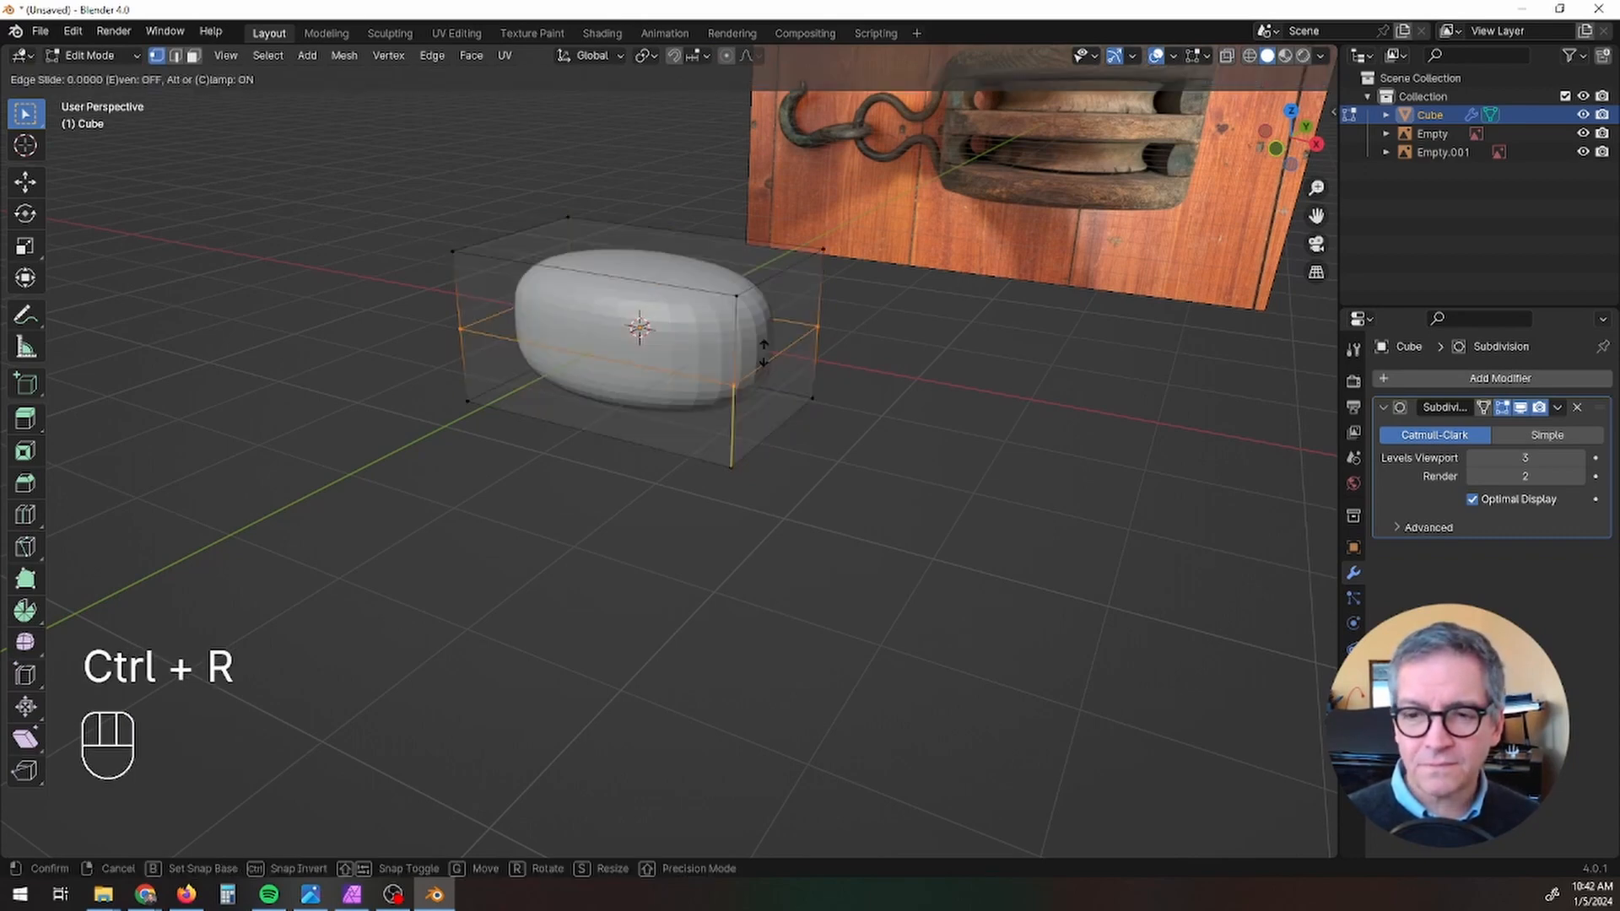
{"action": "left_click", "coordinate": [764, 353]}
- Bevel the middle edge loop into two parallel loops spread toward the cube's upper and lower edges
{"action": "middle_click_drag", "start_coordinate": [819, 443], "coordinate": [872, 447]}
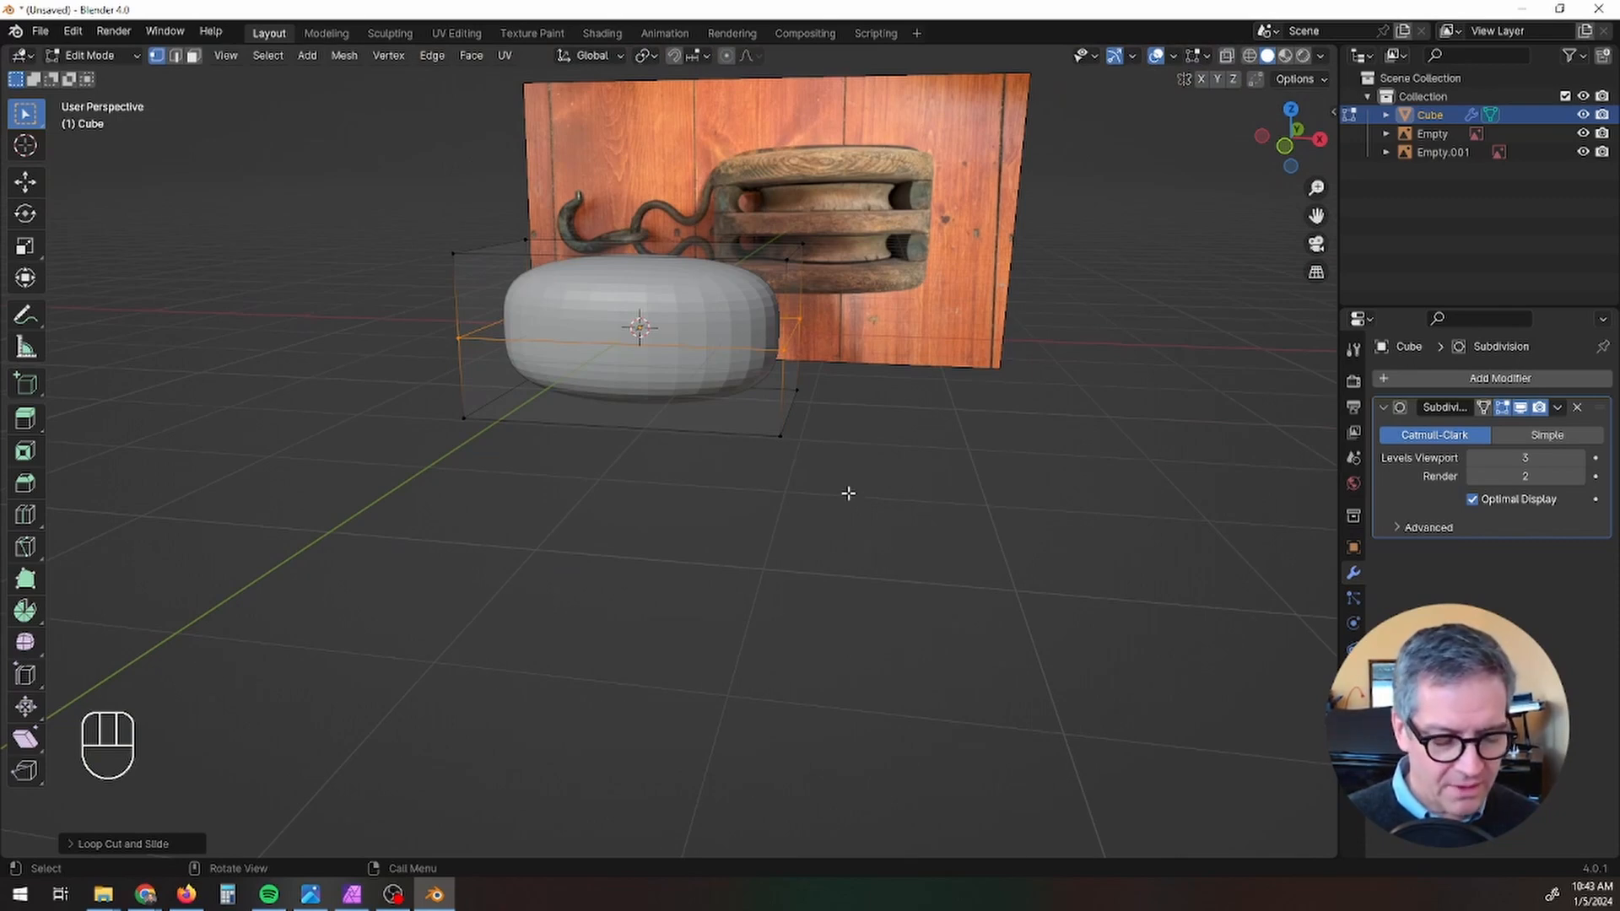
{"action": "key", "text": "ctrl"}
{"action": "key", "text": "ctrl+b"}
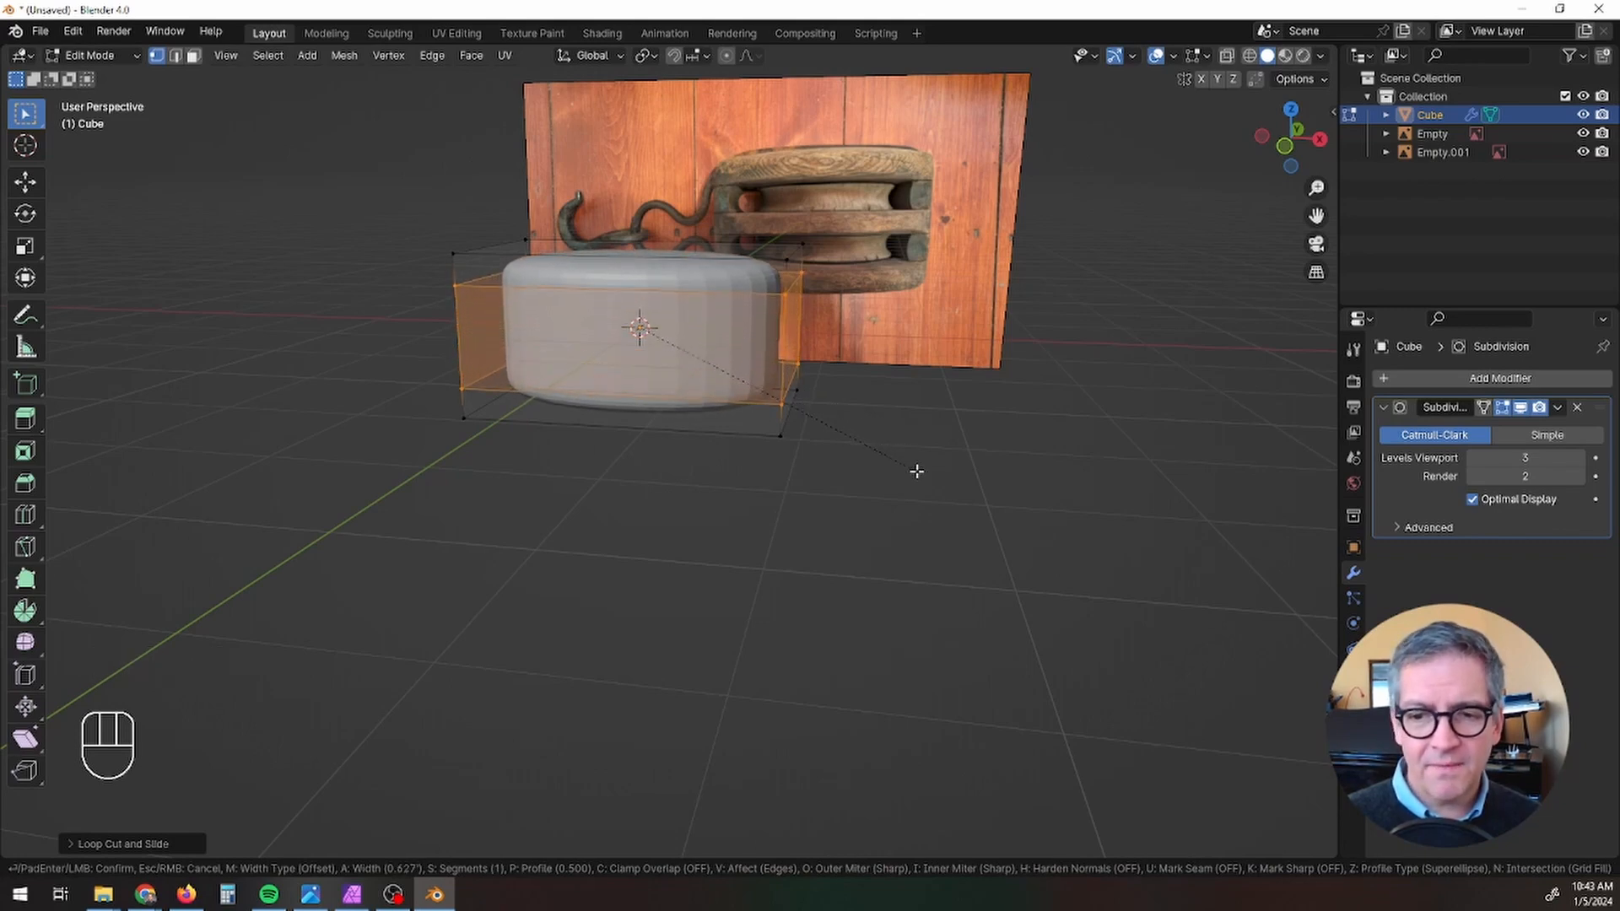
{"action": "left_click", "coordinate": [919, 473]}
- Scale the two bevelled loops along Z to adjust the rim rounding and return to Object Mode
{"action": "middle_click_drag", "start_coordinate": [914, 471], "coordinate": [878, 479]}
{"action": "key", "text": "s"}
{"action": "key", "text": "z"}
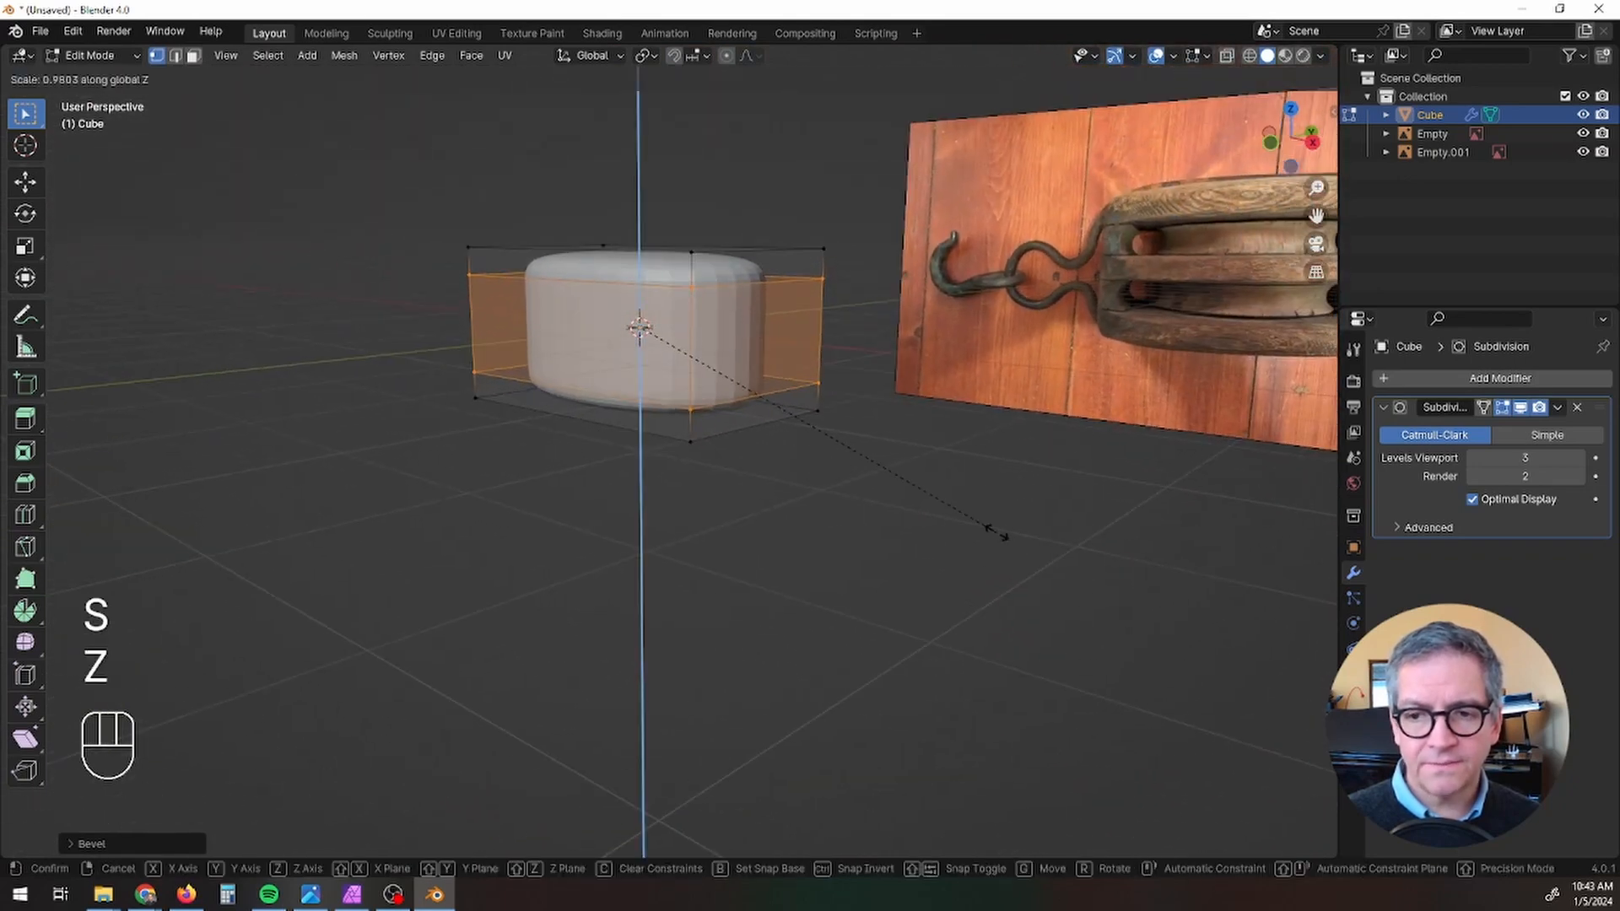
{"action": "left_click", "coordinate": [938, 498]}
{"action": "middle_click_drag", "start_coordinate": [846, 528], "coordinate": [627, 323]}
{"action": "key", "text": "Tab"}
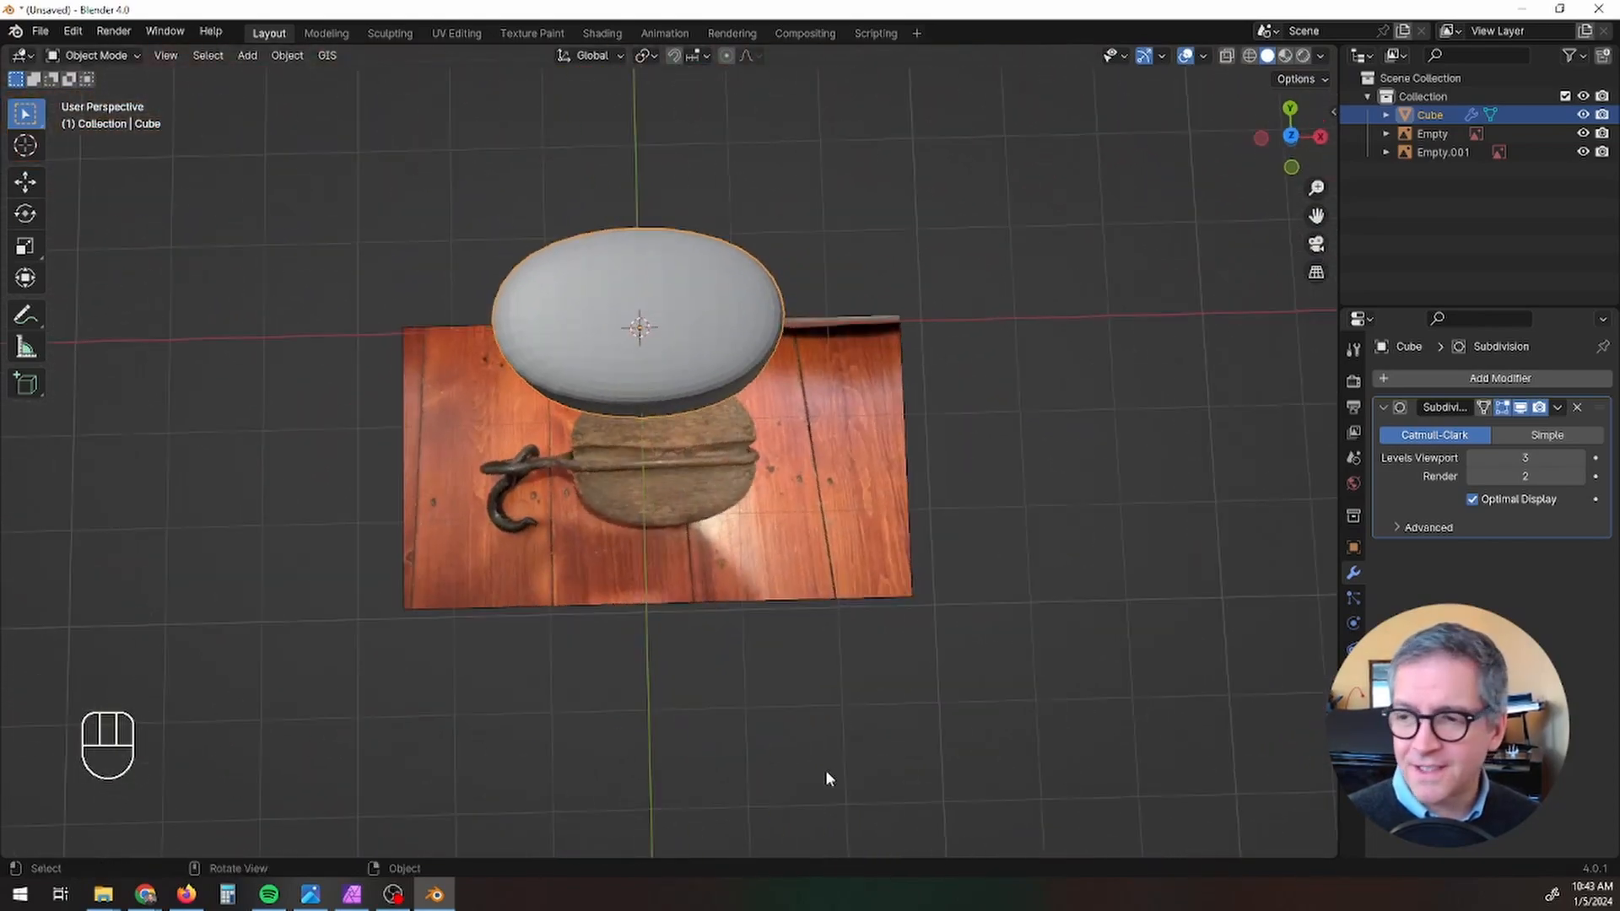
- Apply the Subdivision modifier to the cube
{"action": "mouse_move", "coordinate": [952, 436]}
{"action": "middle_mouse_down"}
{"action": "mouse_move", "coordinate": [914, 377]}
{"action": "mouse_move", "coordinate": [928, 427]}
{"action": "middle_mouse_up"}
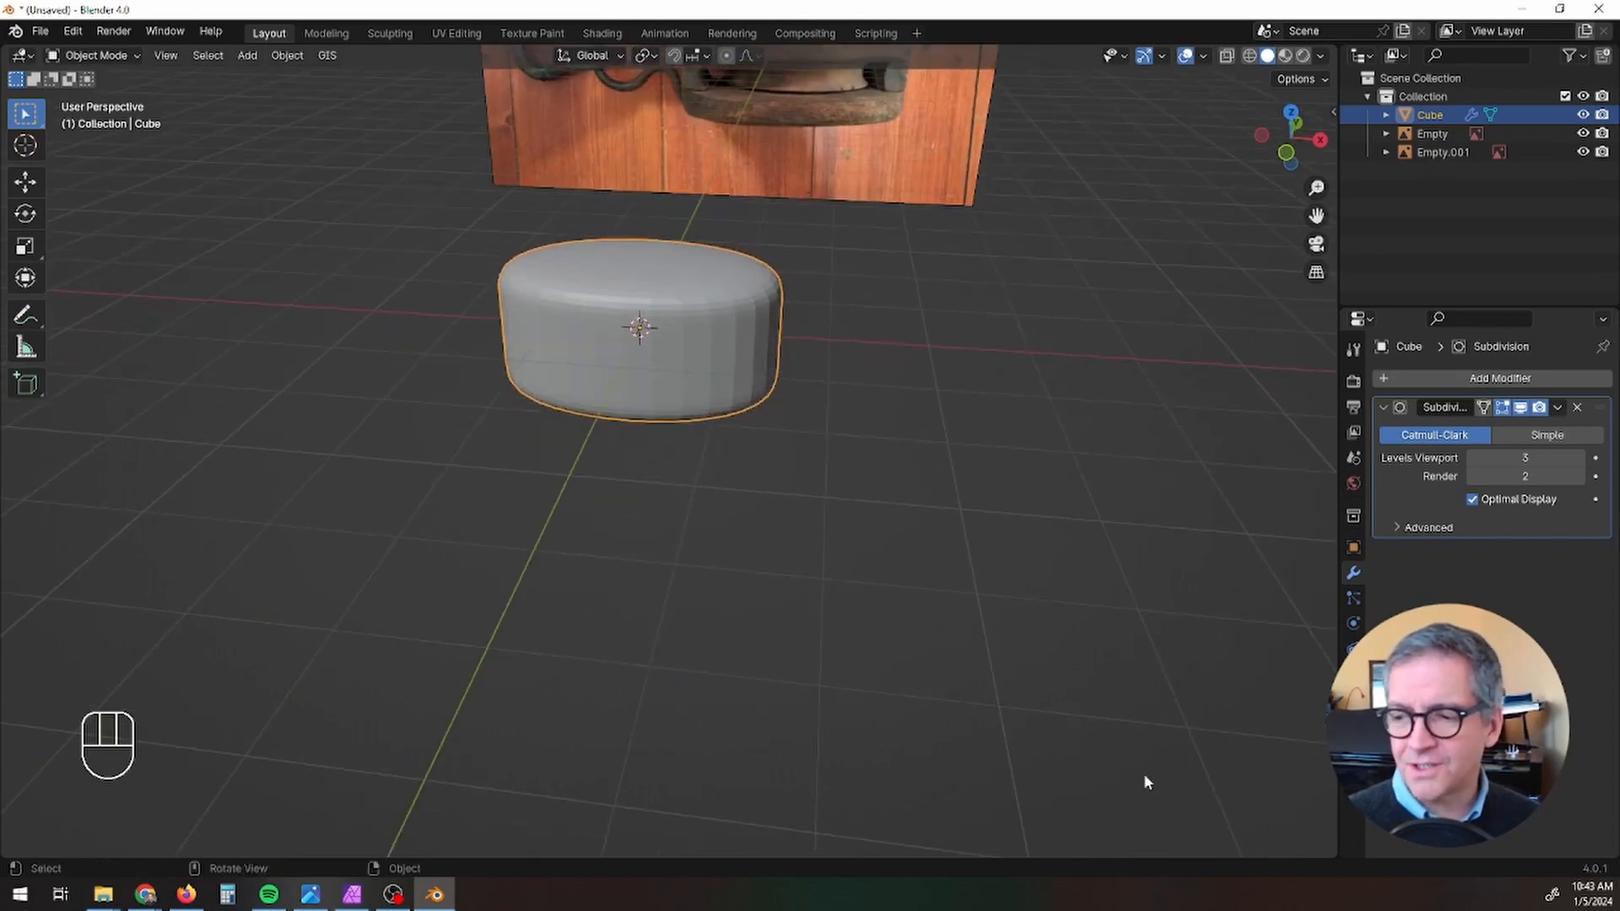
{"action": "left_click", "coordinate": [1557, 410]}
{"action": "left_click", "coordinate": [1531, 428]}
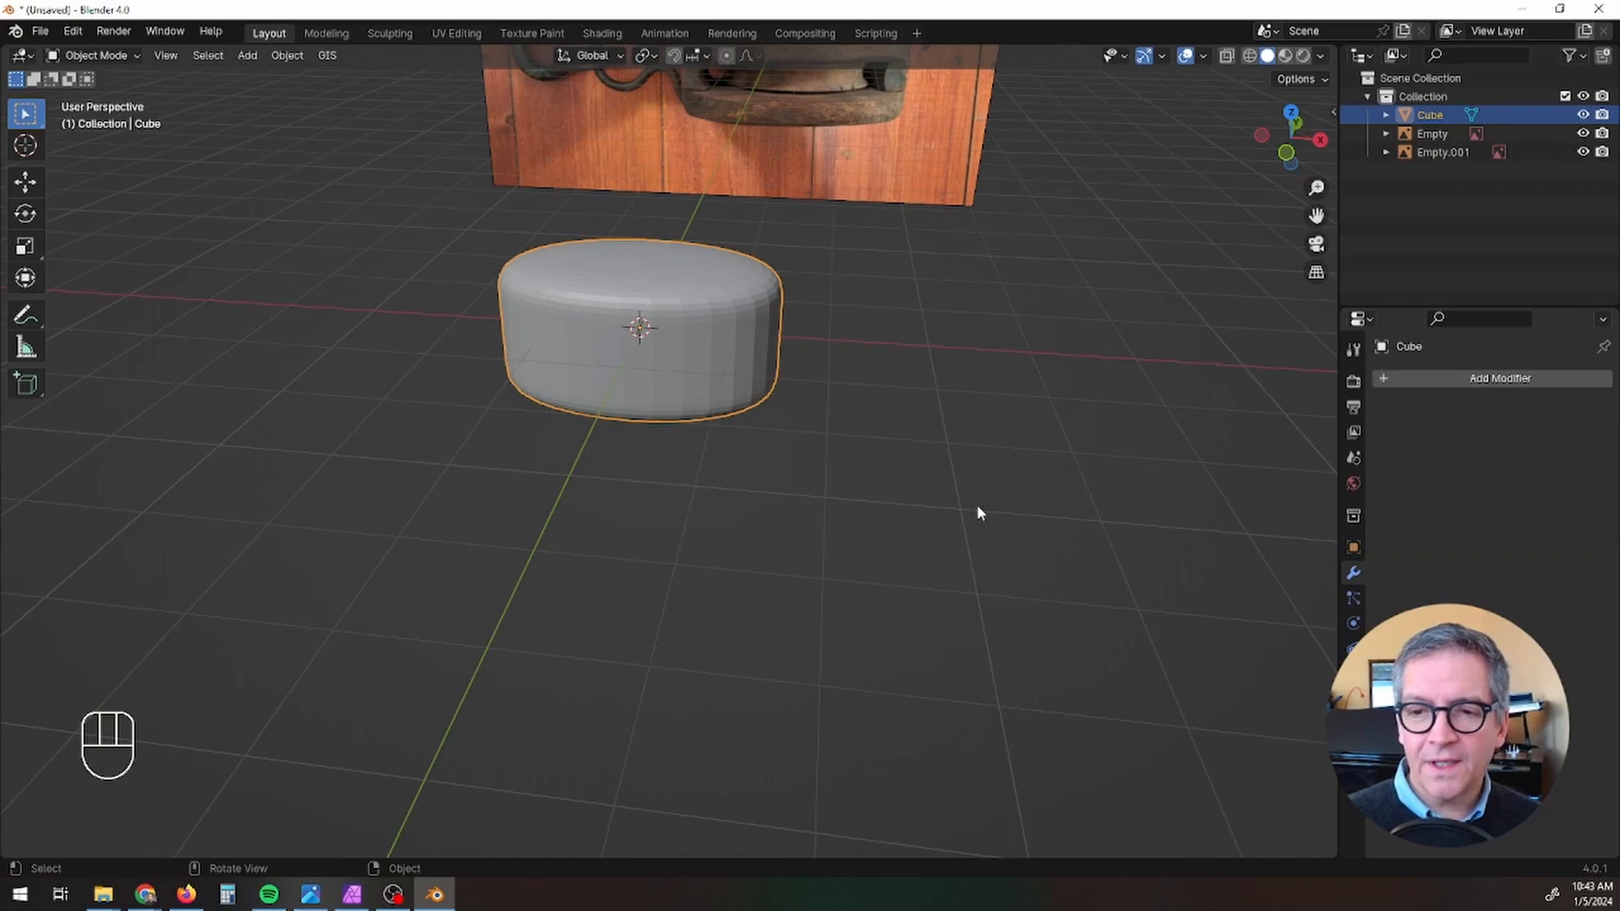
- Examine the rounded block's subdivided mesh from several sides in Edit Mode, deselect its geometry, and return to Object Mode
{"action": "key", "text": "Tab"}
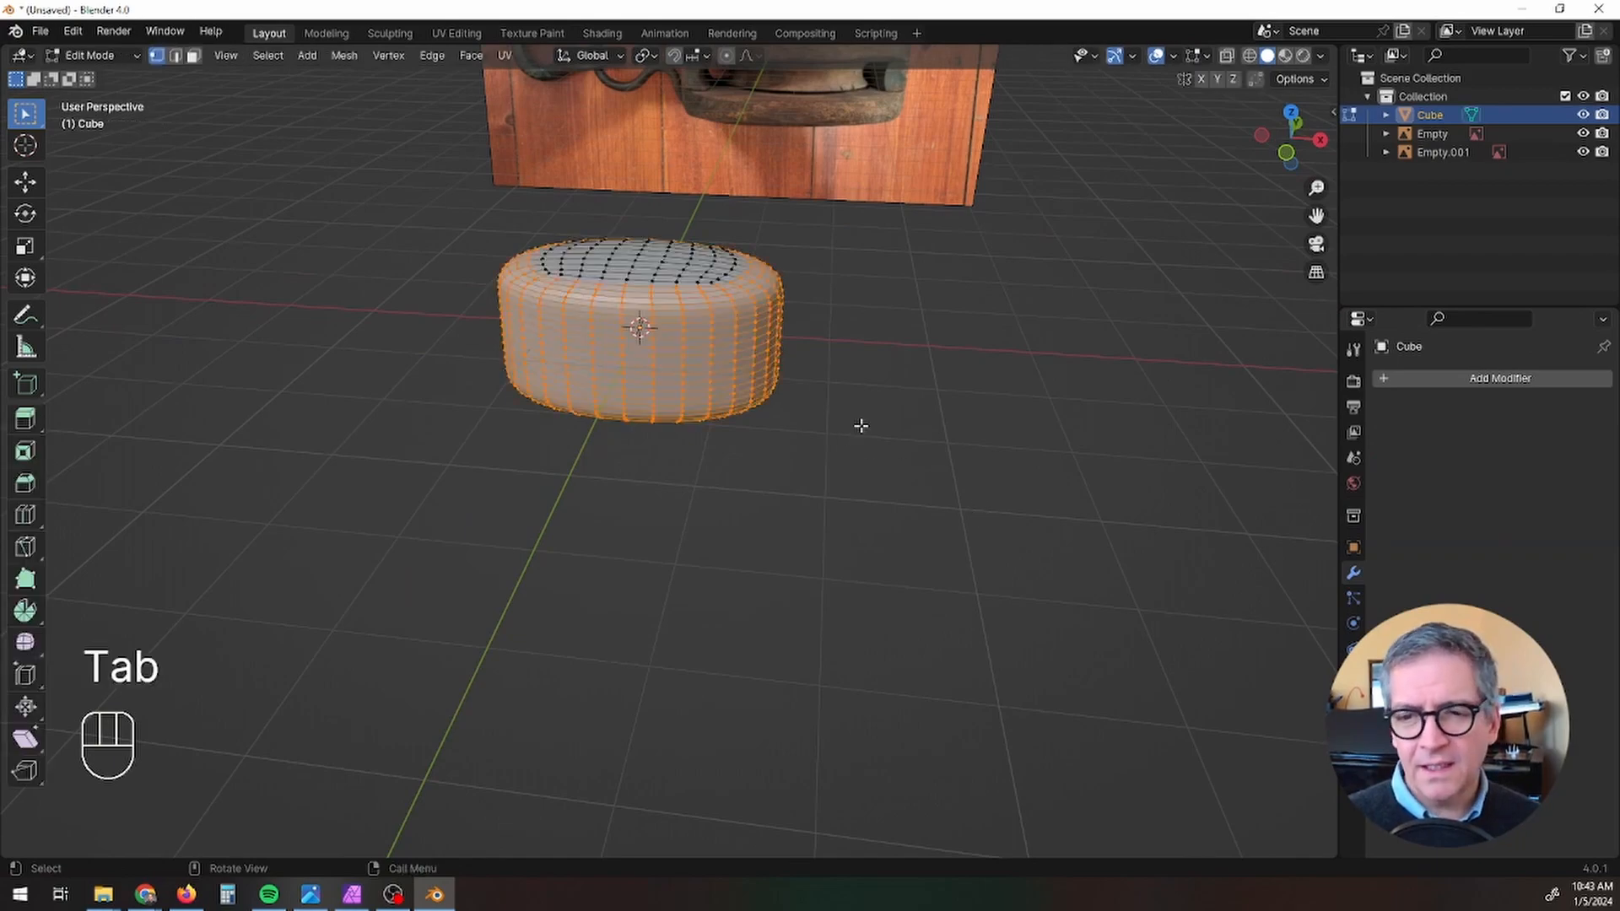
{"action": "middle_click_drag", "start_coordinate": [861, 427], "coordinate": [464, 434]}
{"action": "left_click", "coordinate": [857, 478]}
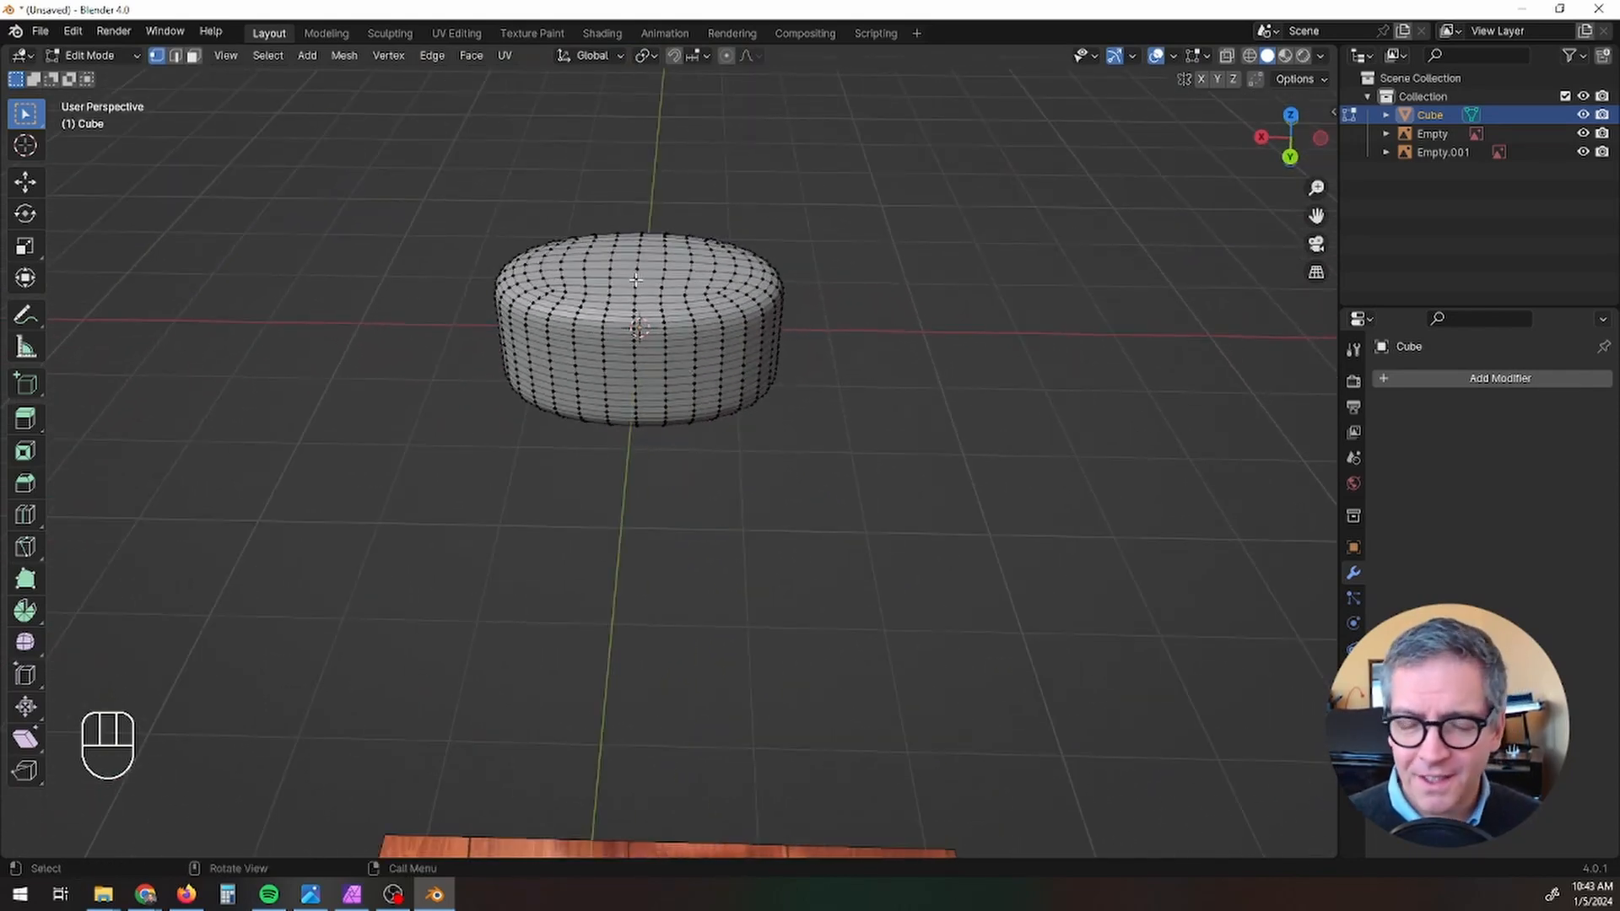
{"action": "middle_click_drag", "start_coordinate": [570, 462], "coordinate": [1016, 385]}
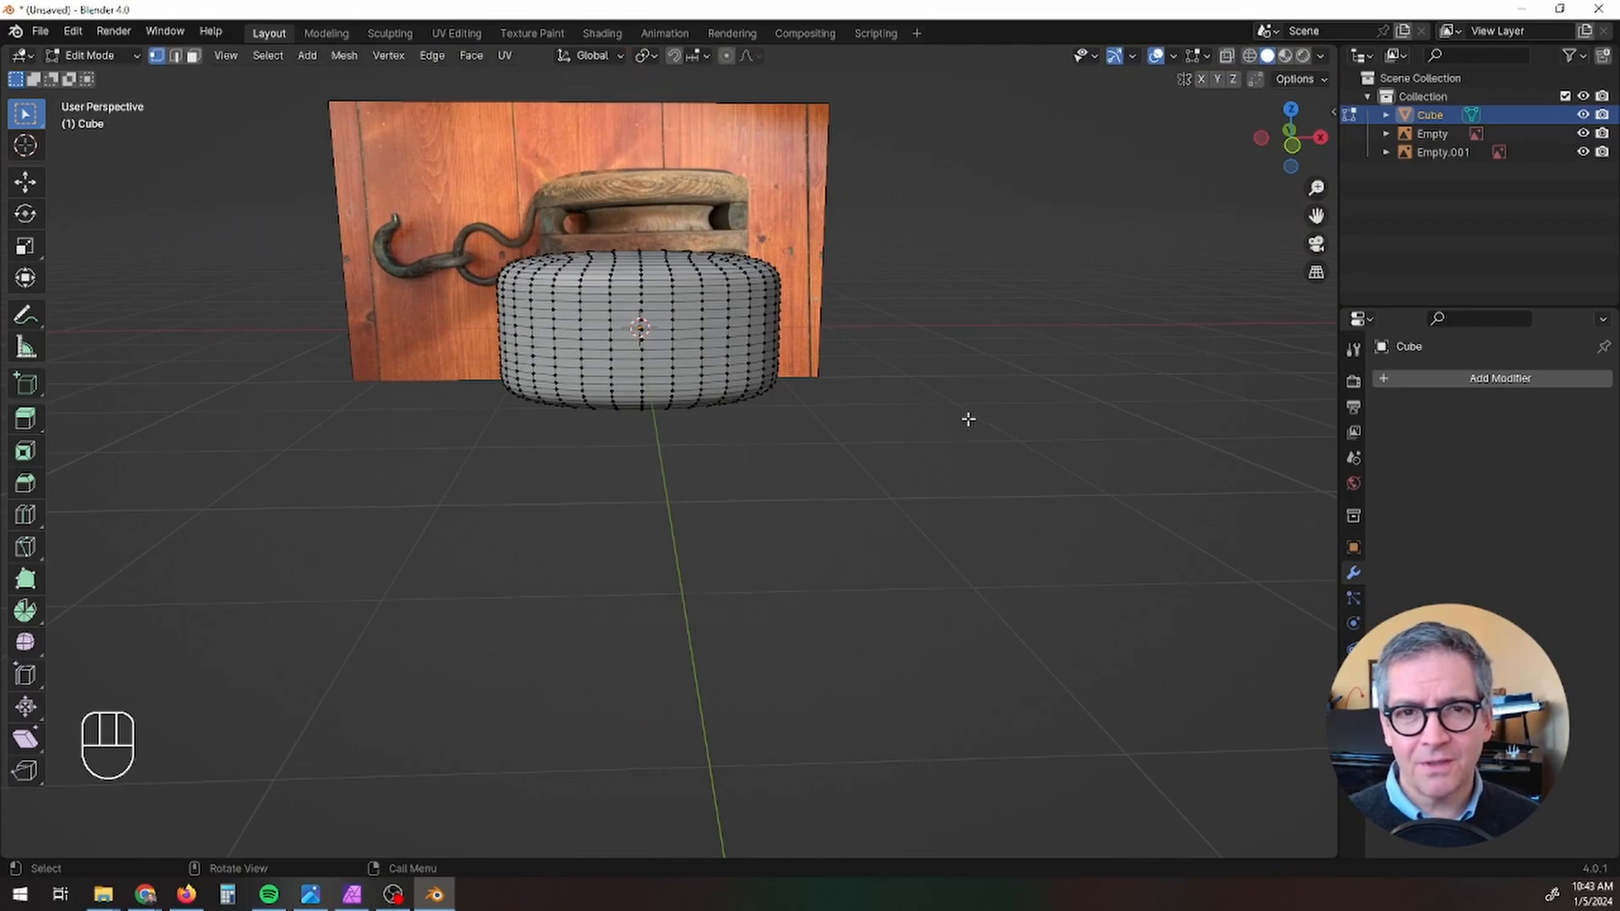
{"action": "middle_click_drag", "start_coordinate": [915, 425], "coordinate": [901, 456]}
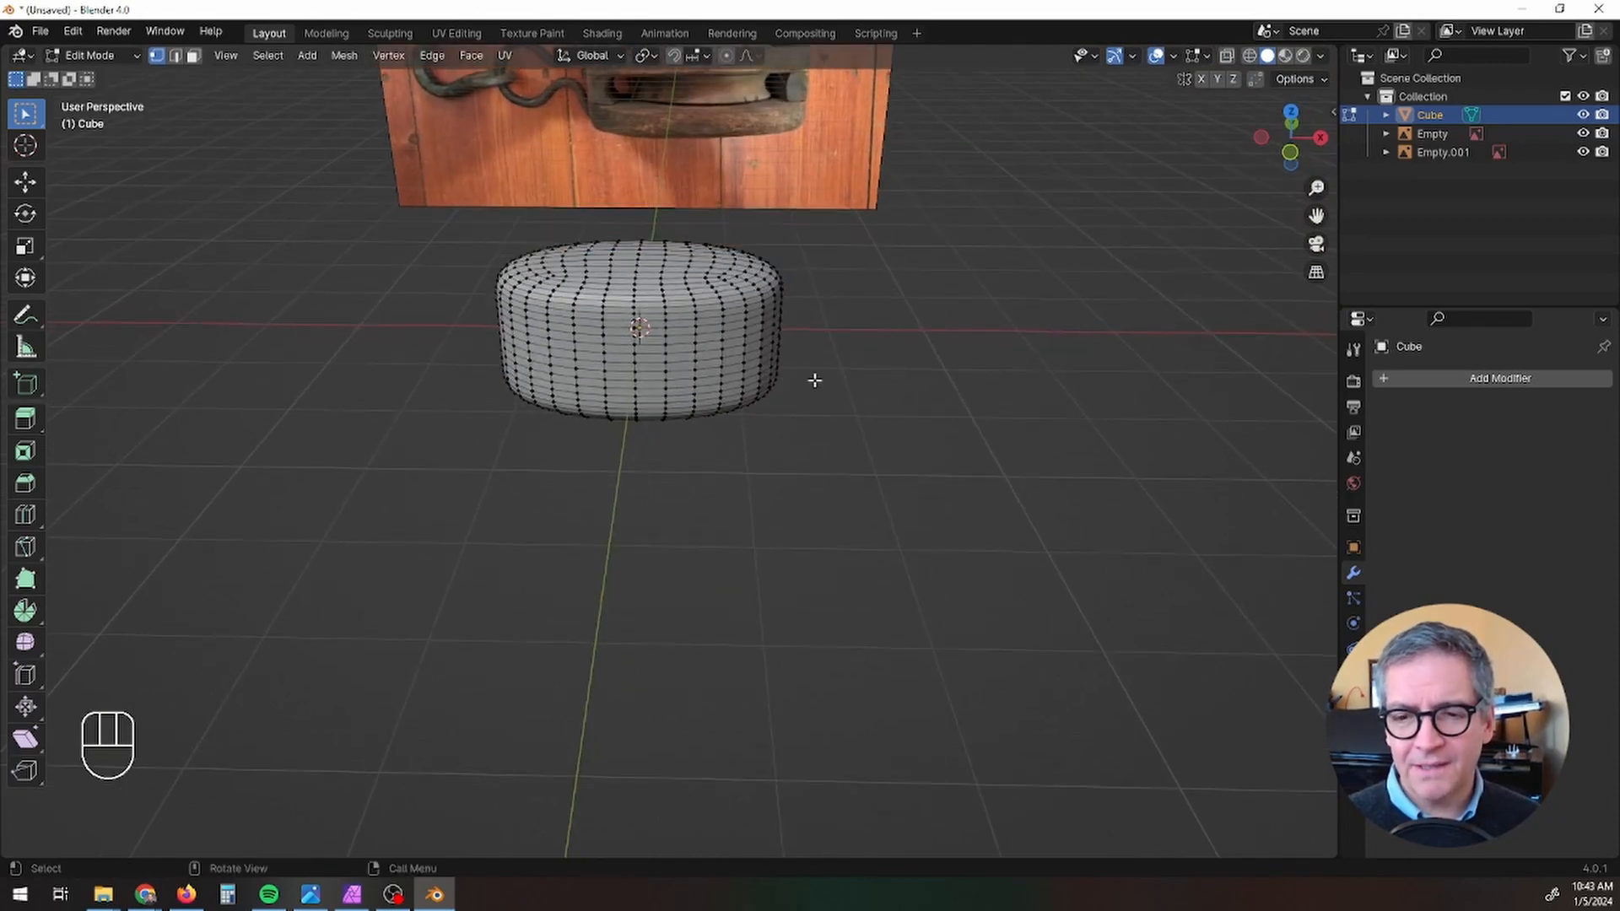
{"action": "middle_click_drag", "start_coordinate": [723, 359], "coordinate": [749, 390]}
{"action": "key", "text": "Tab"}
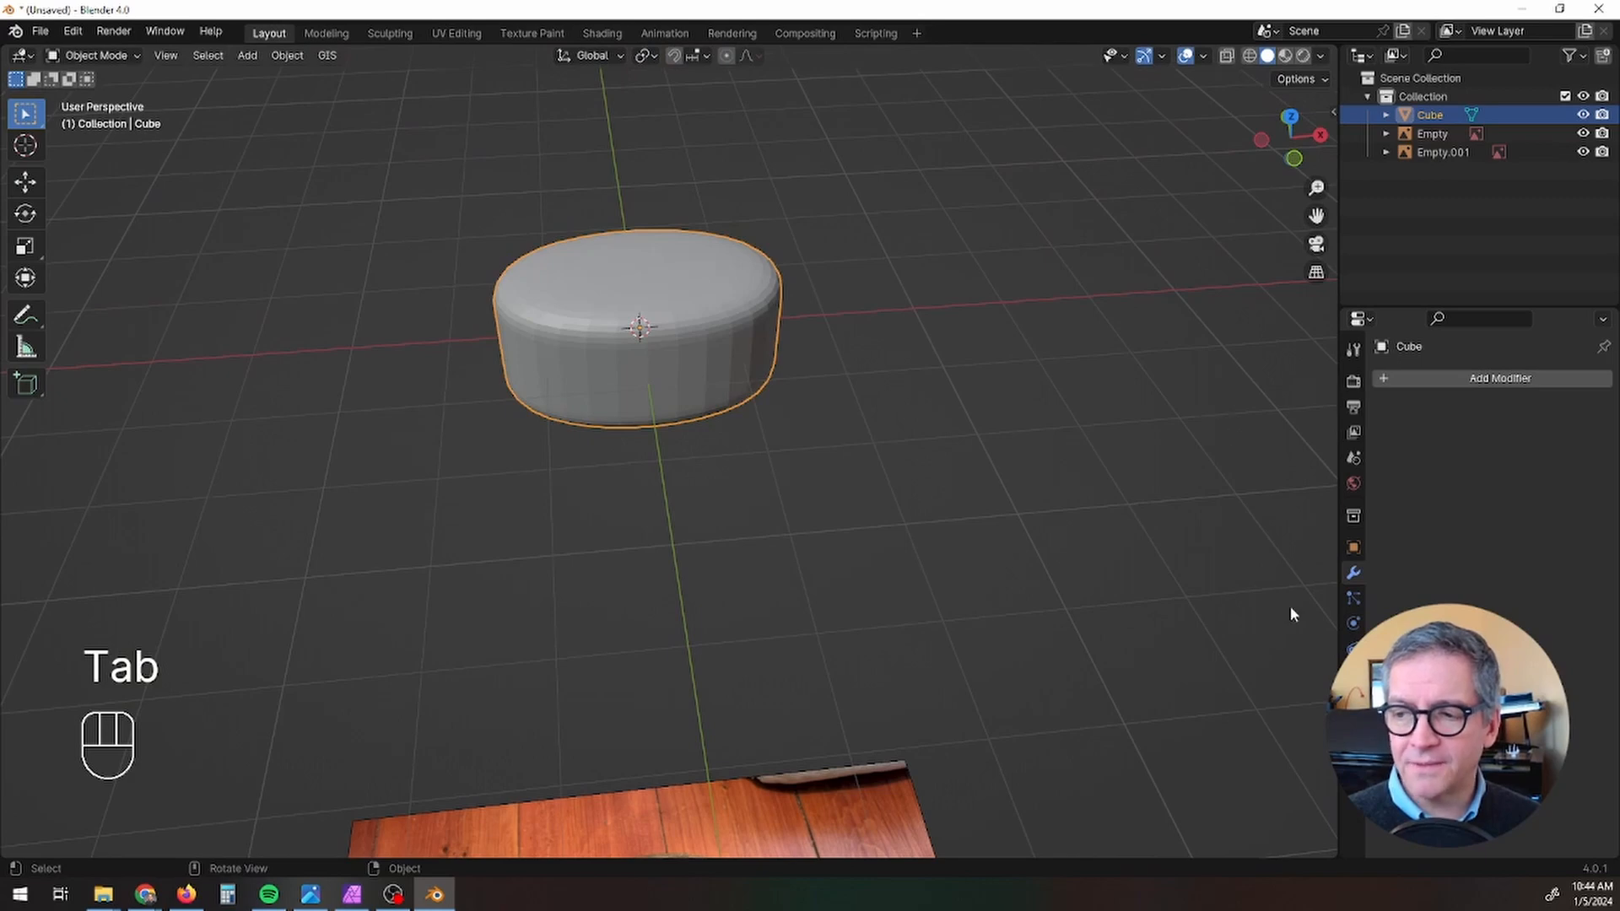
- Set the scene's length unit to Inches, keeping the Imperial unit system
{"action": "left_click", "coordinate": [1355, 458]}
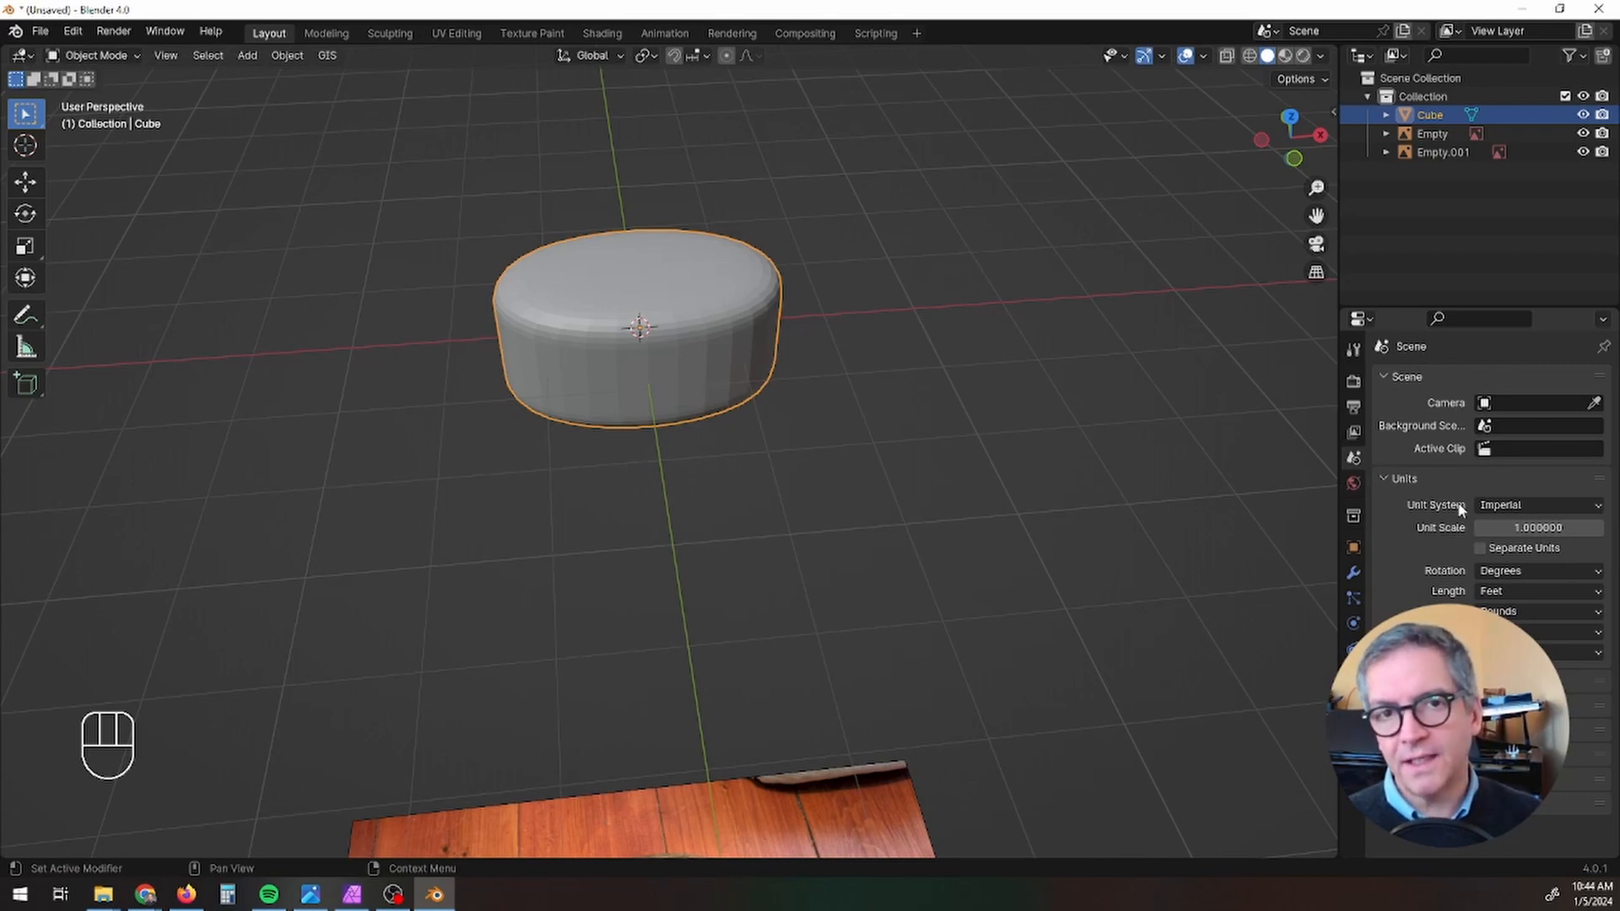
{"action": "left_click", "coordinate": [1563, 507]}
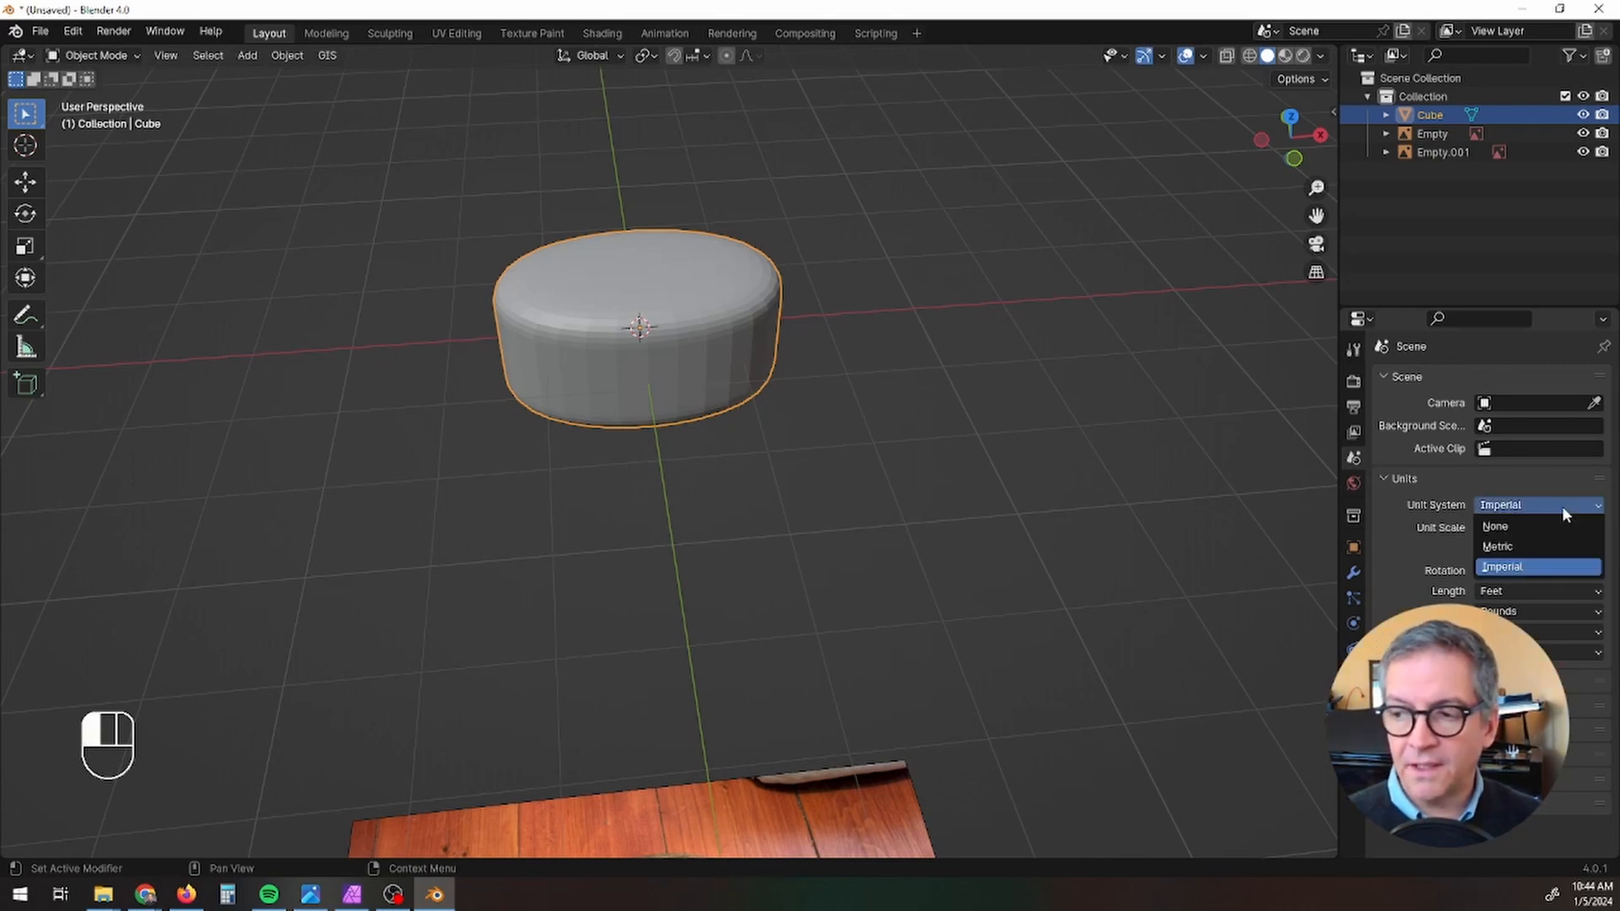
{"action": "left_click", "coordinate": [1519, 542]}
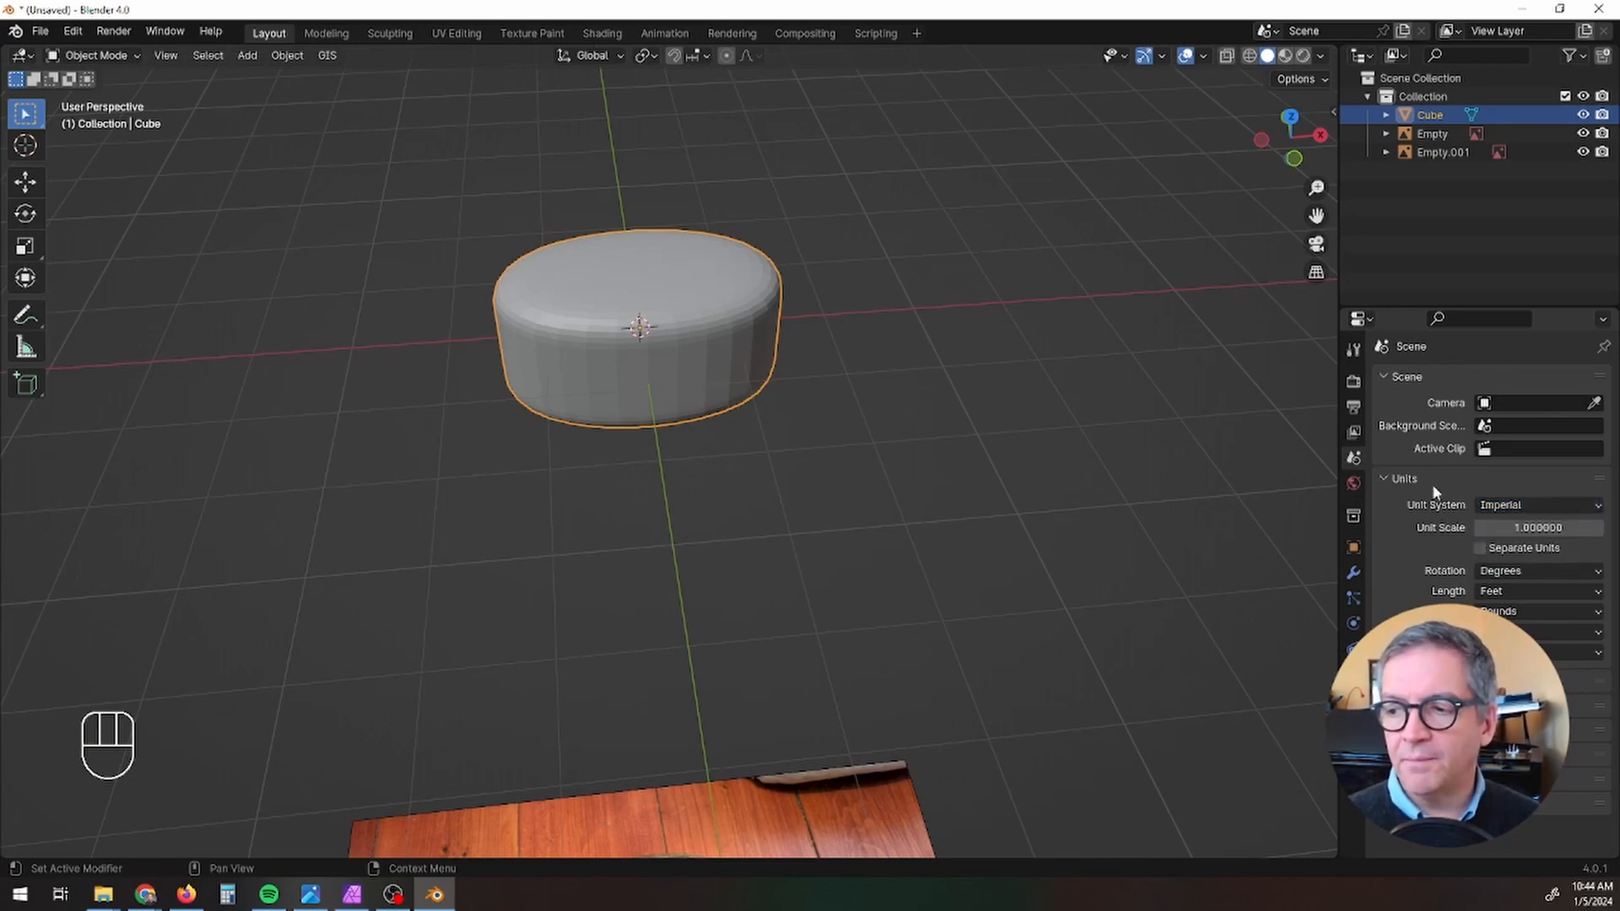
{"action": "left_click", "coordinate": [1433, 482]}
{"action": "left_click", "coordinate": [1384, 479]}
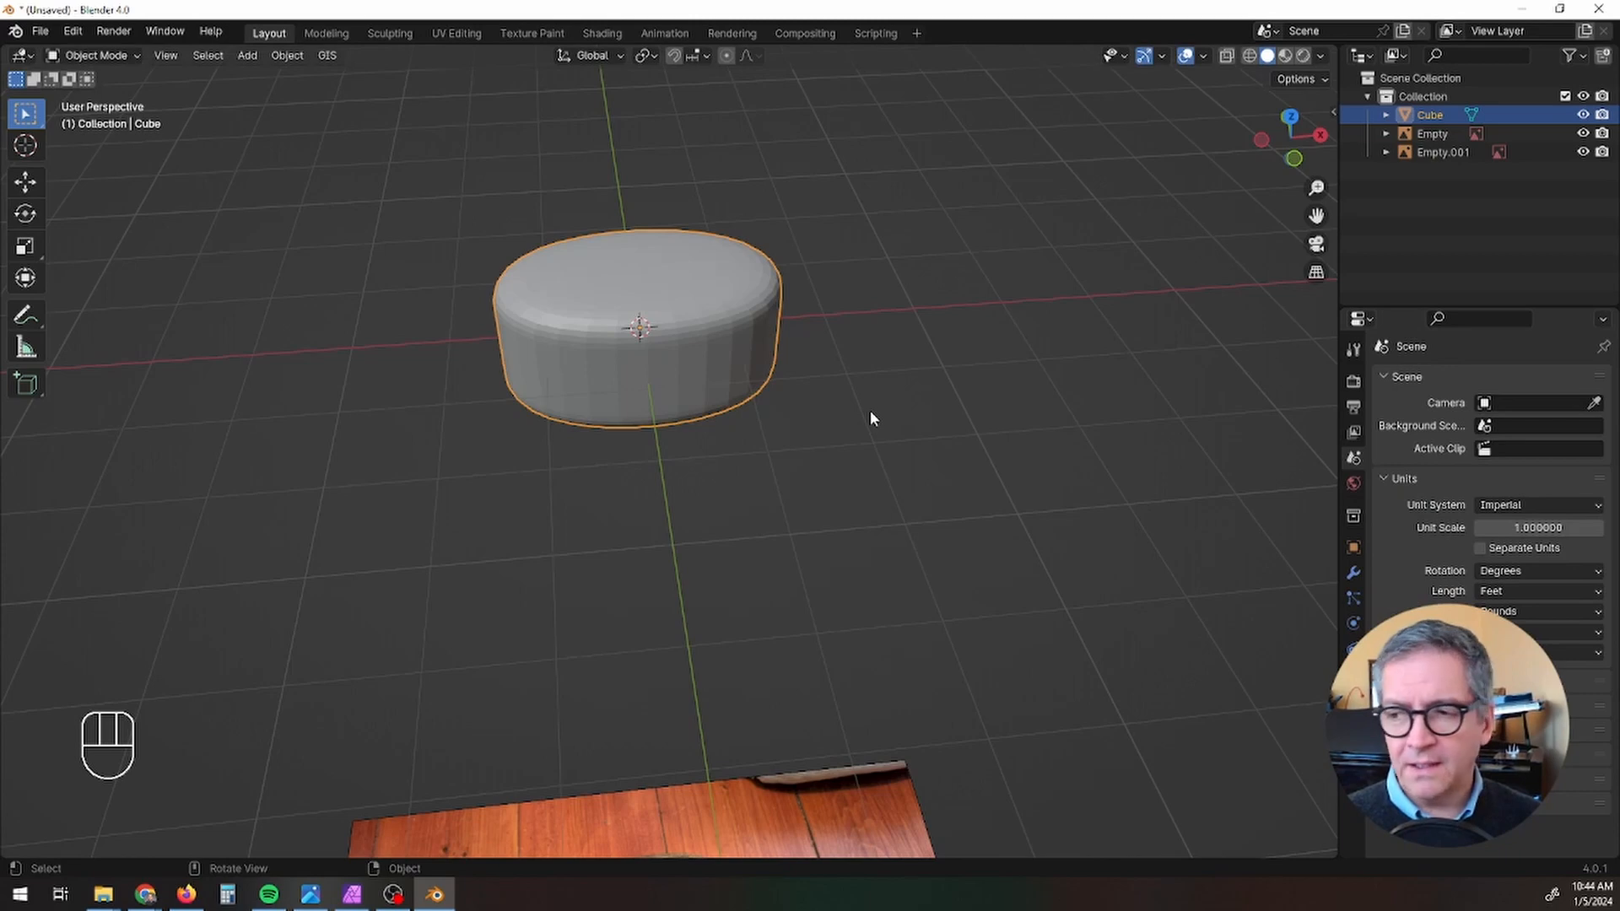
{"action": "left_click", "coordinate": [1530, 593]}
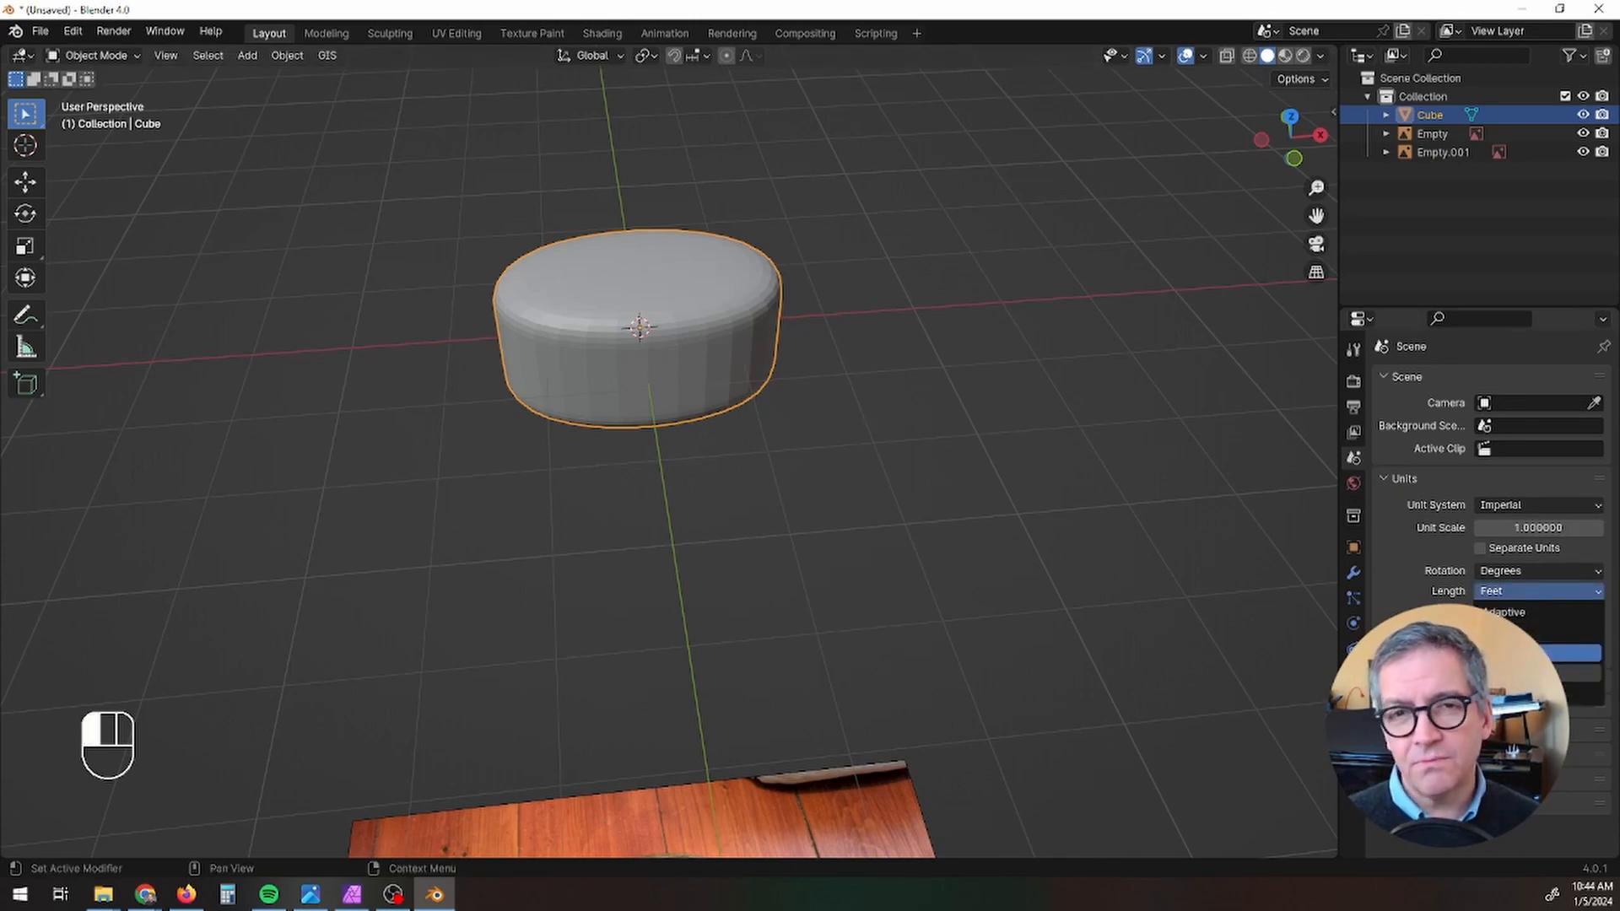
{"action": "left_click", "coordinate": [1540, 652]}
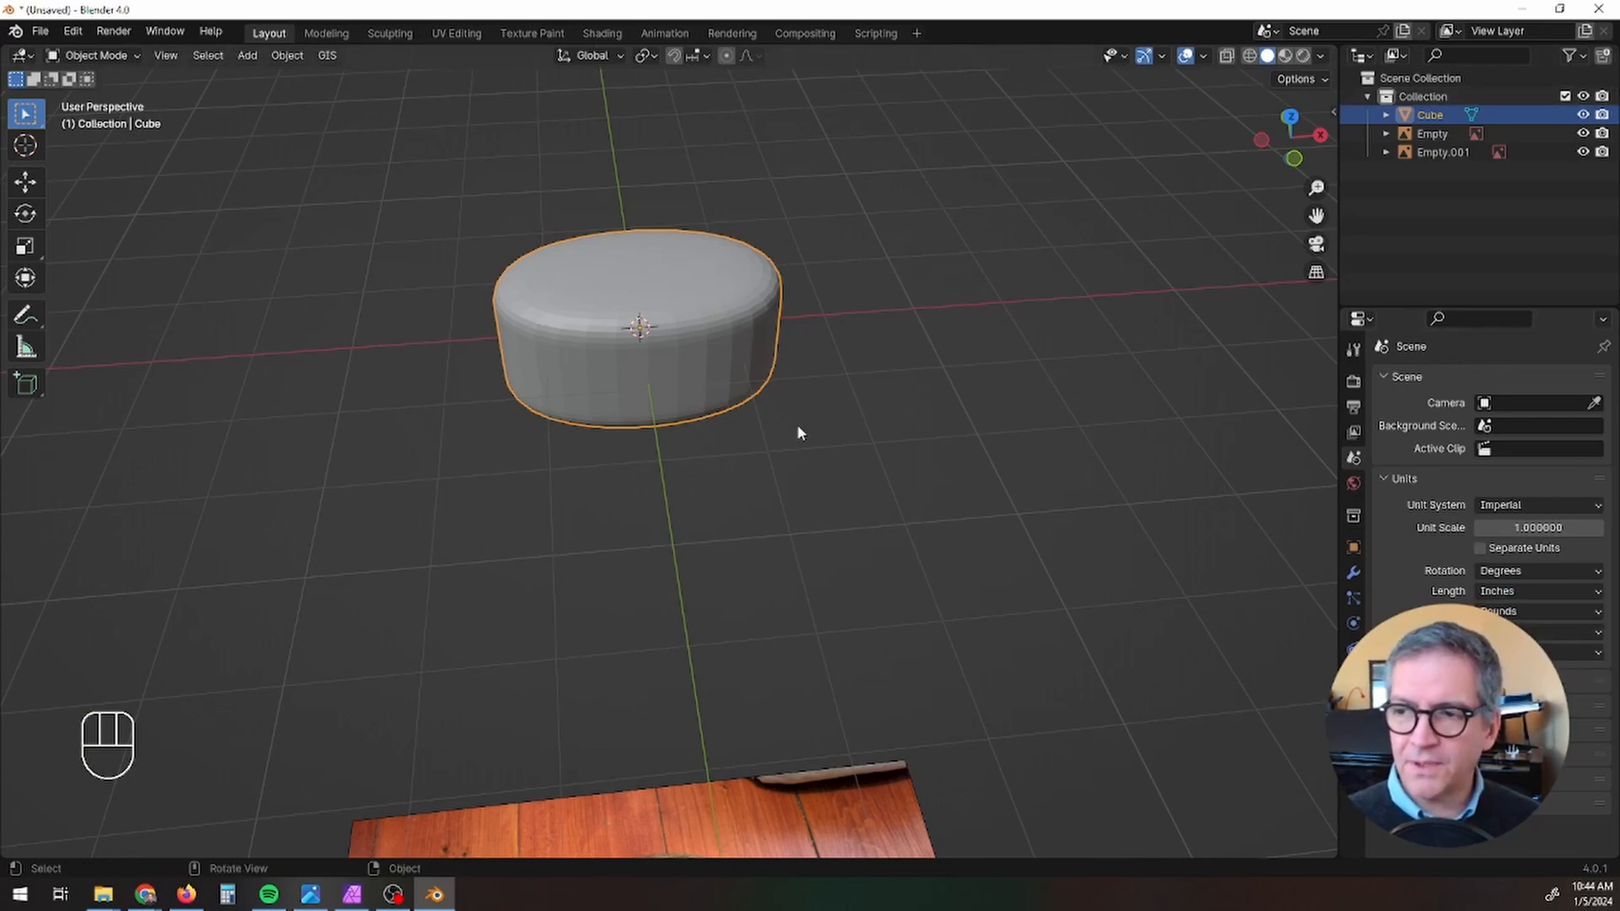
- Show the object's transform properties and set the rounded block's X dimension to 11 inches
{"action": "key", "text": "n"}
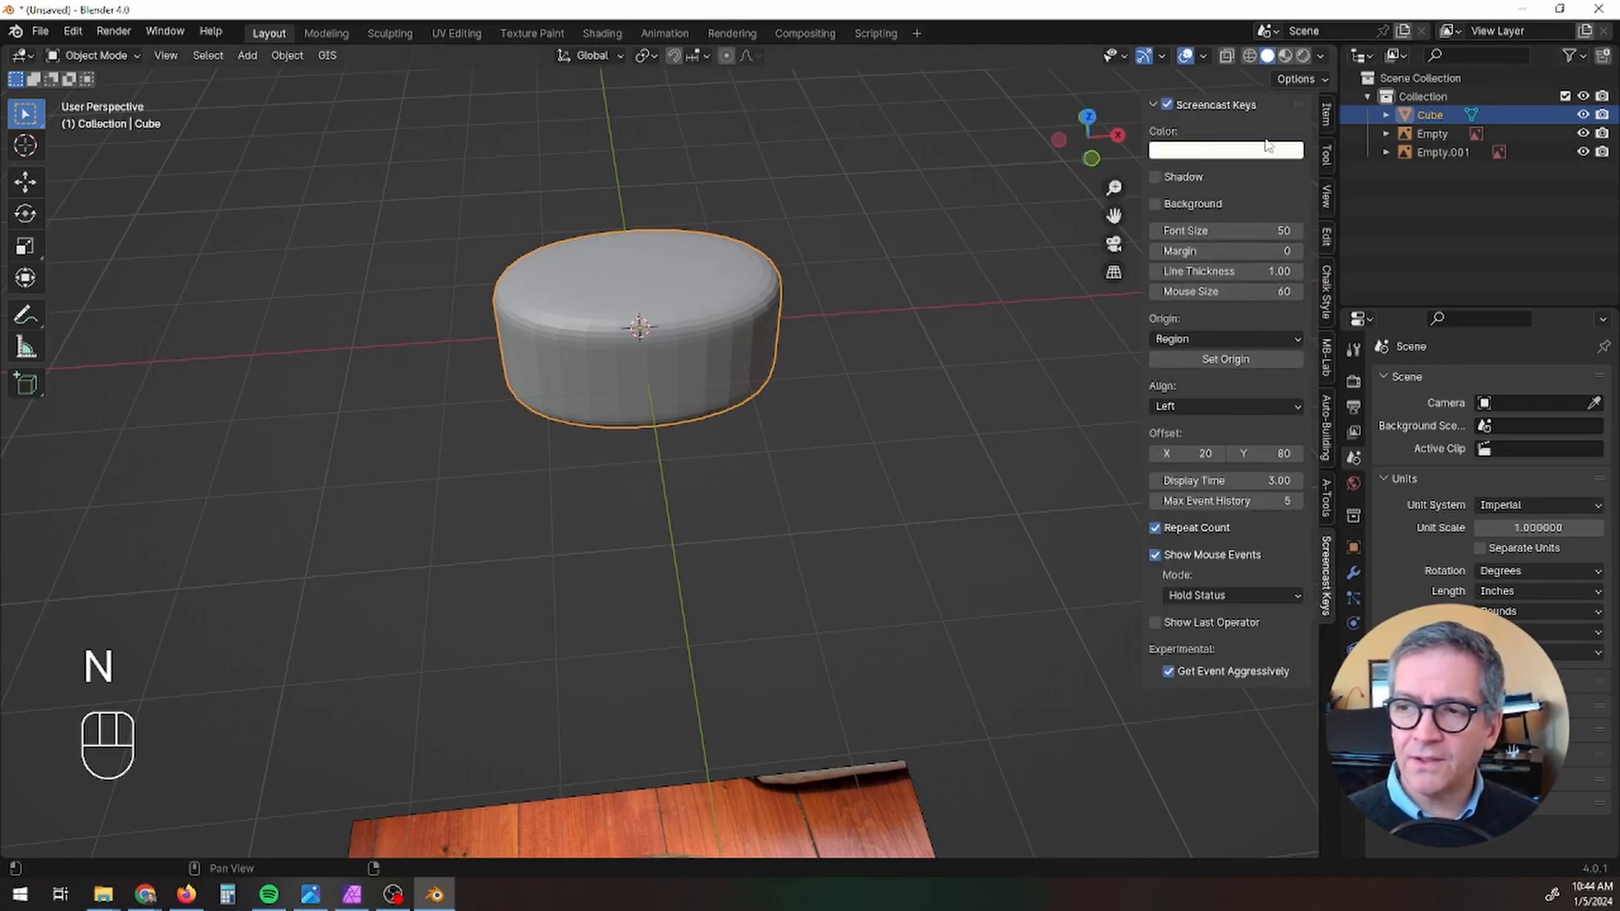
{"action": "left_click", "coordinate": [1327, 120]}
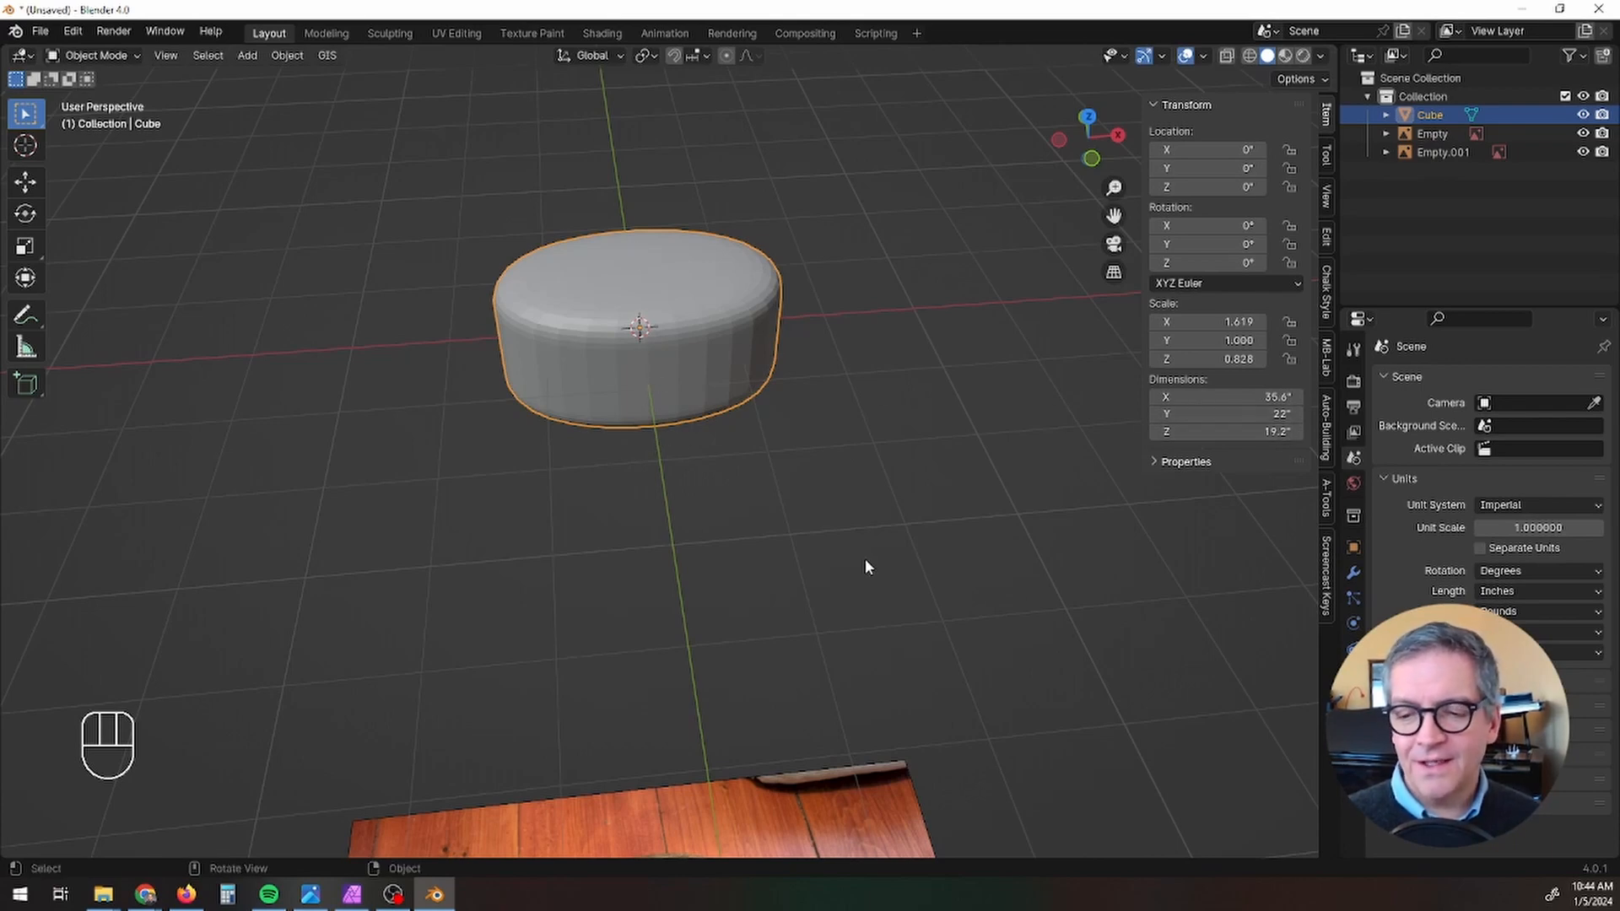
{"action": "middle_click_drag", "start_coordinate": [866, 563], "coordinate": [637, 730]}
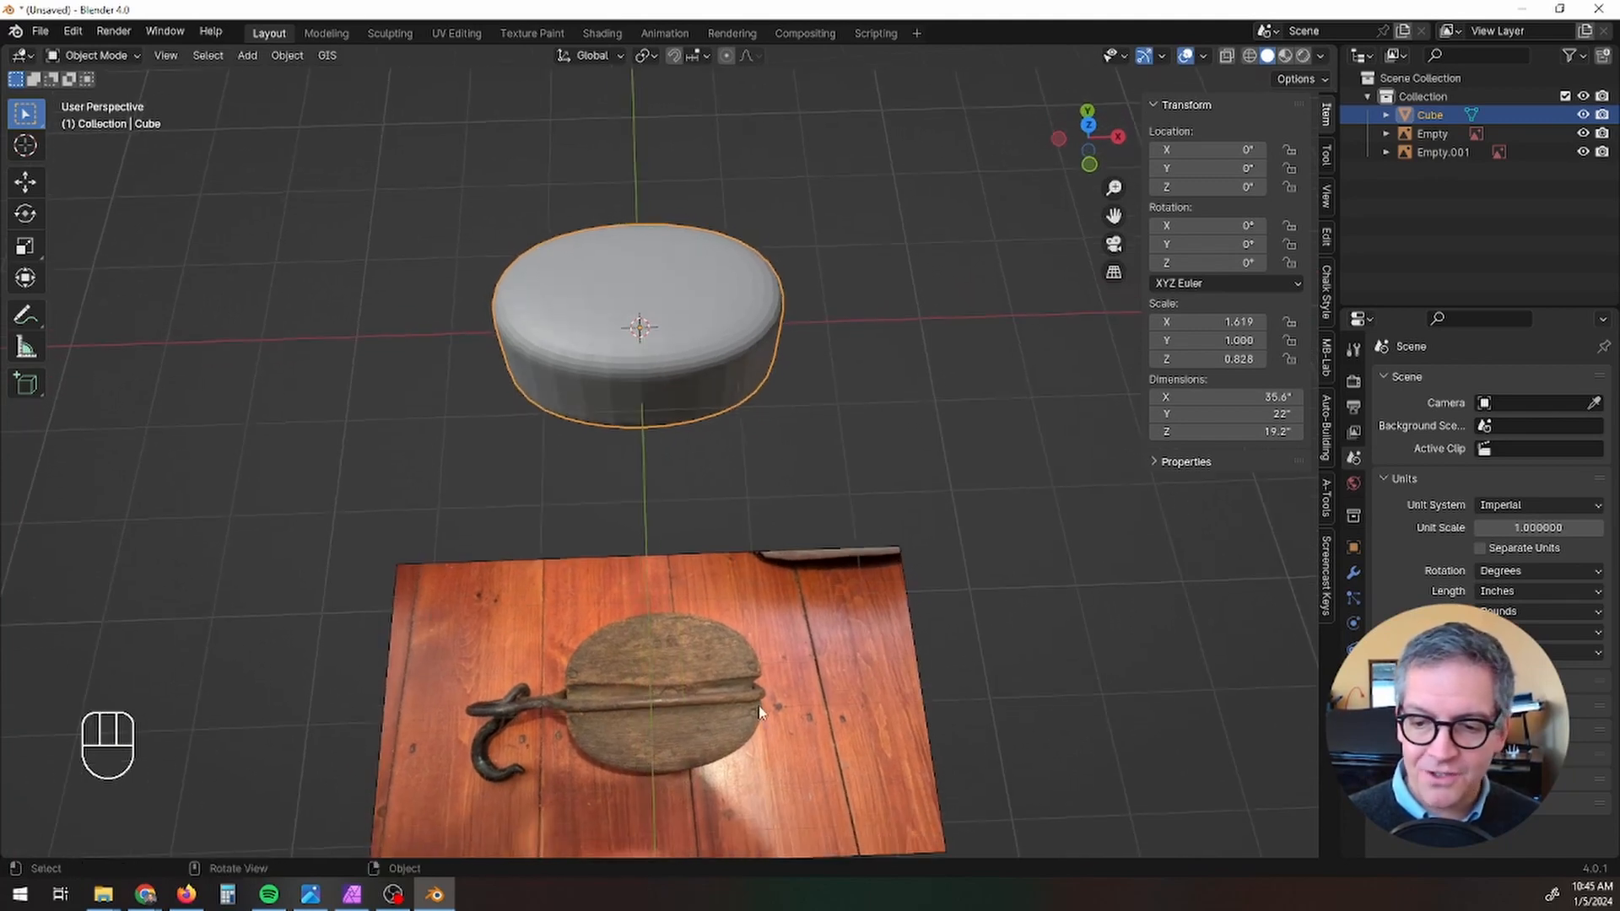
{"action": "left_click", "coordinate": [668, 768]}
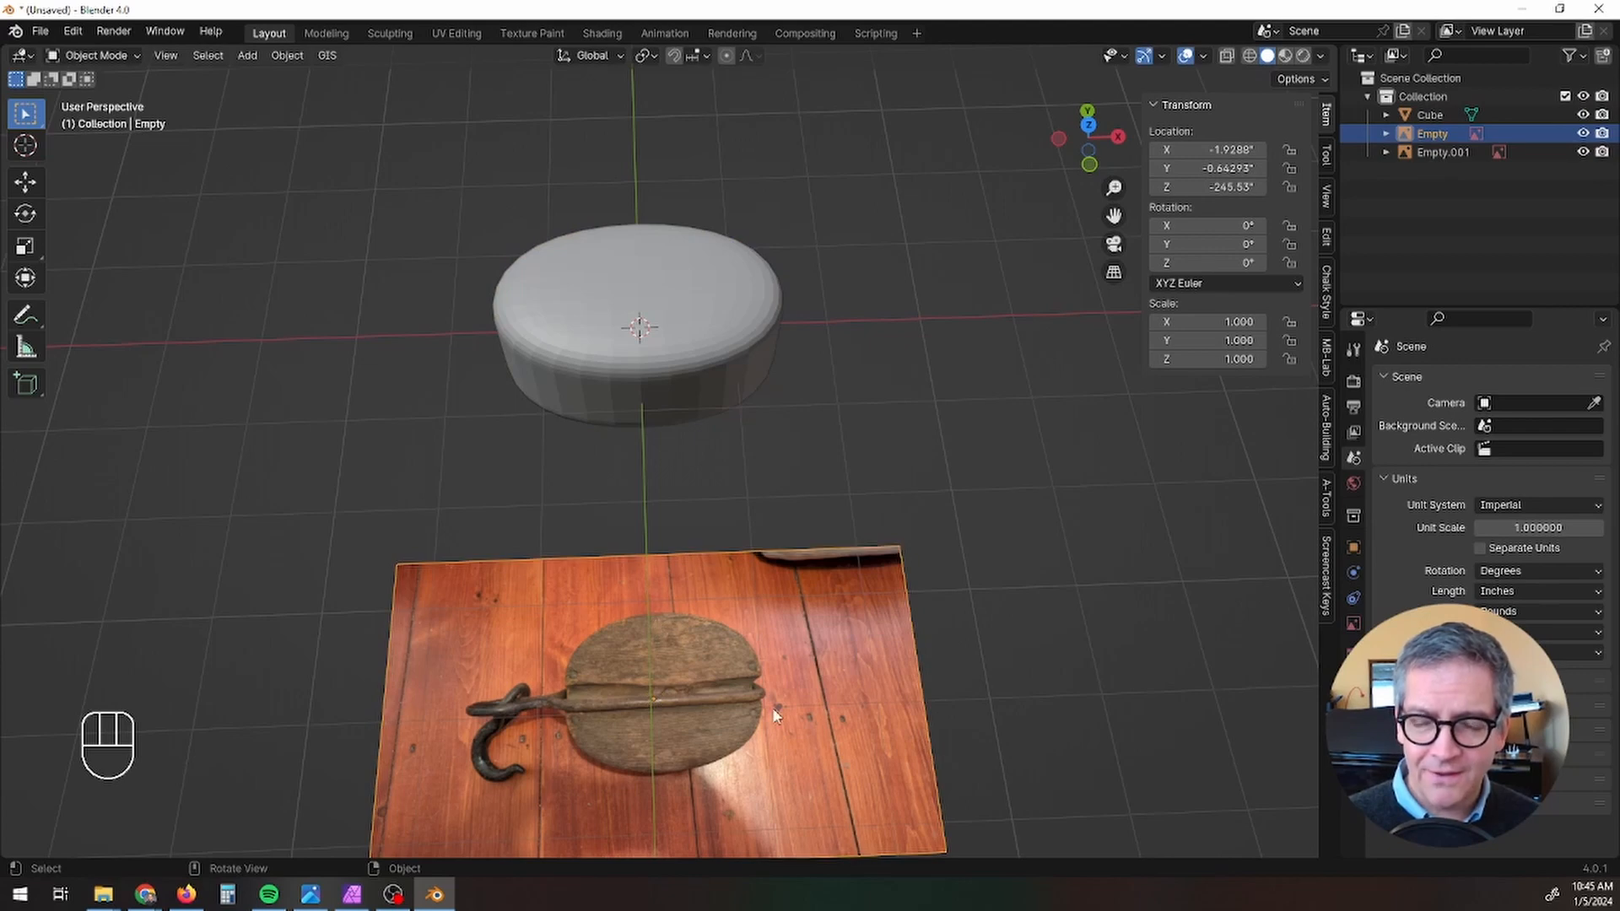
{"action": "scroll", "coordinate": [772, 707], "scroll_direction": "down", "scroll_amount": 8}
{"action": "middle_click_drag", "start_coordinate": [800, 577], "coordinate": [835, 615], "text": "shift"}
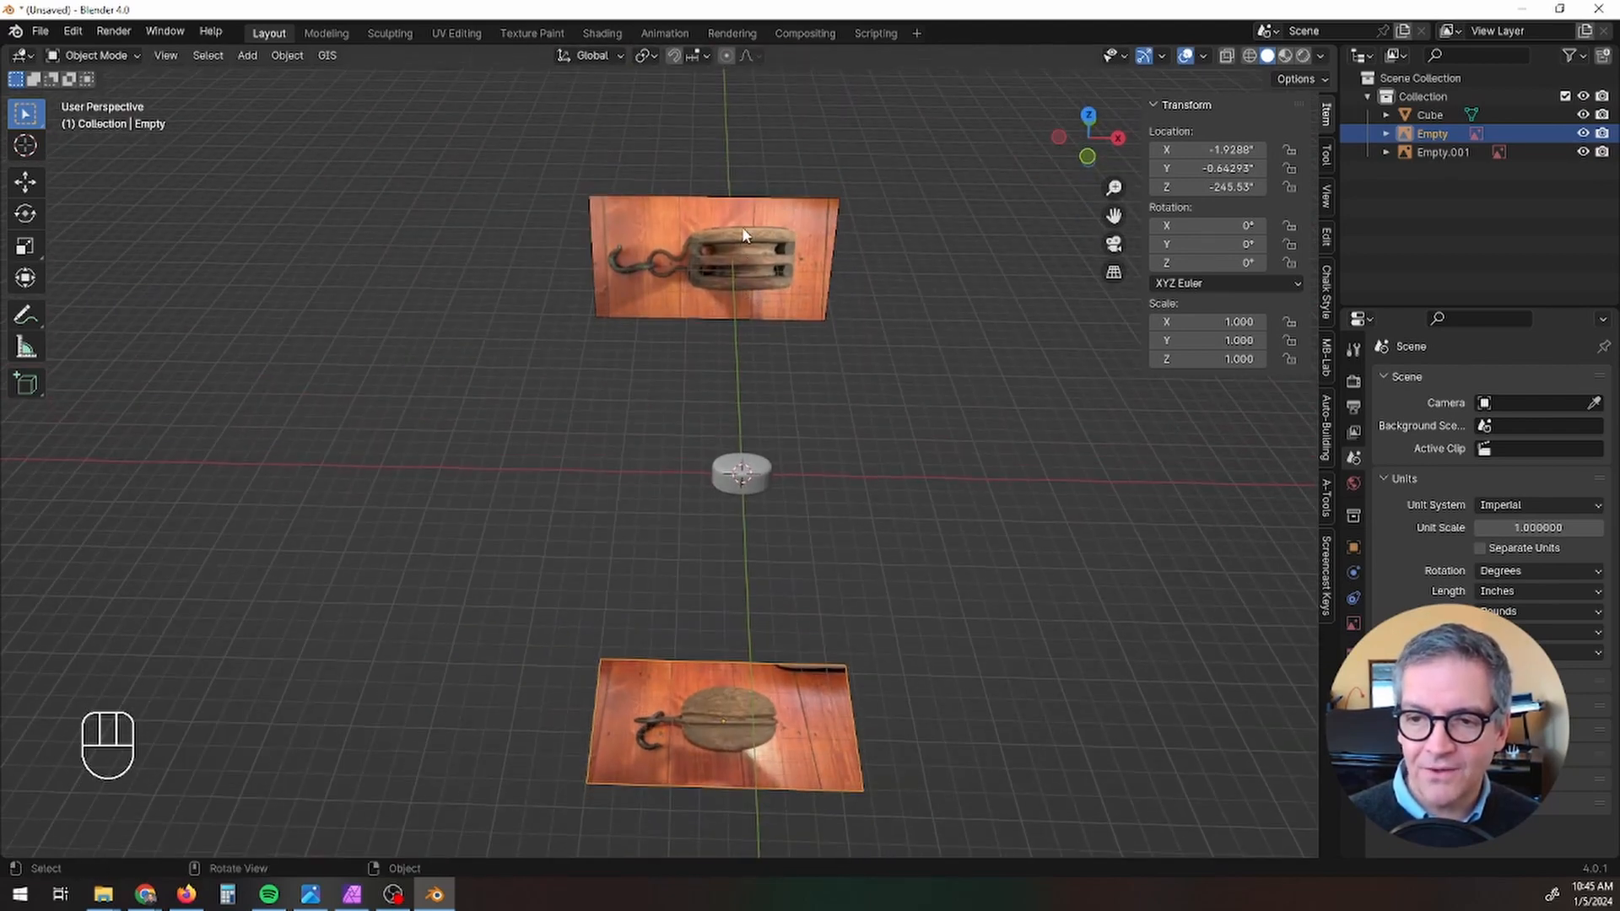
{"action": "left_click", "coordinate": [760, 470]}
{"action": "scroll", "coordinate": [830, 538], "scroll_direction": "up", "scroll_amount": 1}
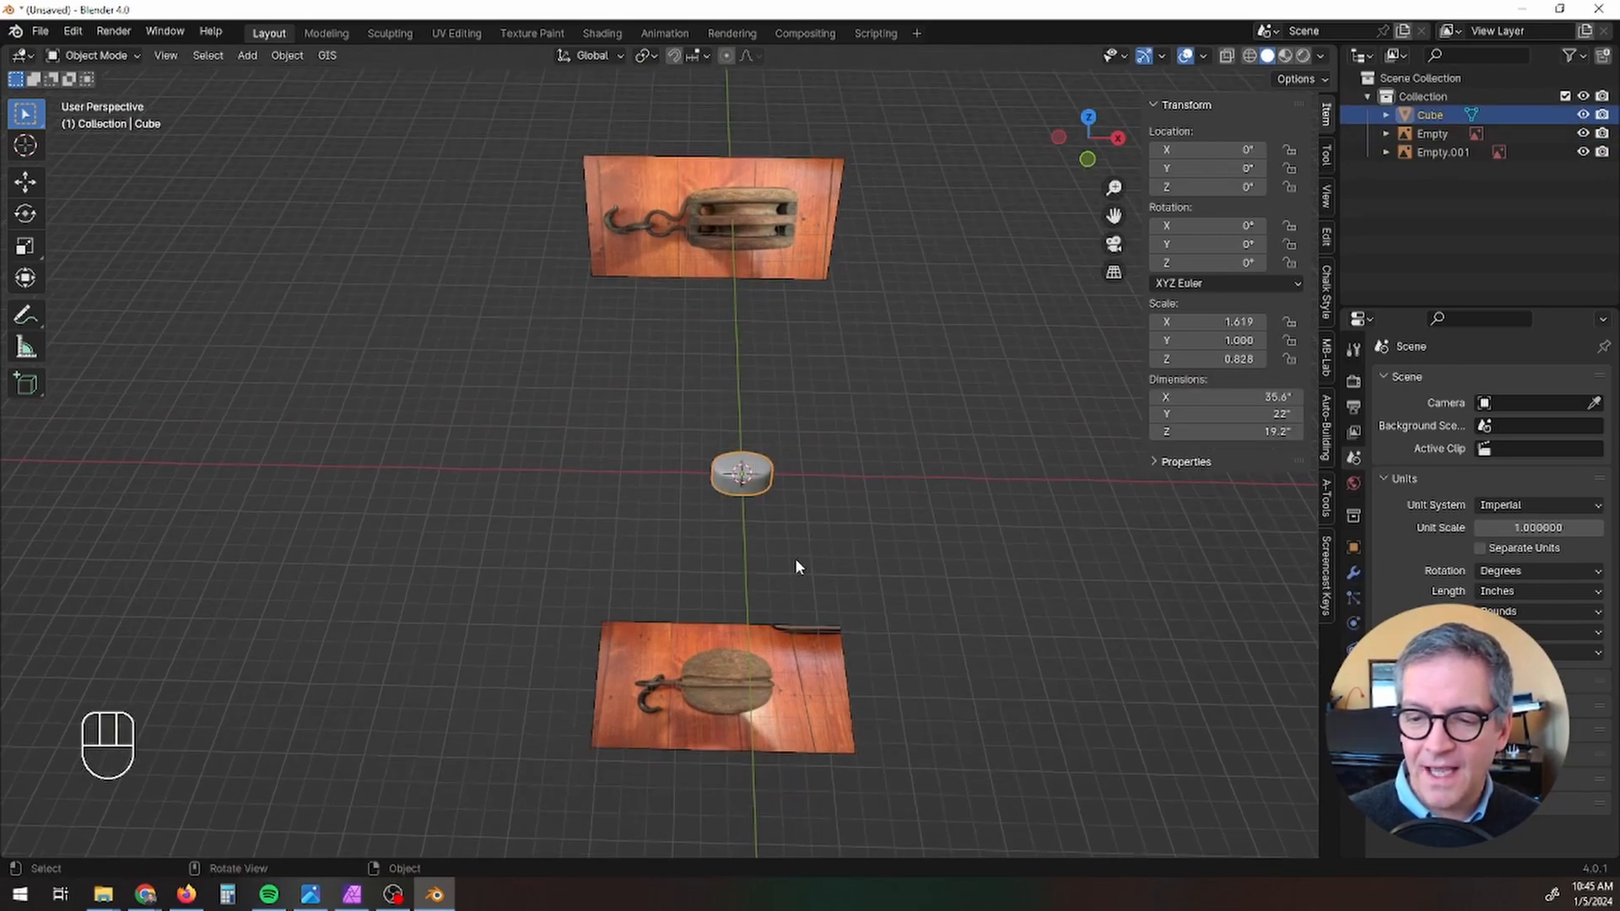
{"action": "scroll", "coordinate": [796, 523], "scroll_direction": "up", "scroll_amount": 3}
{"action": "left_click", "coordinate": [1203, 397]}
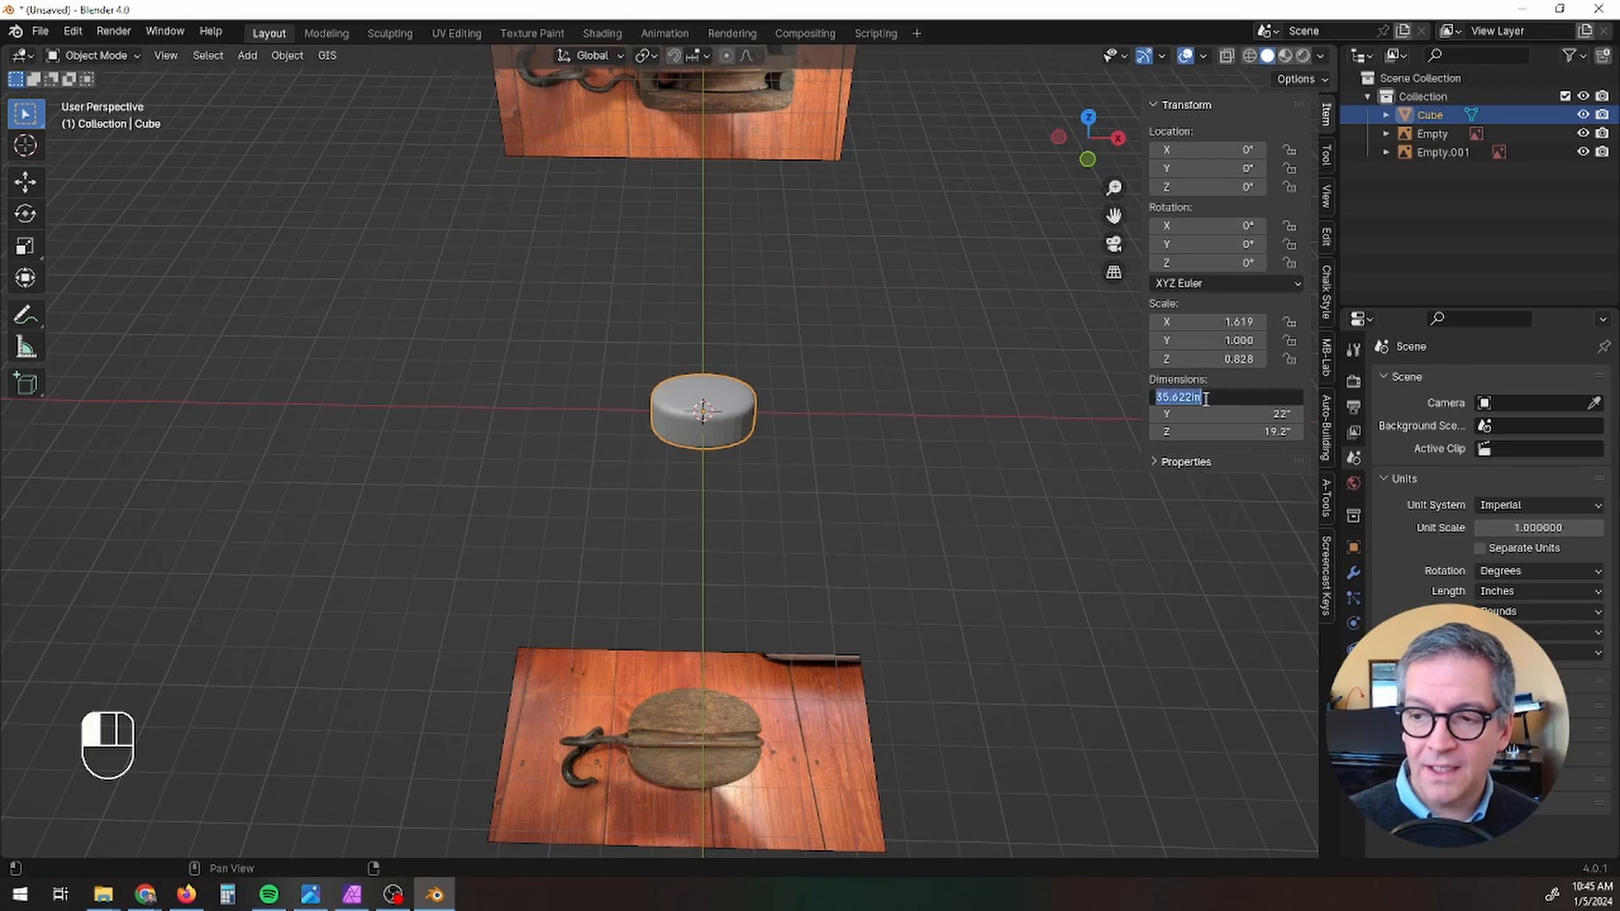
{"action": "type", "text": "11"}
{"action": "key", "text": "Return"}
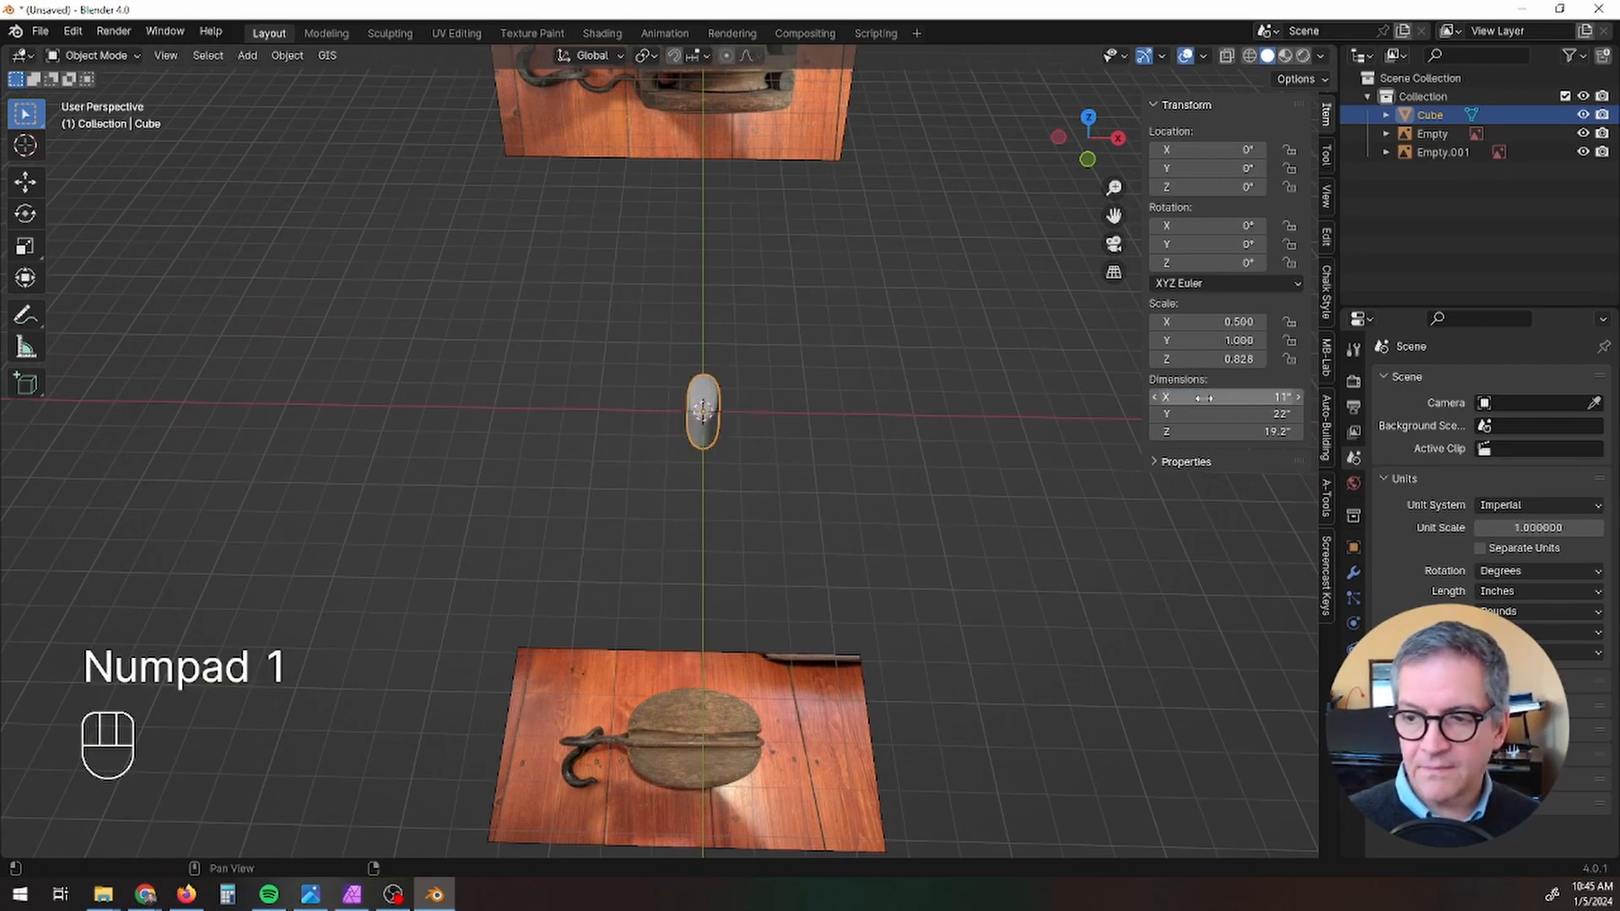
- Set the rounded block's Y dimension to 9 inches and its Z dimension to 7 inches, and deselect the block
{"action": "left_click", "coordinate": [1217, 414]}
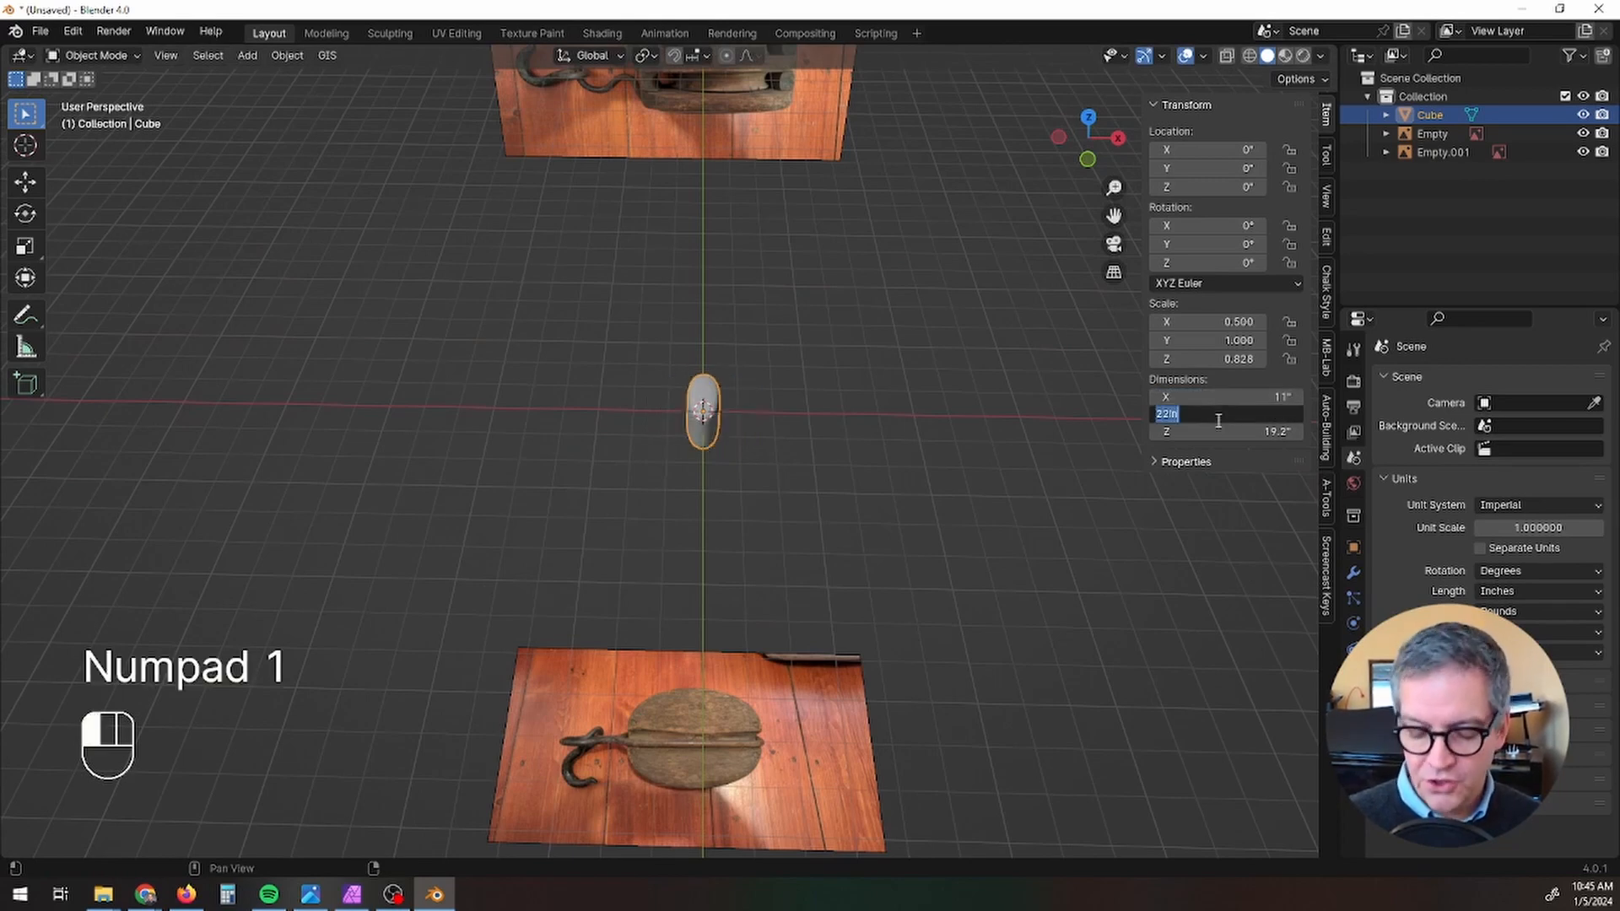
{"action": "type", "text": "9"}
{"action": "key", "text": "Return"}
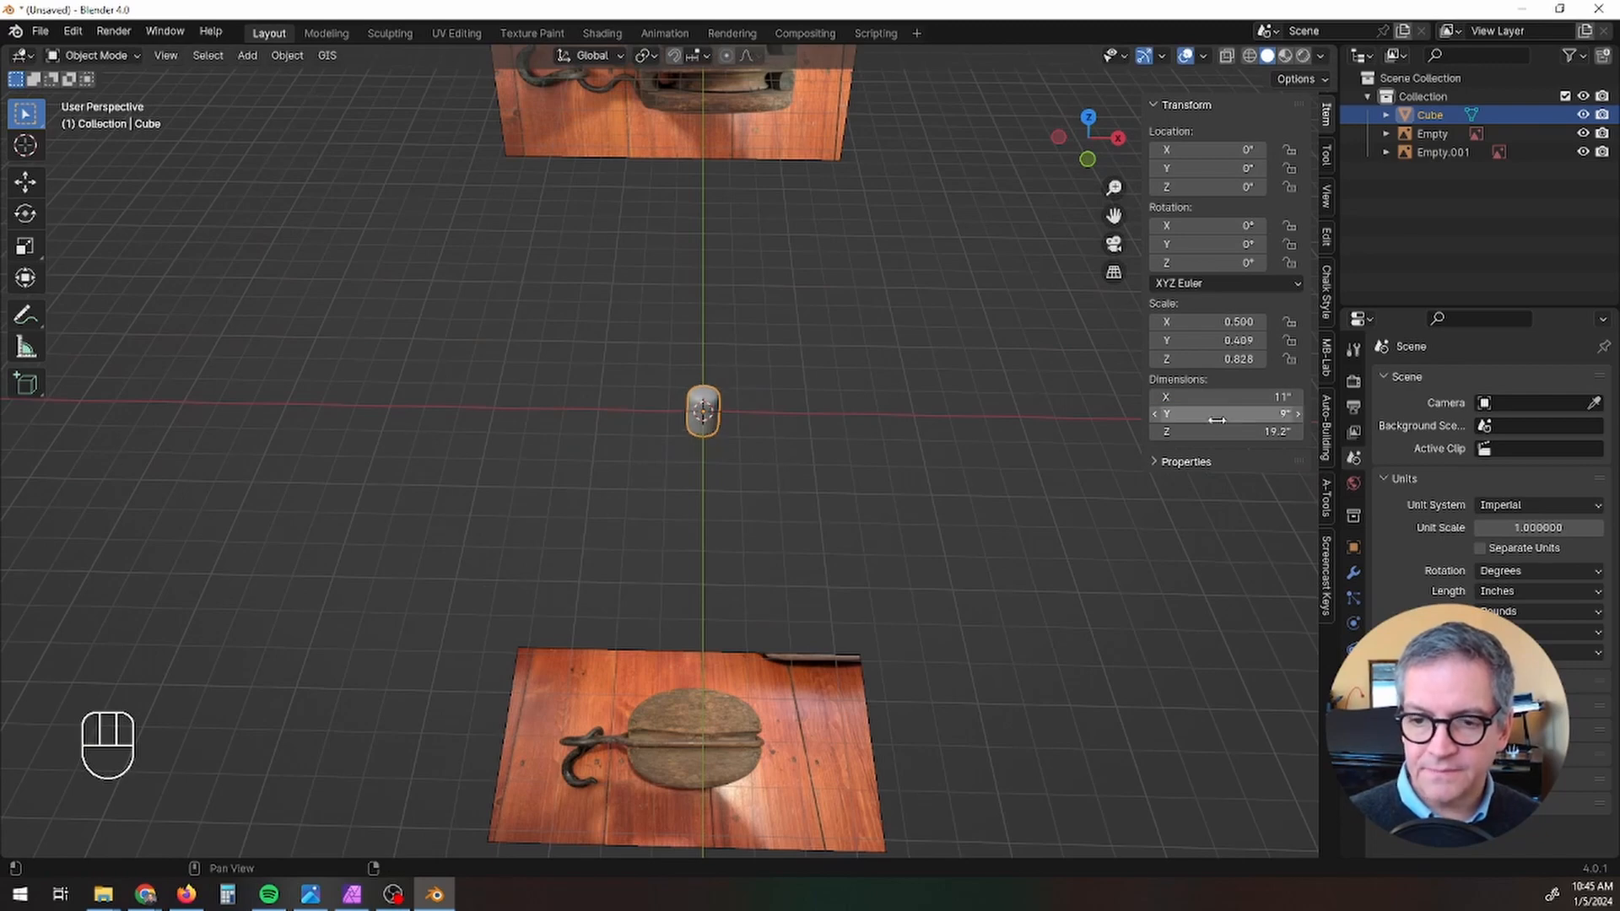
{"action": "left_click", "coordinate": [1218, 431]}
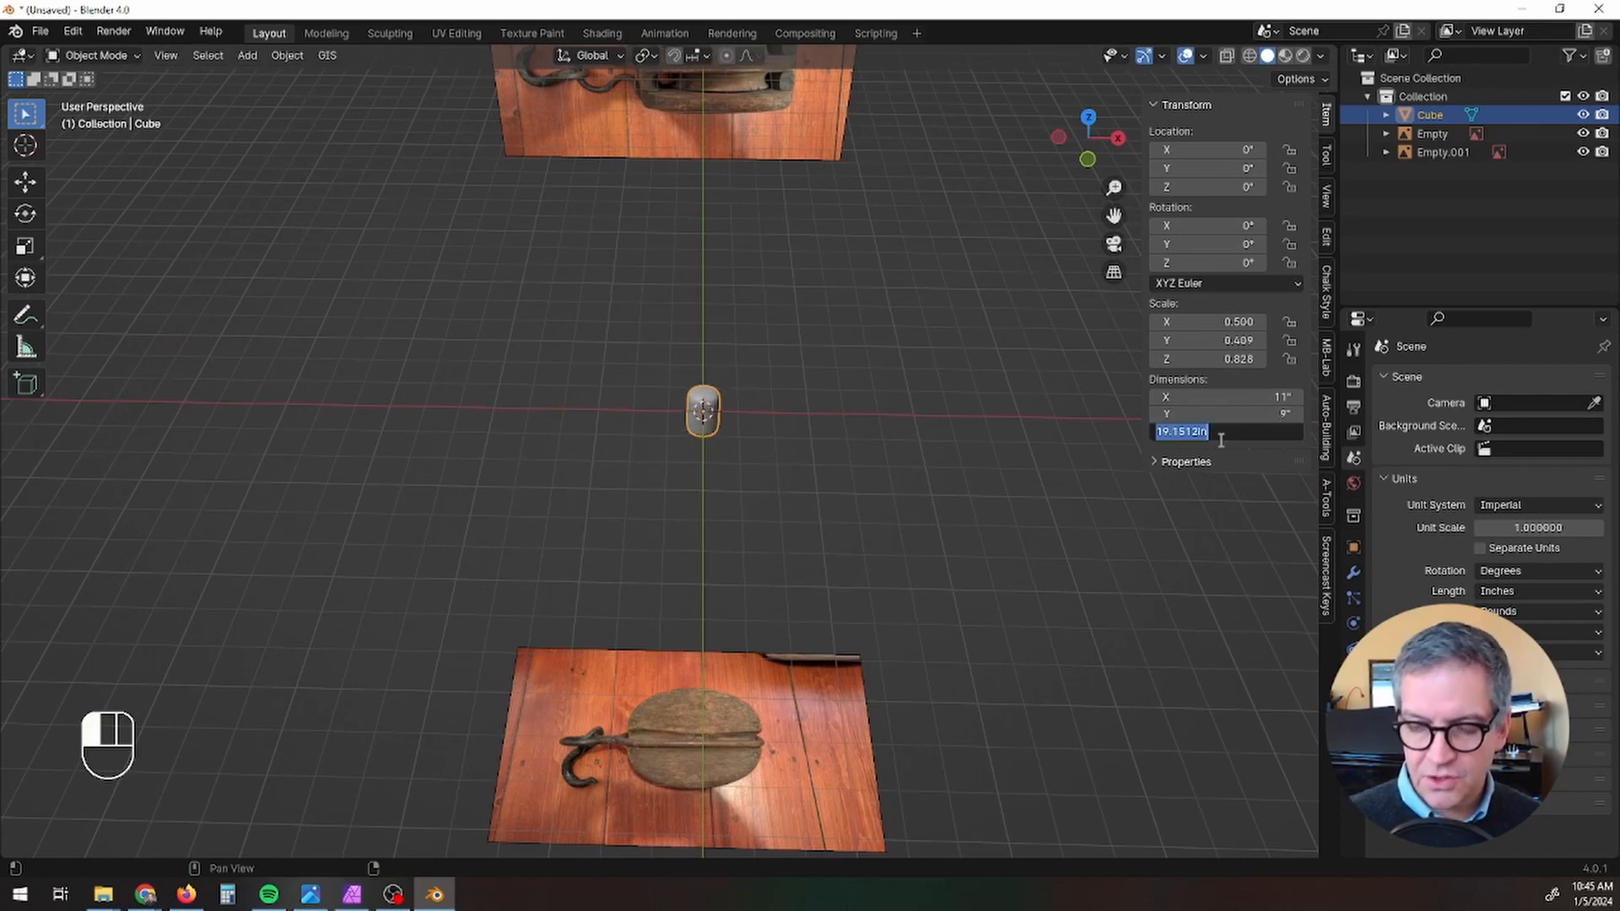
{"action": "type", "text": "7"}
{"action": "key", "text": "Return"}
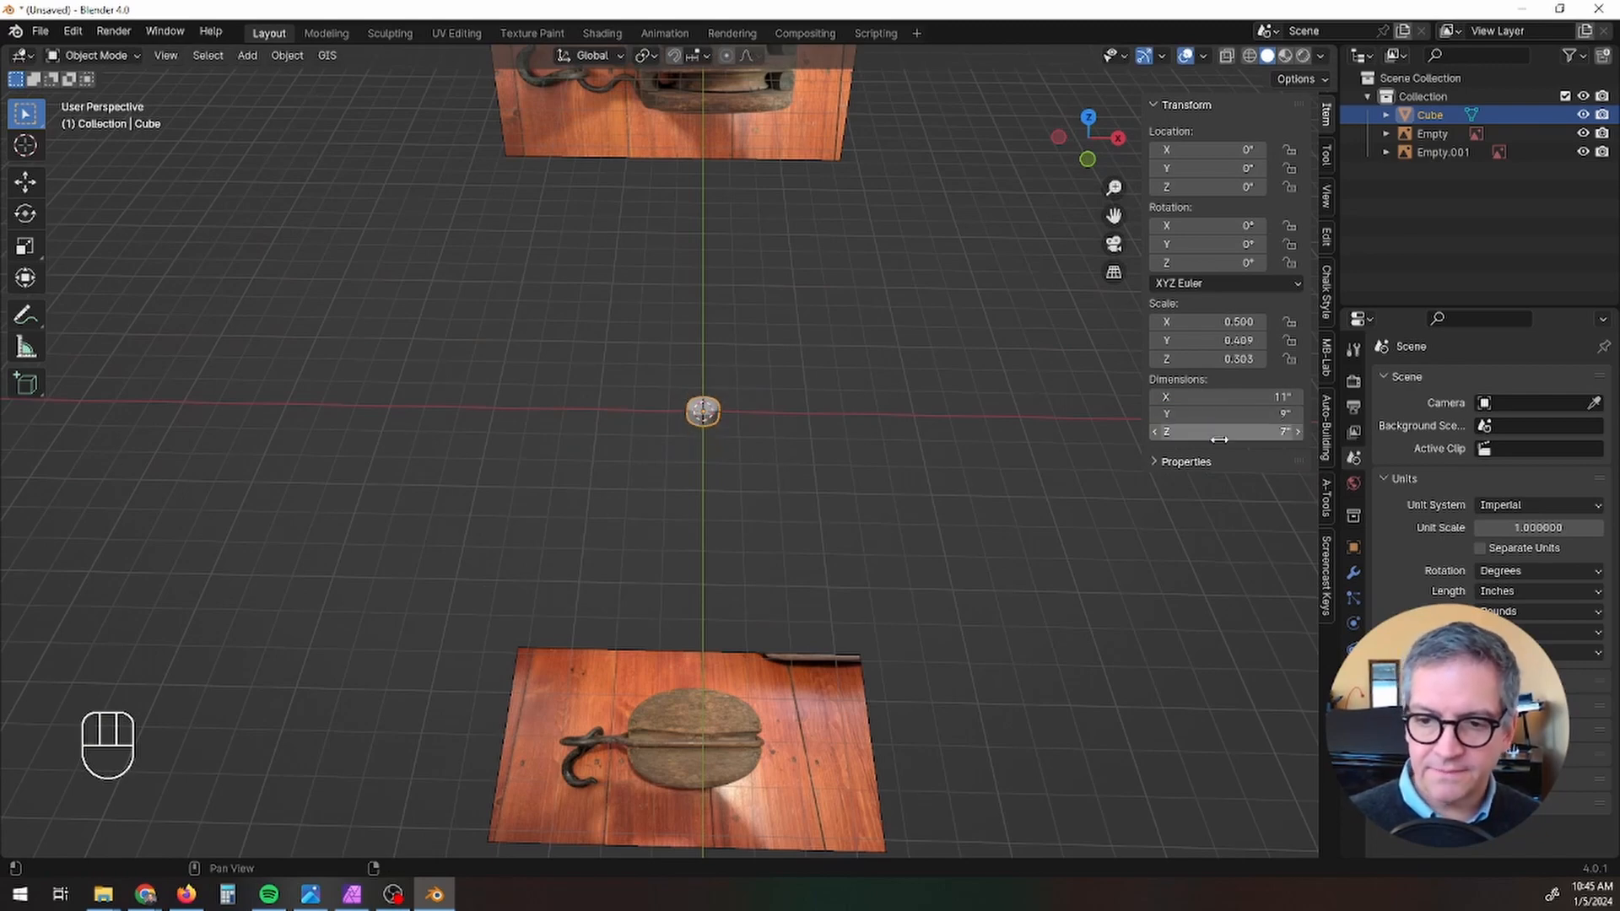
{"action": "left_click", "coordinate": [939, 458]}
{"action": "middle_click_drag", "start_coordinate": [939, 459], "coordinate": [746, 524]}
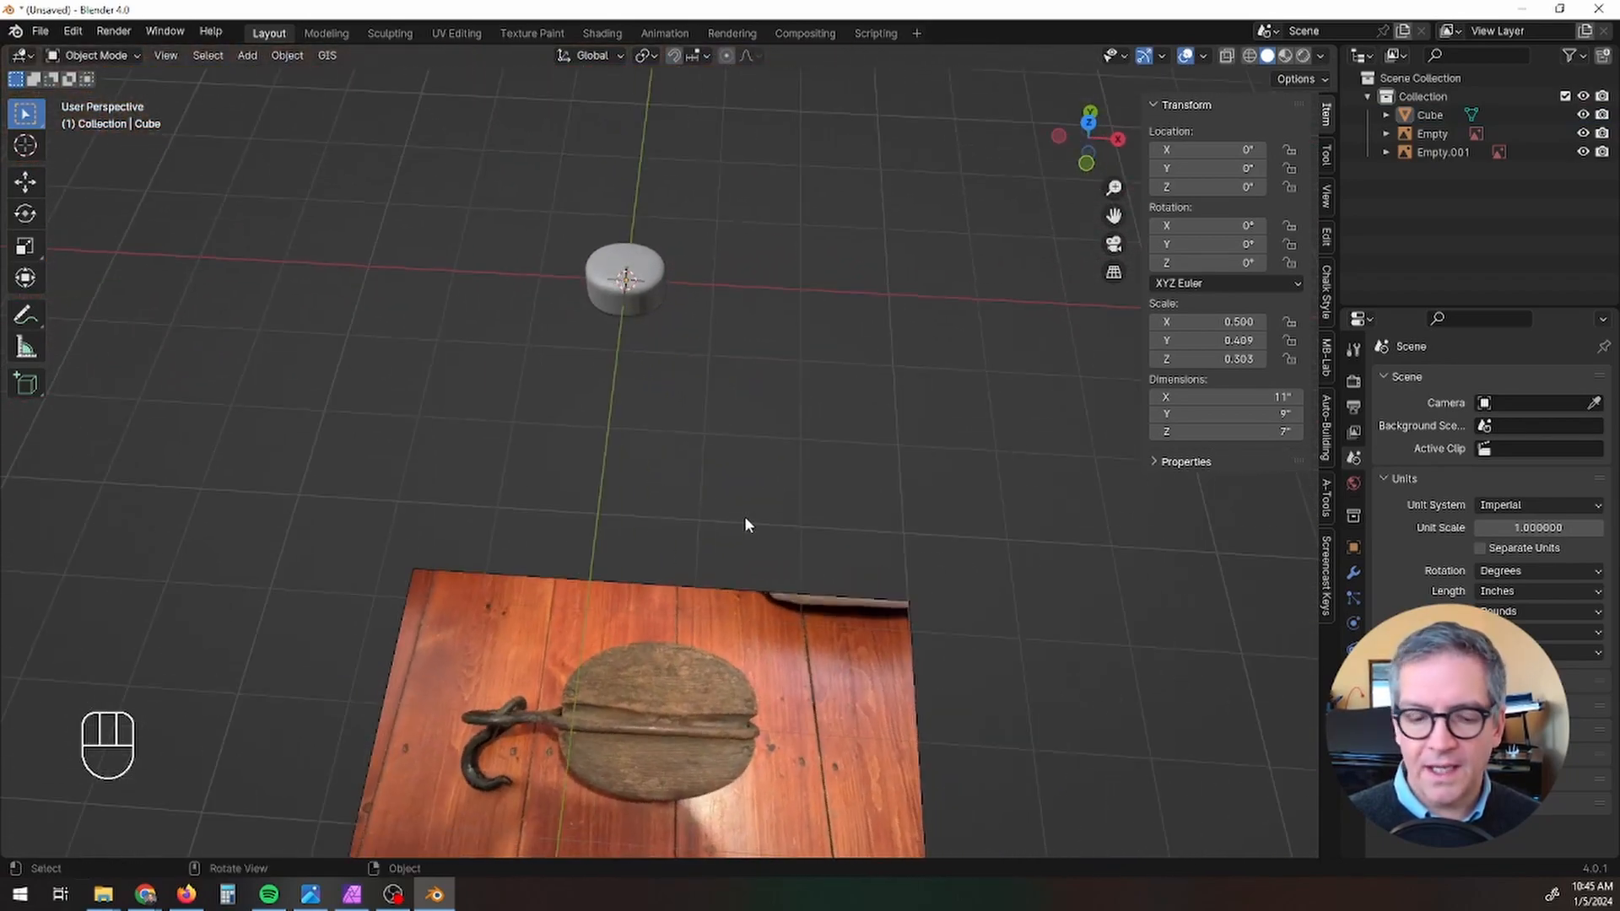
{"action": "middle_click_drag", "start_coordinate": [765, 423], "coordinate": [828, 496]}
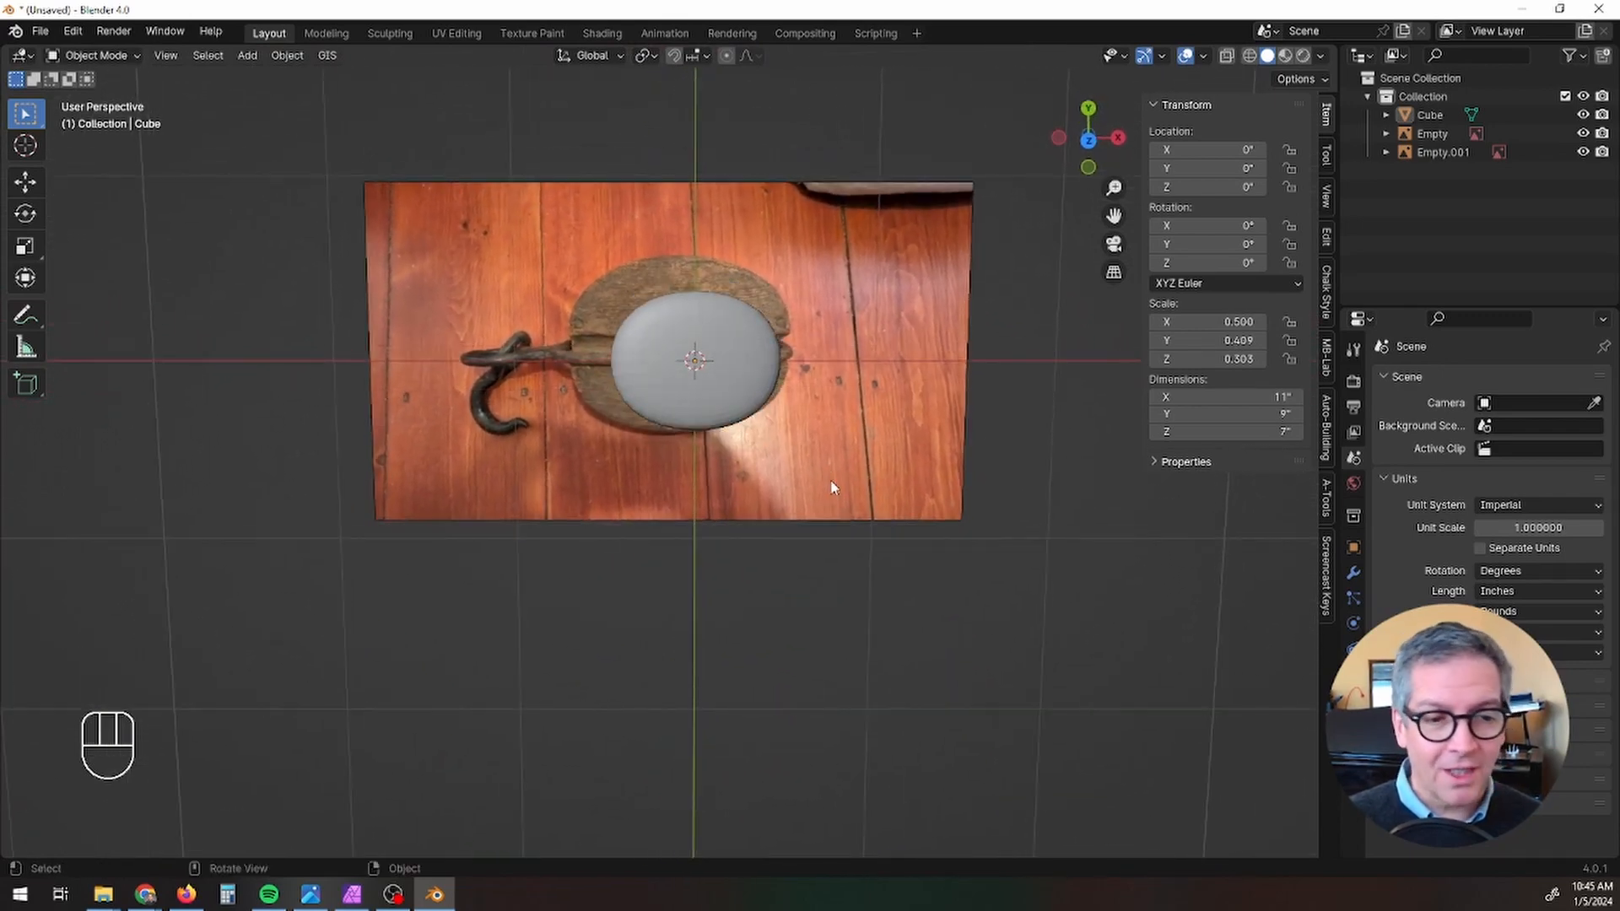